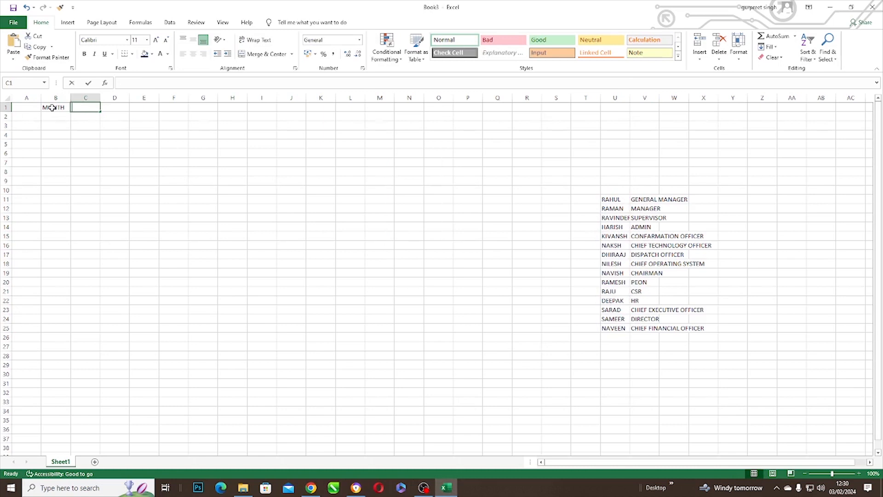
Step: Enter FEB in C1 beside MONTH, YEAR in B2 and 2024 in C2
type("FEB")
key("Return")
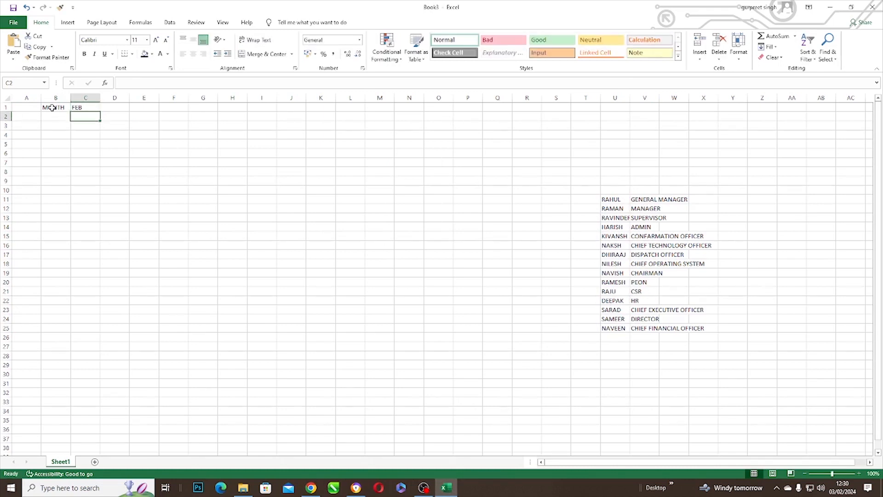
type("YEAR")
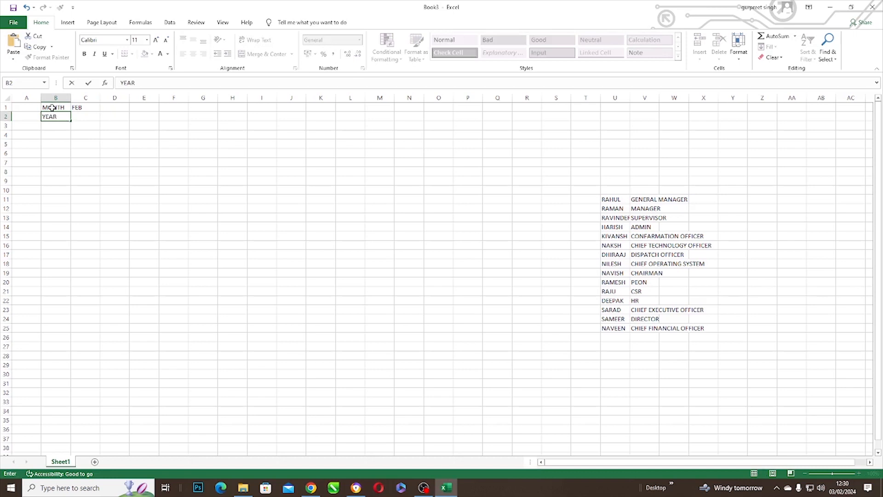
key("Tab")
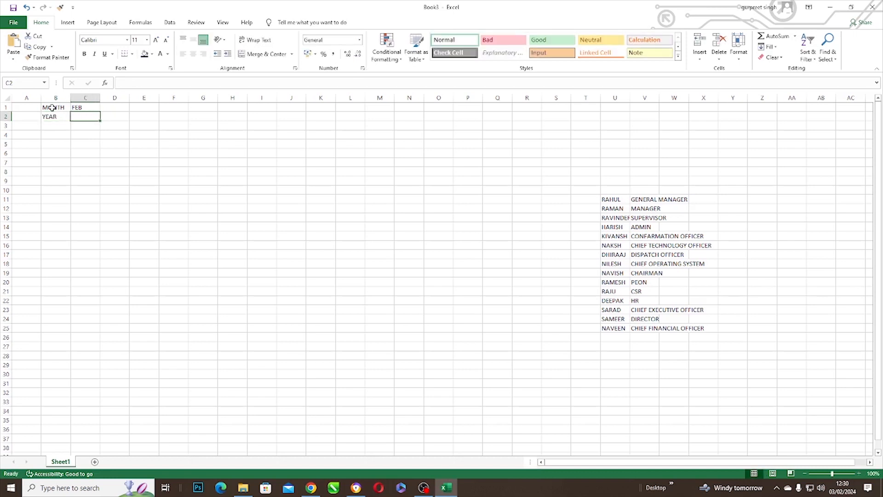
type("2024")
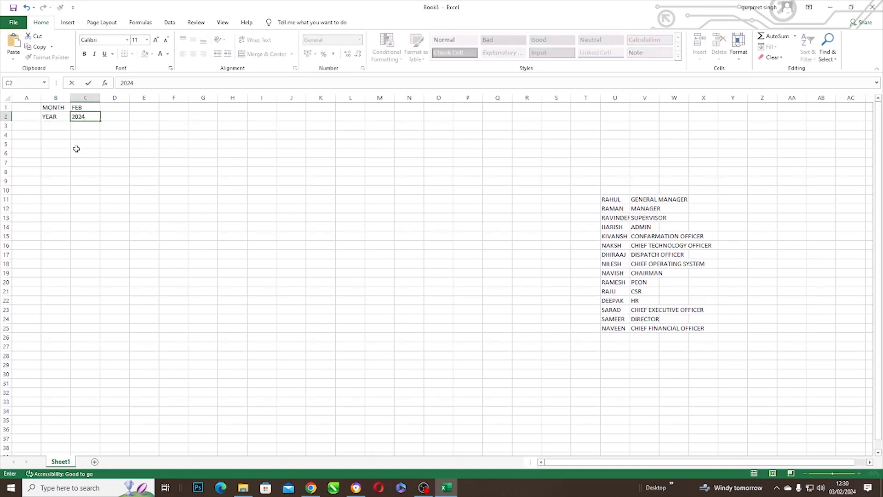
left_click(75, 148)
Step: Give the month and year block B1:C2 a dark blue fill and white font colour
left_click_drag(51, 107, 84, 120)
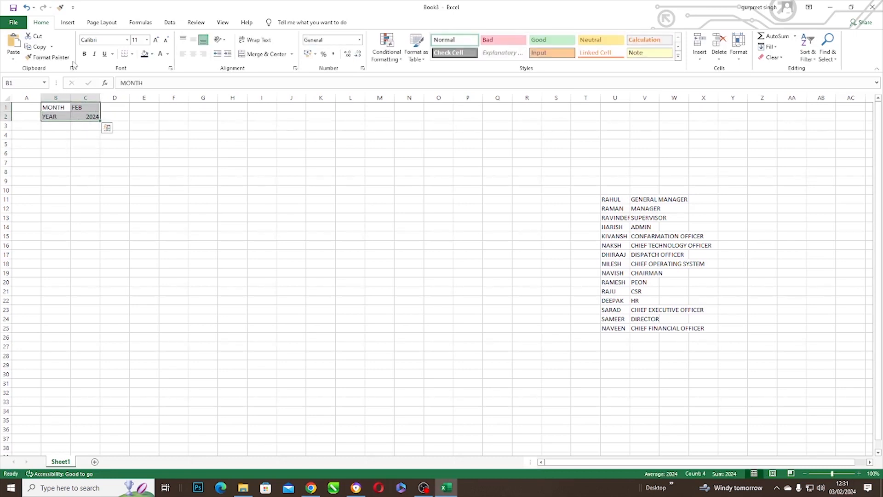
left_click(152, 54)
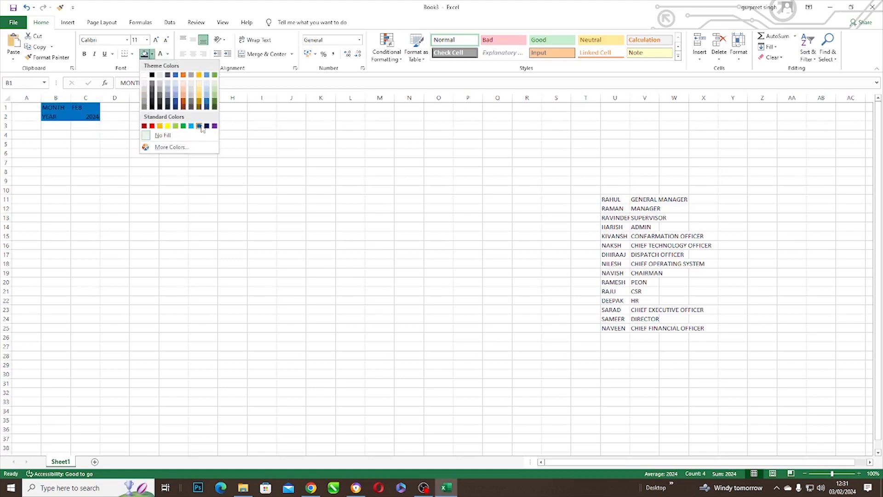
left_click(176, 107)
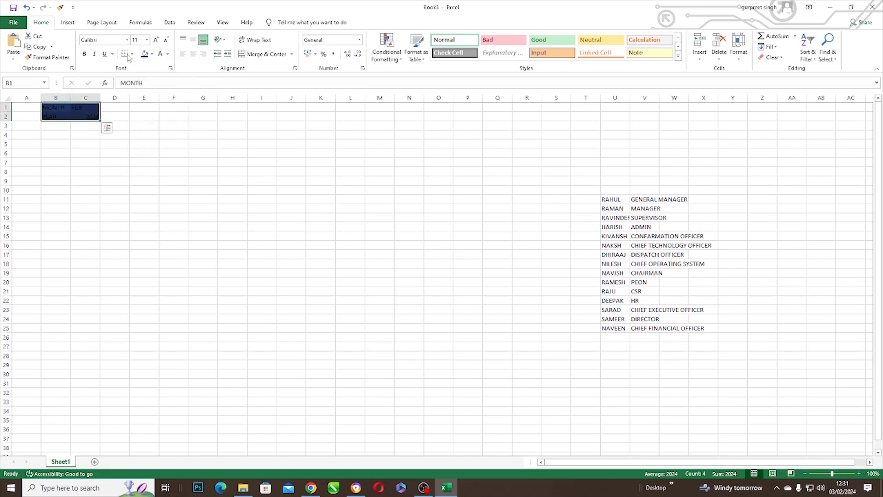
left_click(169, 55)
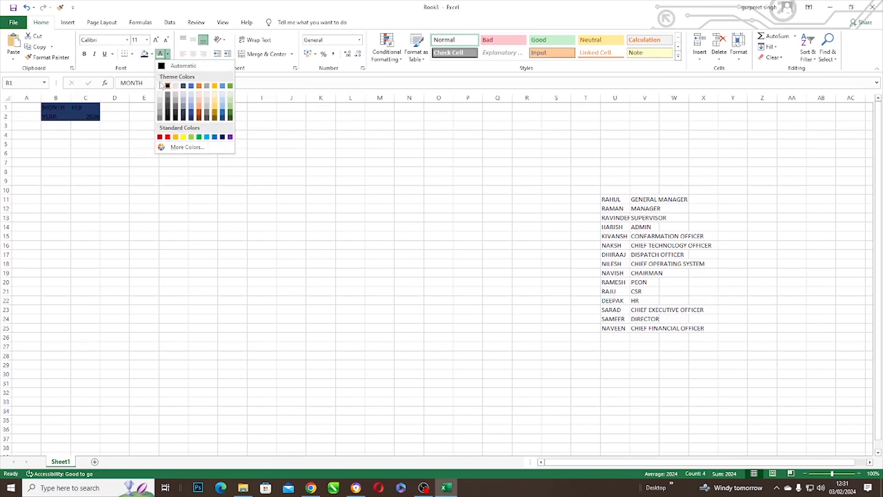
left_click(161, 84)
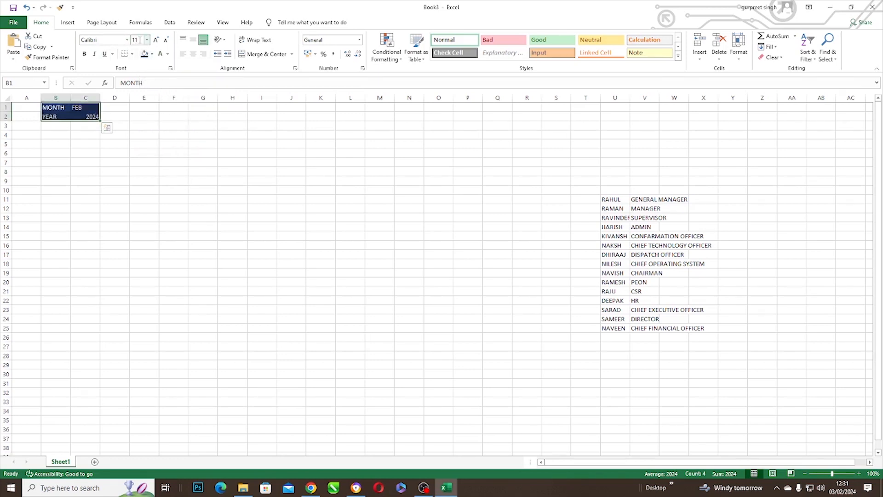
Step: Make B1:C2 bold, 18 point and centred both ways, and enlarge rows 1–2 and columns B–C around the text
left_click(147, 40)
left_click(136, 113)
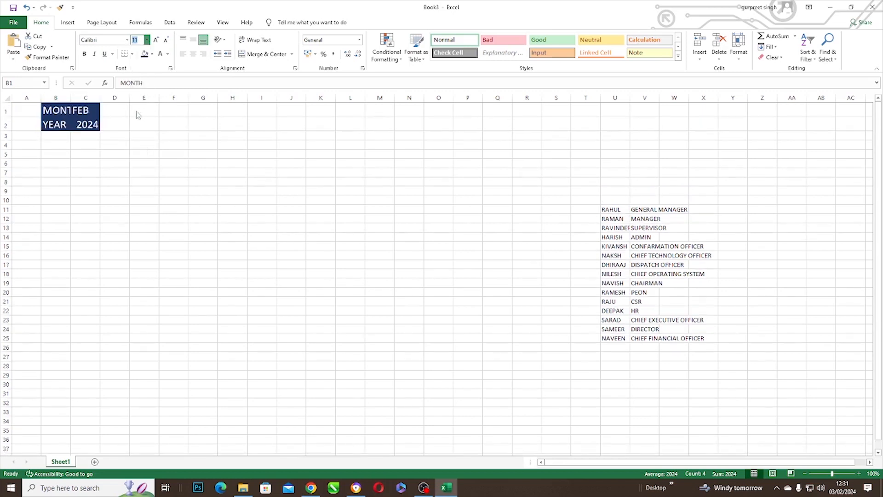
left_click(84, 54)
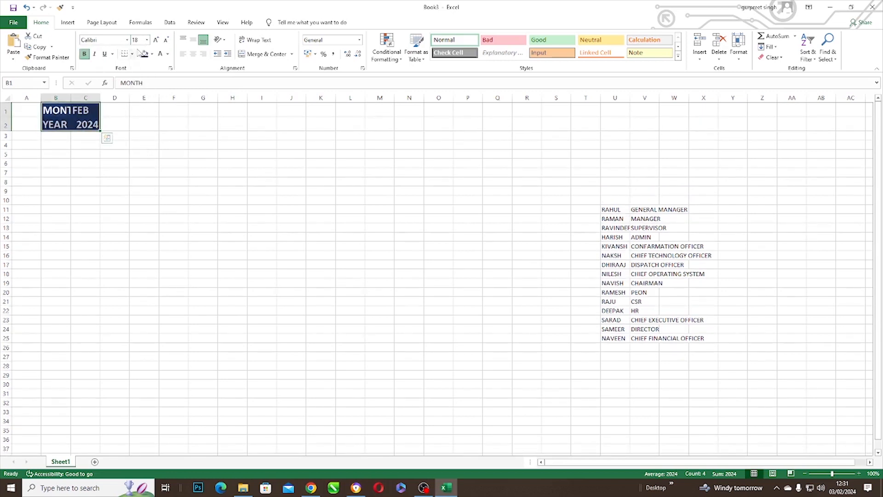
left_click(193, 41)
left_click(194, 54)
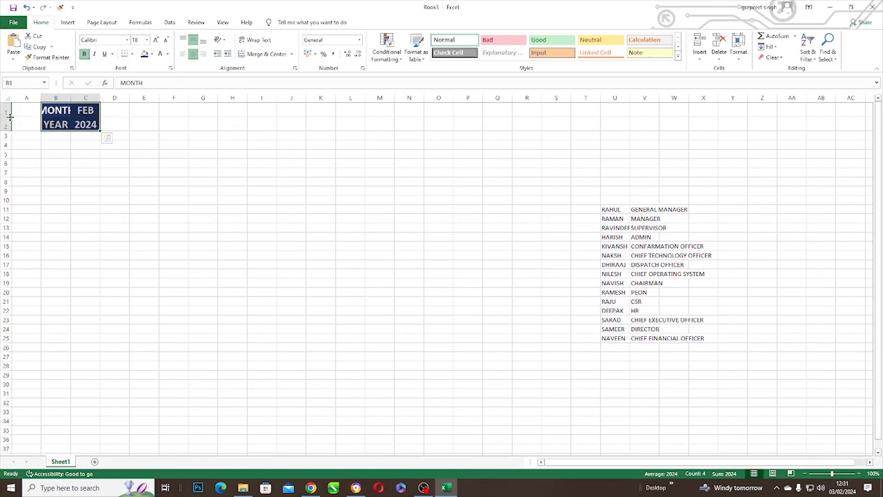
left_click_drag(7, 118, 7, 156)
left_click_drag(71, 98, 142, 100)
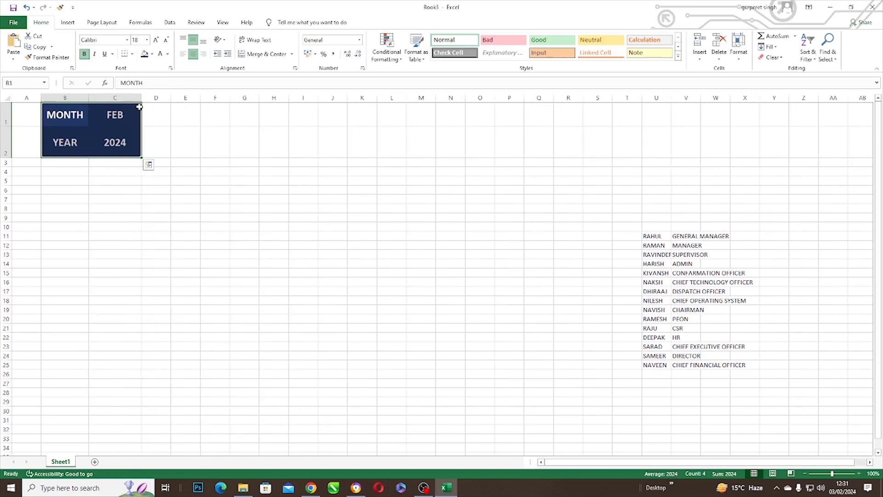
Step: Enter the header S.NO in A3 and merge and center it across A3:A4
left_click(27, 164)
type("S")
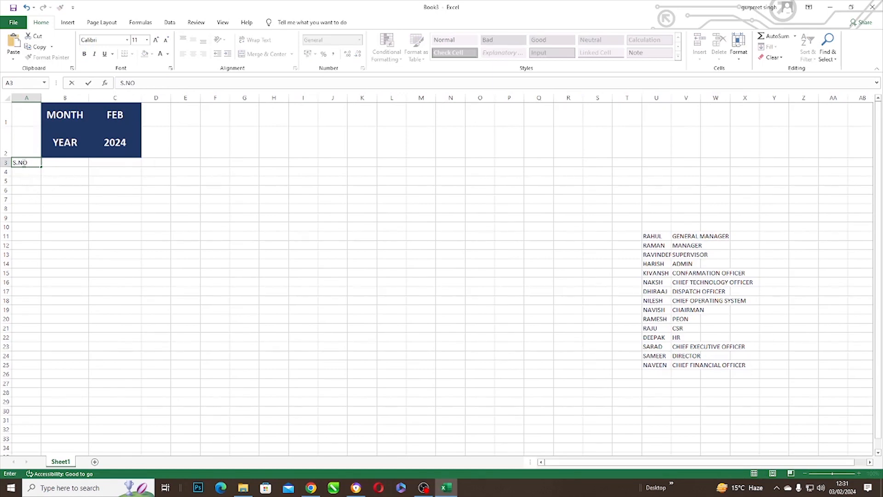
type(".NO")
key("Return")
left_click_drag(24, 165, 33, 175)
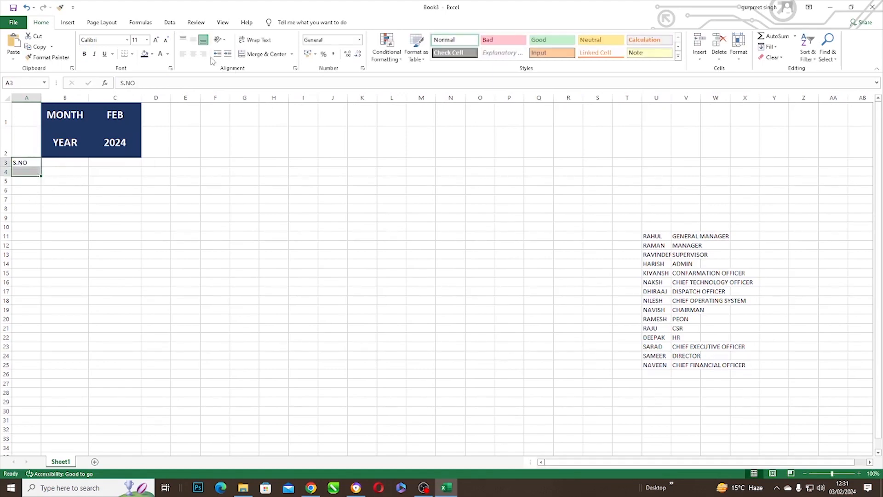
left_click(291, 54)
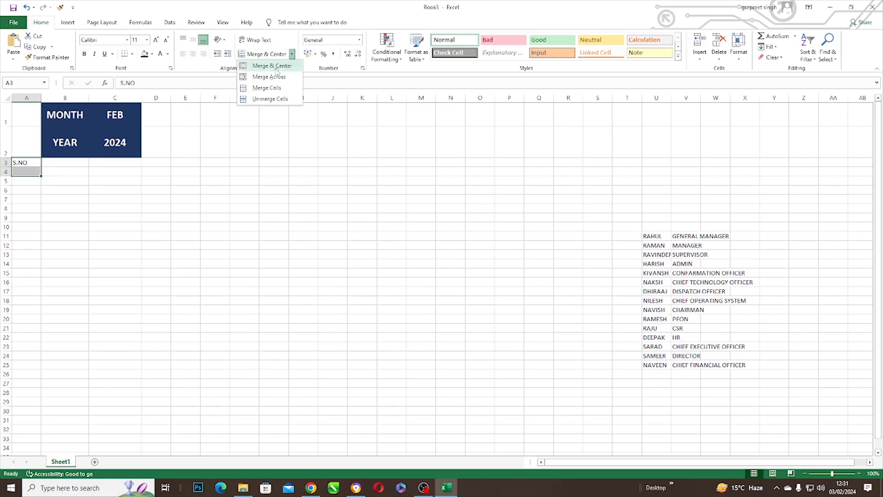
left_click(276, 67)
Step: Set the S.NO header to 14 point, bold and vertically middle-aligned
left_click(147, 40)
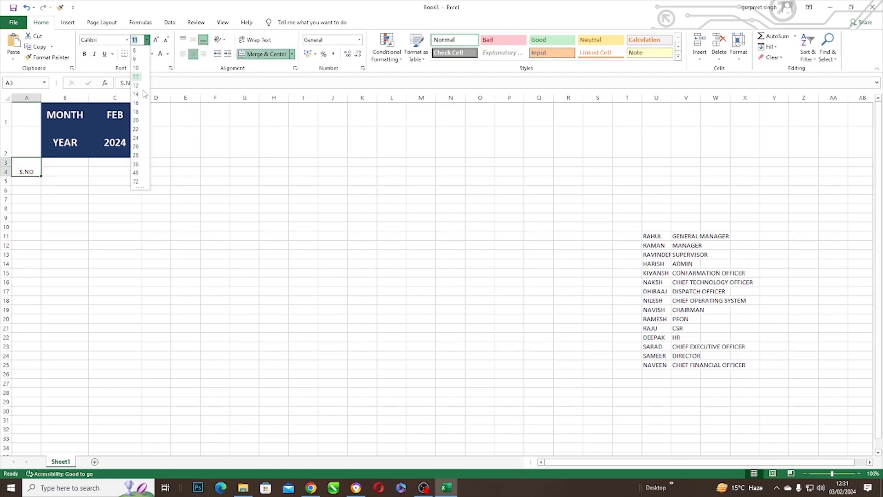
left_click(135, 92)
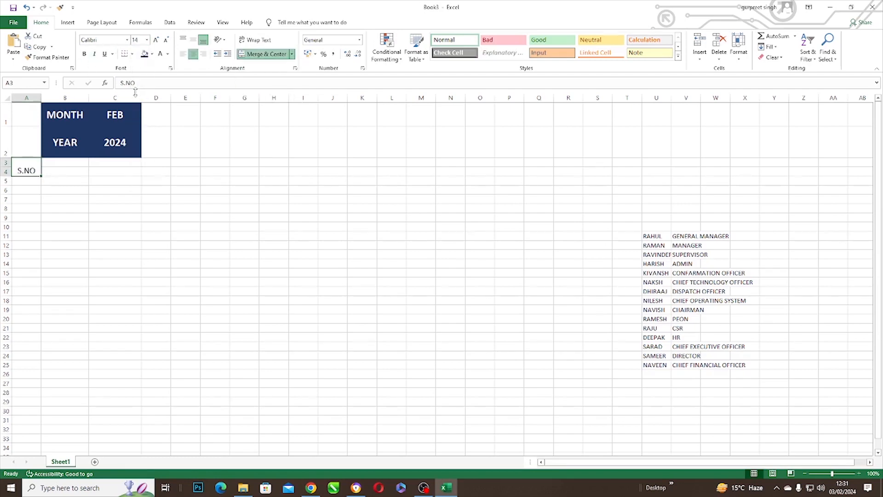
left_click(84, 54)
left_click(193, 41)
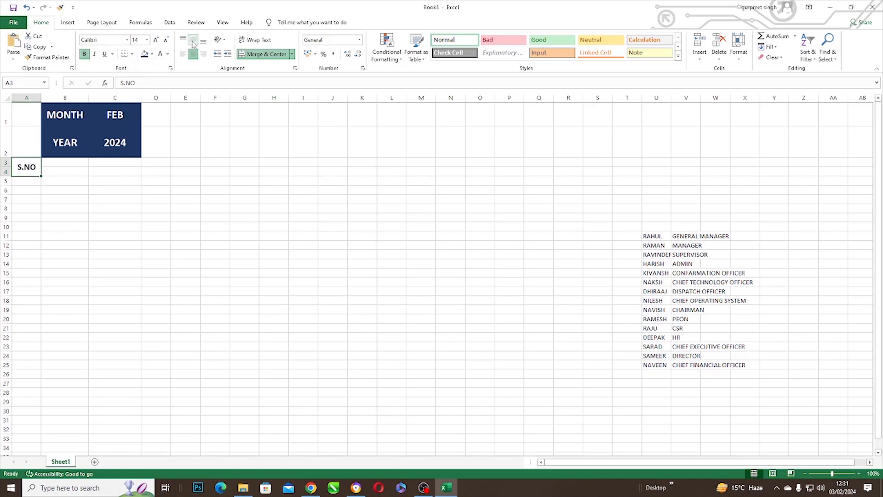
Step: Merge and center B3:B4 and enter the header EMP NAME in it
left_click(56, 163)
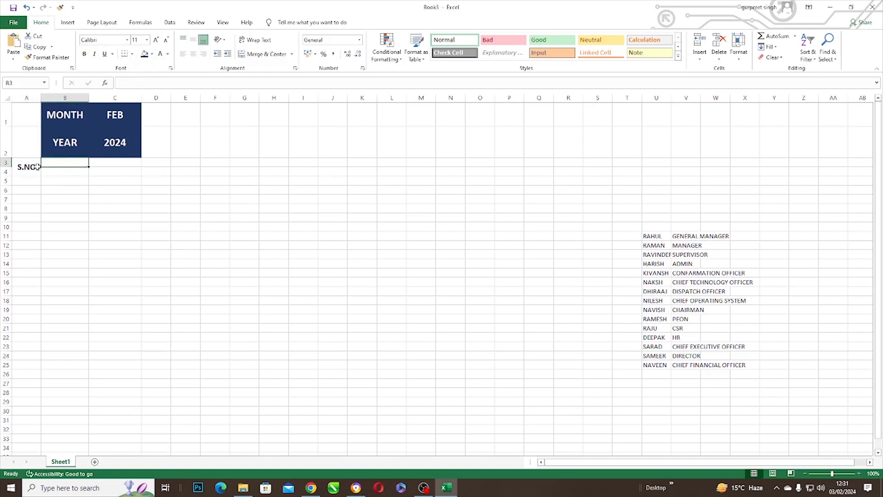
left_click_drag(69, 163, 66, 174)
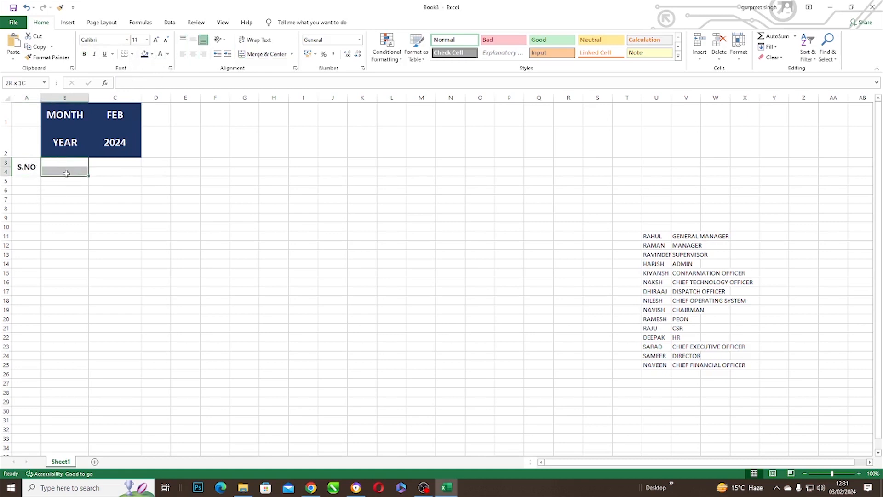
left_click(292, 53)
left_click(260, 66)
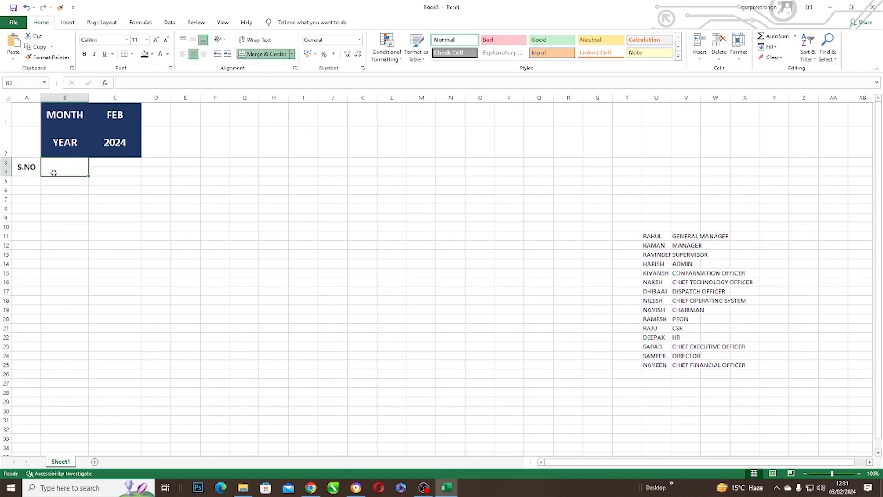
type("EM")
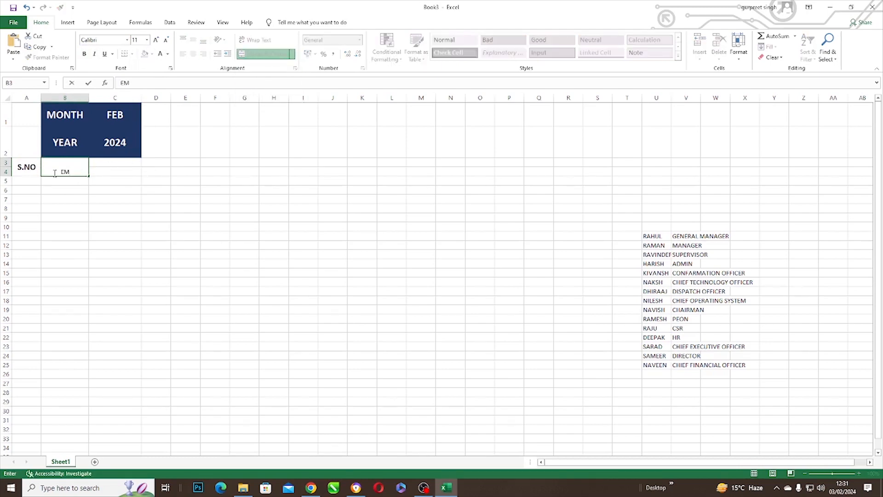
type("P NAME")
left_click(107, 162)
Step: Format the EMP NAME header as bold, 14 point and vertically middle-aligned
left_click(66, 170)
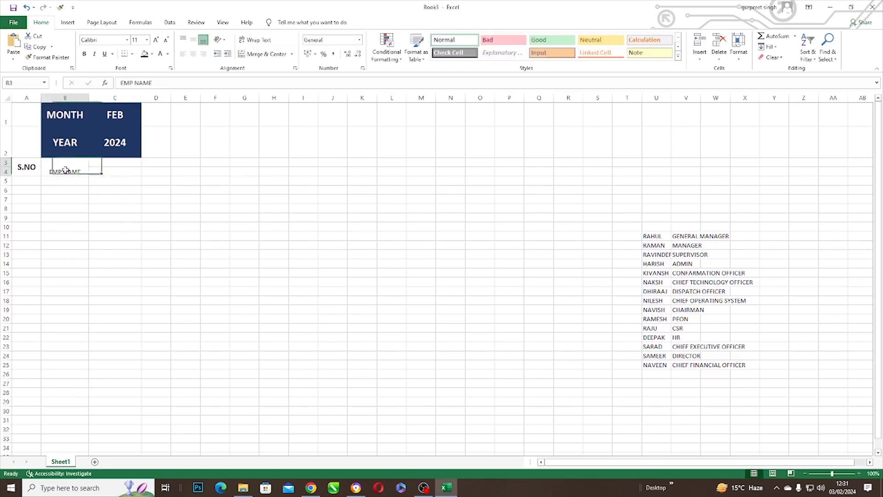
left_click(84, 53)
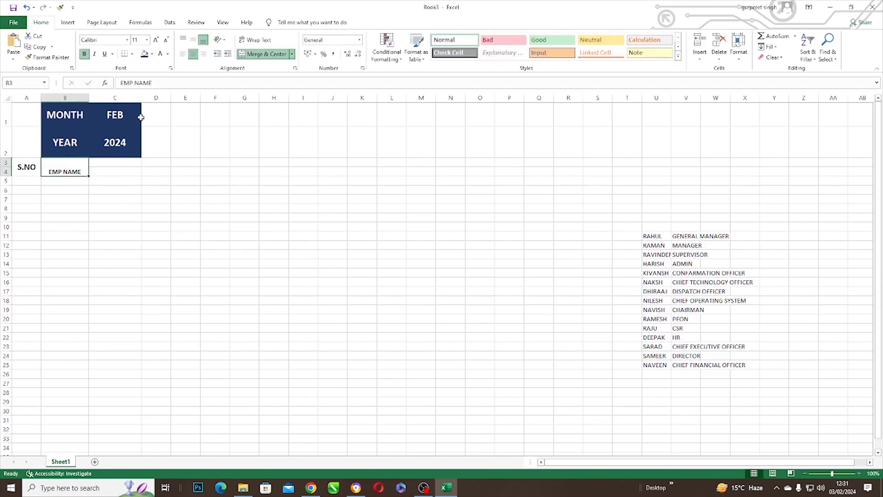
left_click(146, 40)
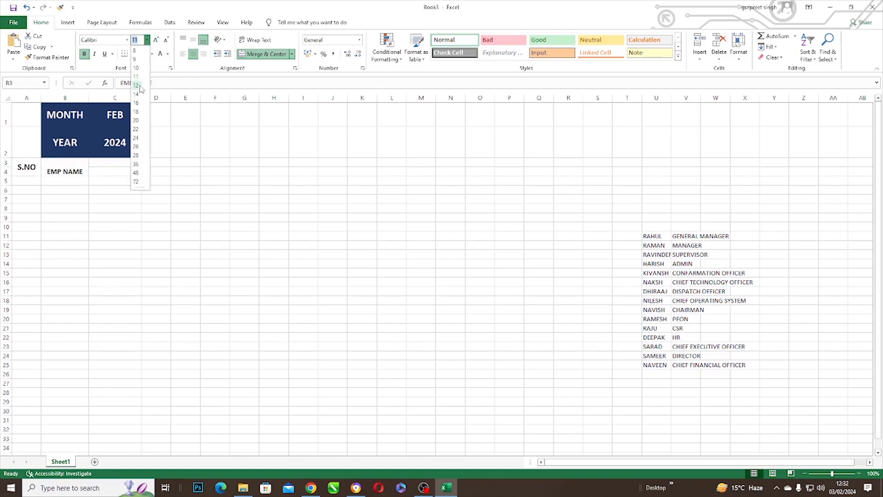
left_click(137, 94)
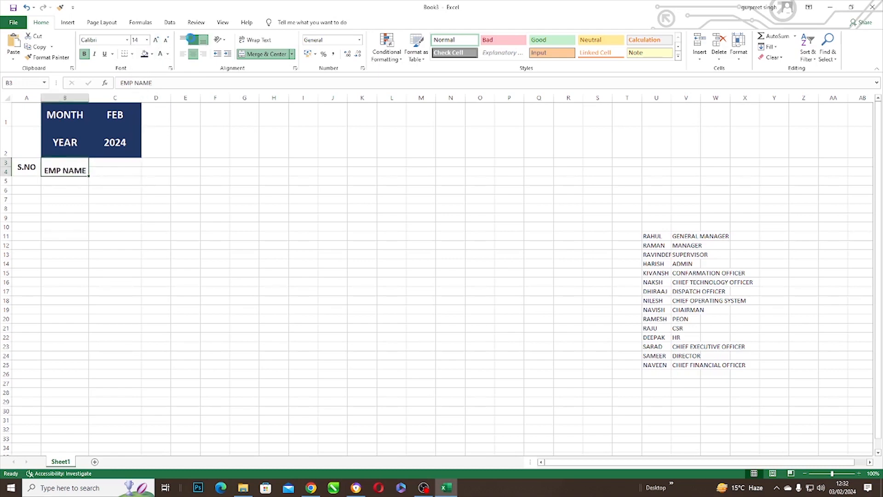
left_click(193, 39)
Step: Merge and center C3:C4 and enter the header DESIGNATION in it
left_click(102, 167)
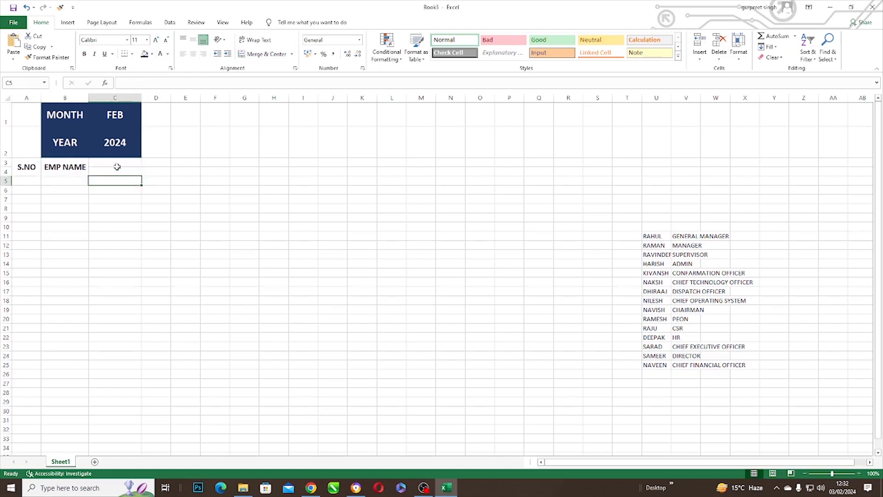
left_click_drag(114, 163, 115, 172)
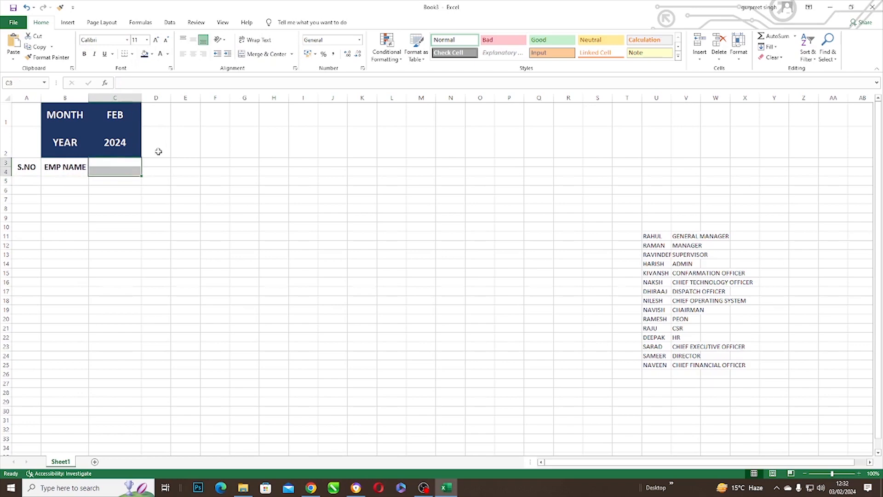
left_click(291, 54)
left_click(271, 65)
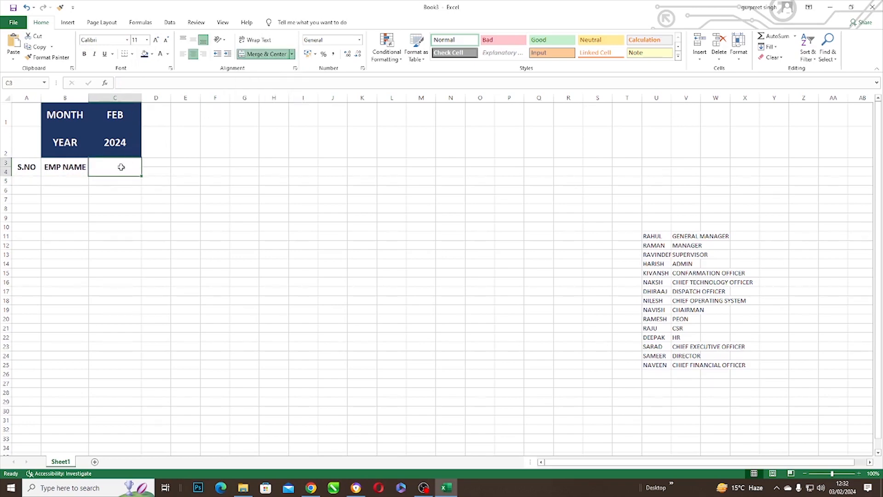
type("DES")
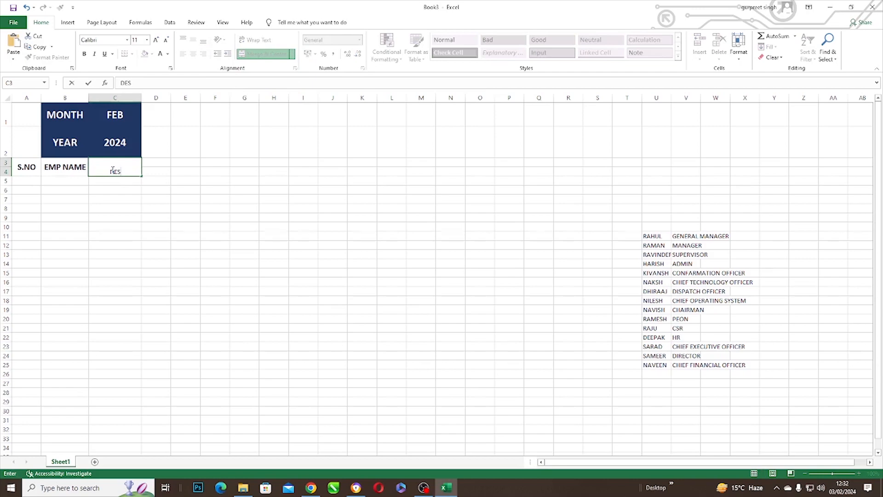
type("IGNATION")
left_click(159, 200)
Step: Make the DESIGNATION header bold, 14 point and vertically middle-aligned, and widen columns C and B
left_click(121, 168)
left_click(85, 53)
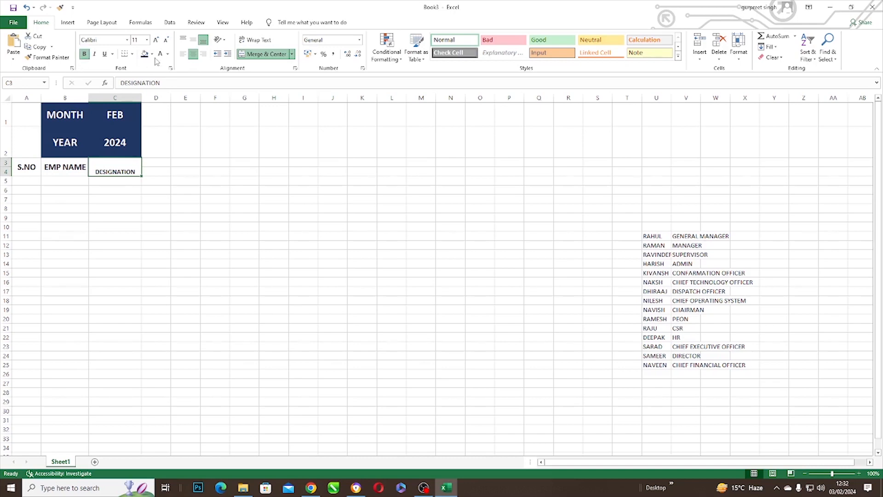
left_click(147, 40)
left_click(137, 93)
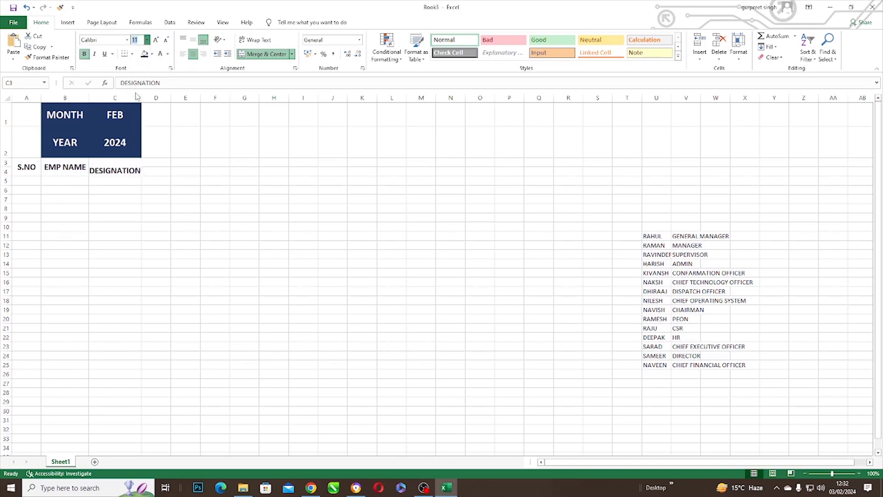
left_click(194, 41)
left_click_drag(141, 97, 229, 106)
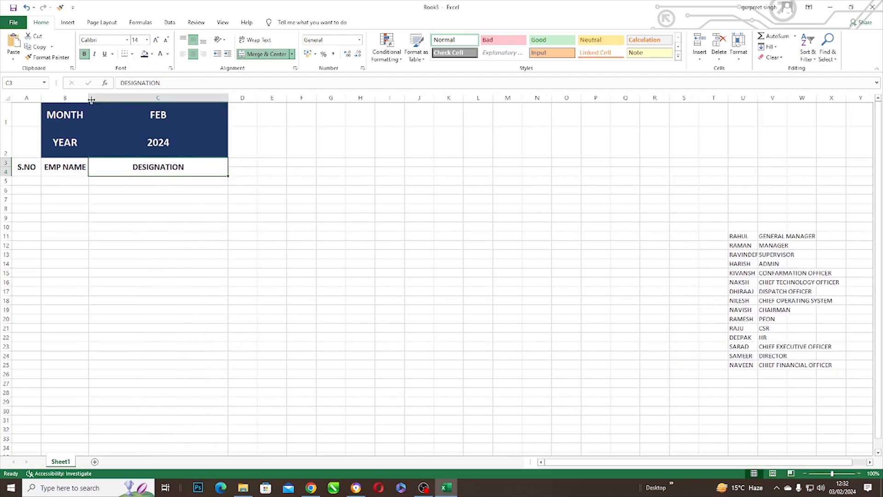
left_click_drag(89, 99, 122, 101)
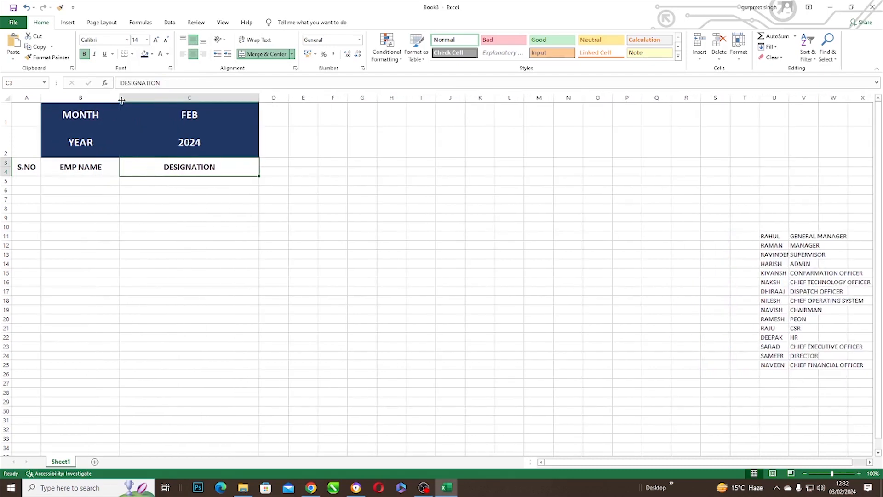
Step: Fill A5:A19 with serial numbers 1 to 15 and align them centered and middle
left_click(31, 181)
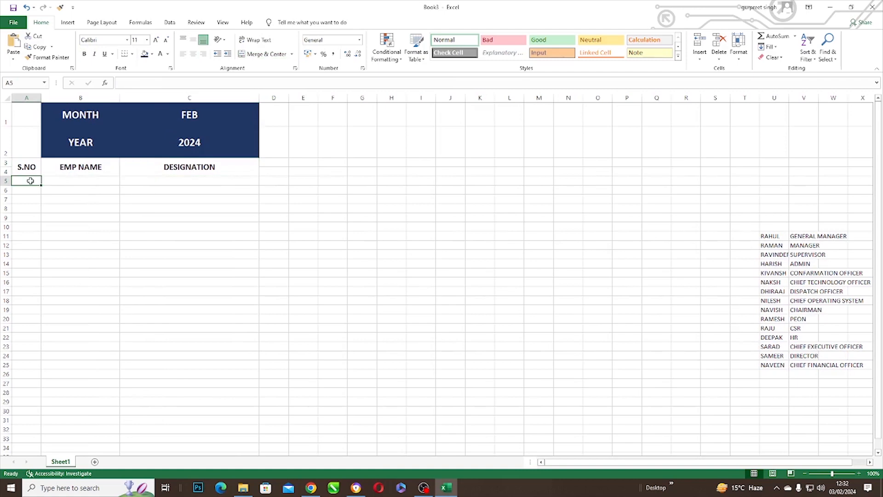
type("1")
left_click_drag(40, 186, 43, 313)
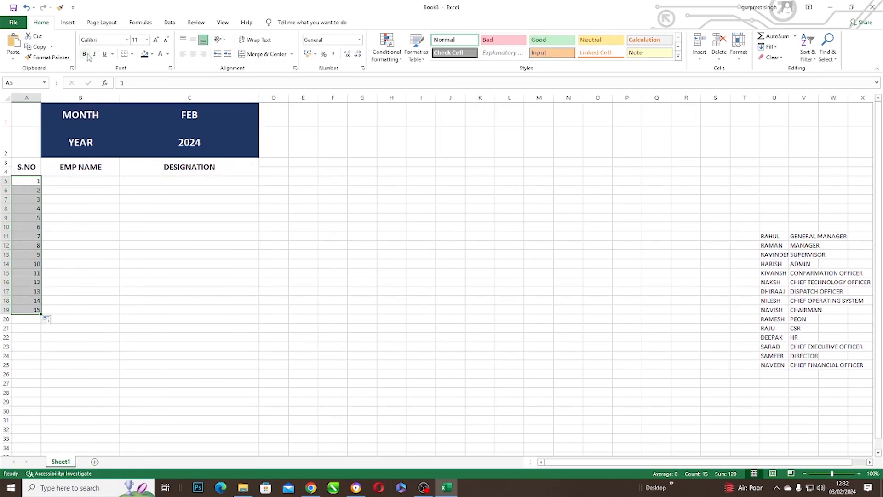
left_click(193, 41)
left_click(193, 54)
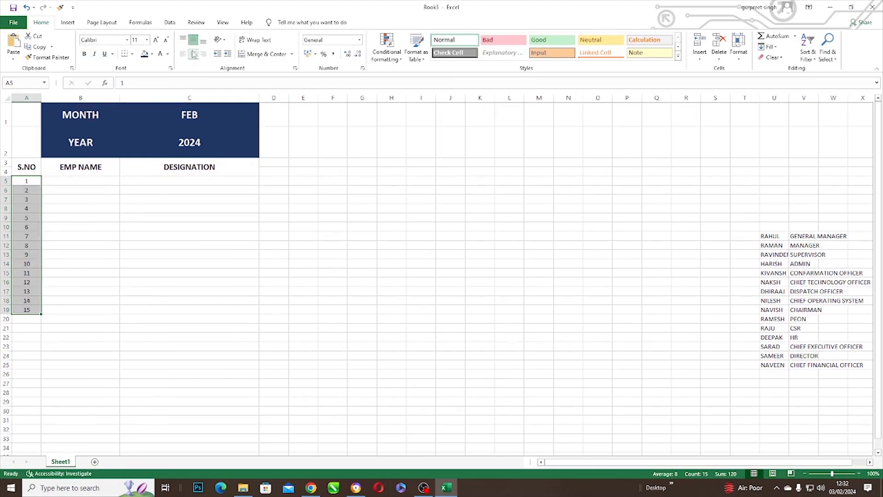
Step: Copy the employee names and designations from U11:X25 and paste them starting at B5
left_click(63, 182)
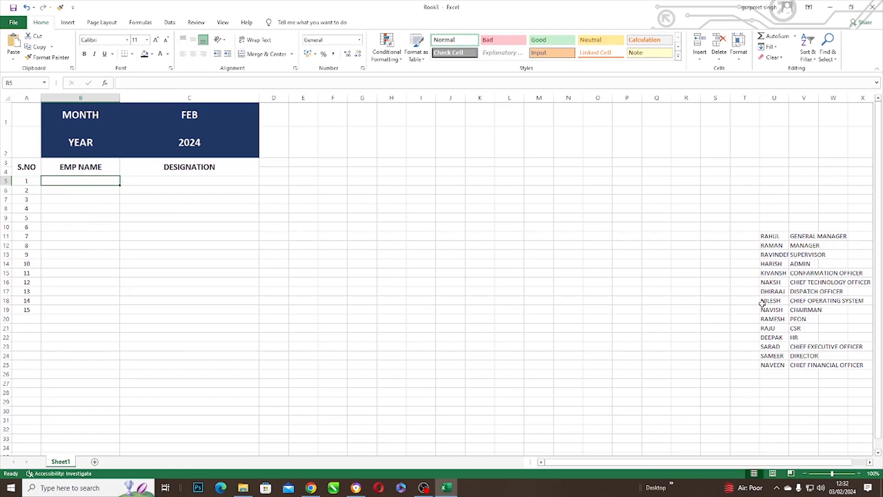
left_click_drag(768, 237, 861, 365)
key("ctrl+c")
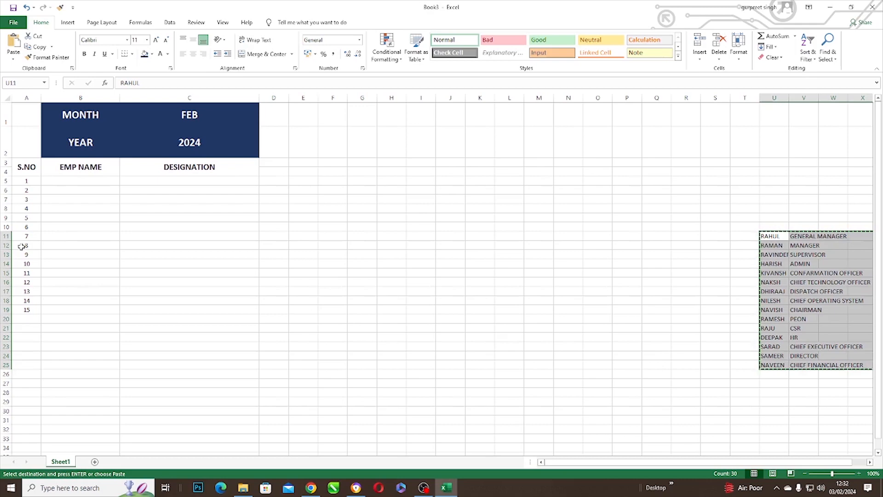
left_click(61, 181)
key("ctrl+v")
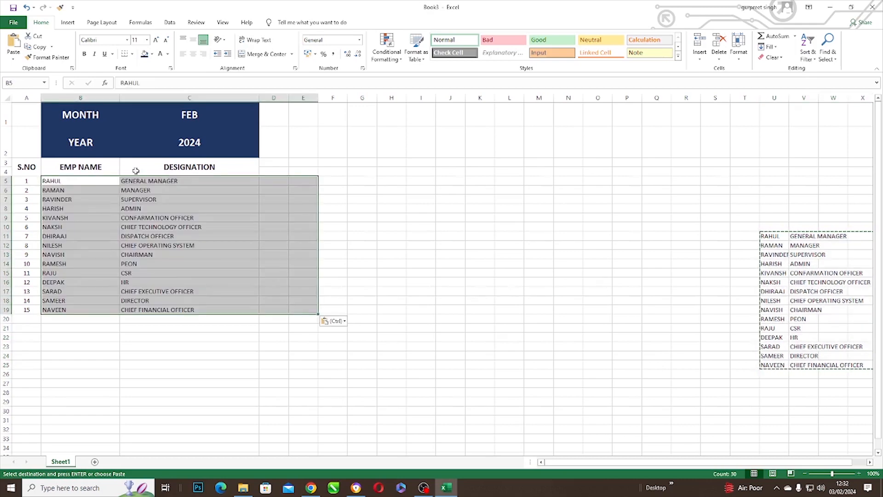
Step: Make the pasted names and designations bold and 14 point
left_click(84, 54)
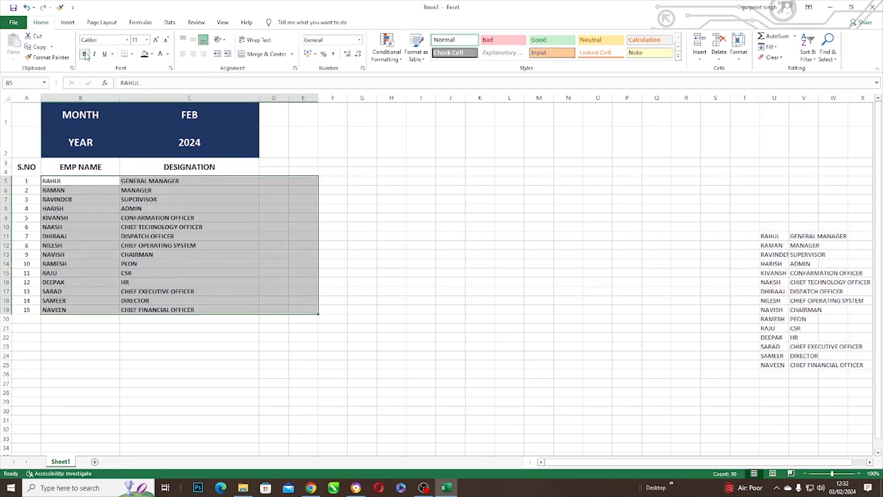
left_click(147, 41)
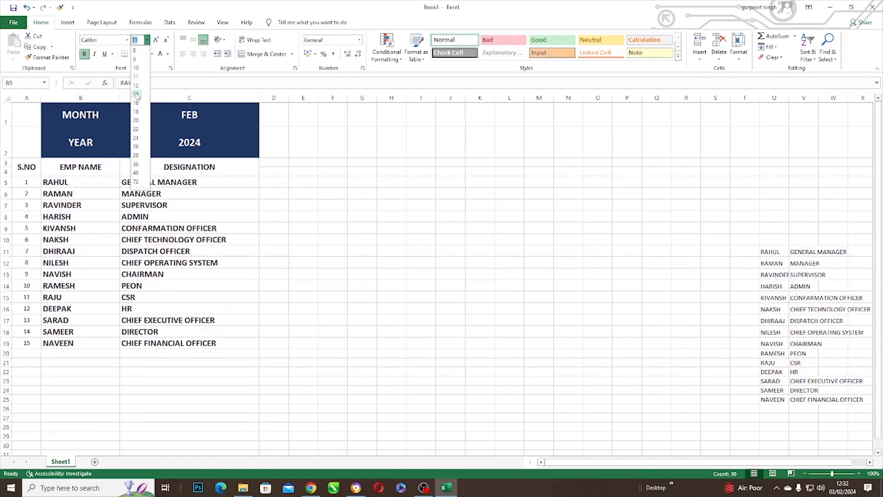
left_click(136, 94)
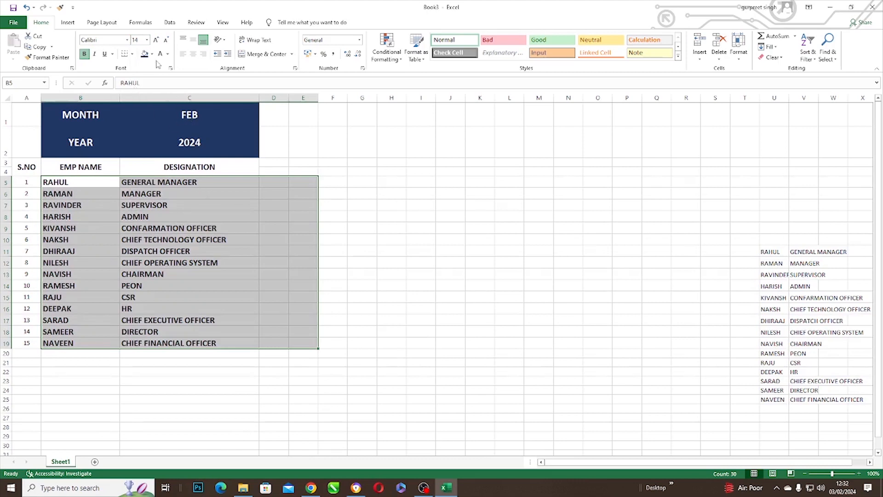
left_click(357, 198)
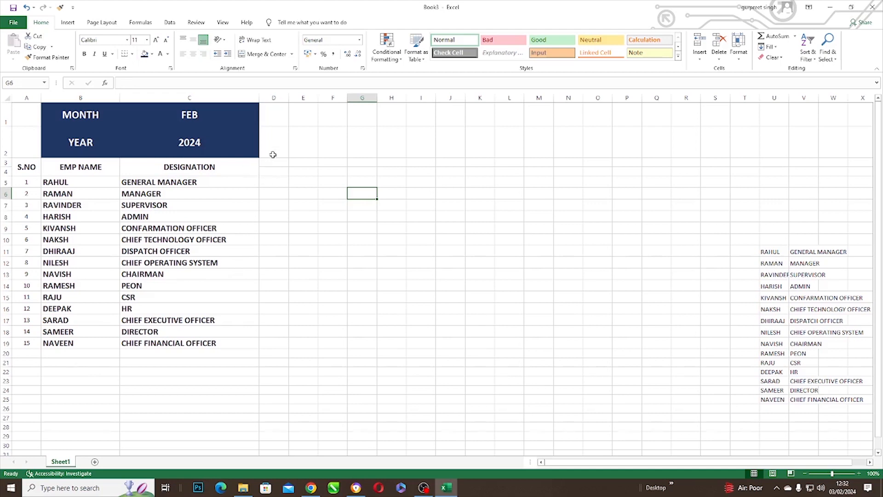
Step: Narrow column D and merge and center E1:AI2 for the sheet title
left_click_drag(289, 97, 269, 97)
left_click(277, 119)
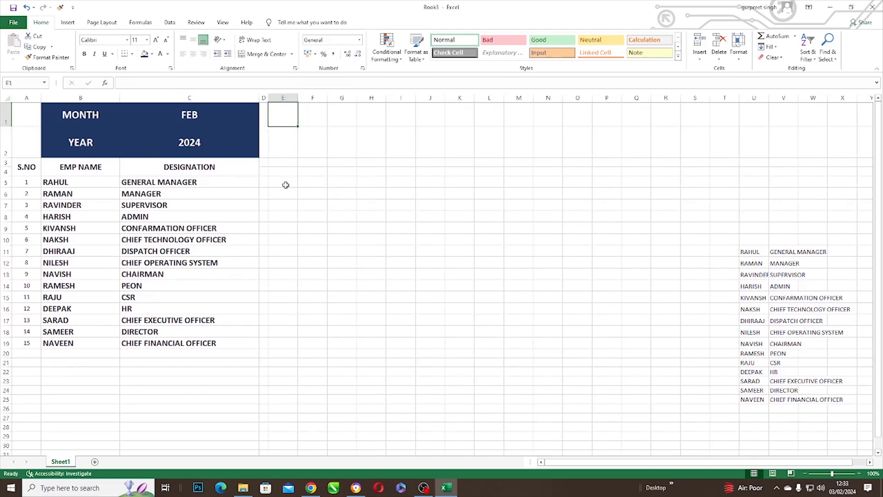
key("shift+Down")
key("shift+Right")
key("shift+Right")
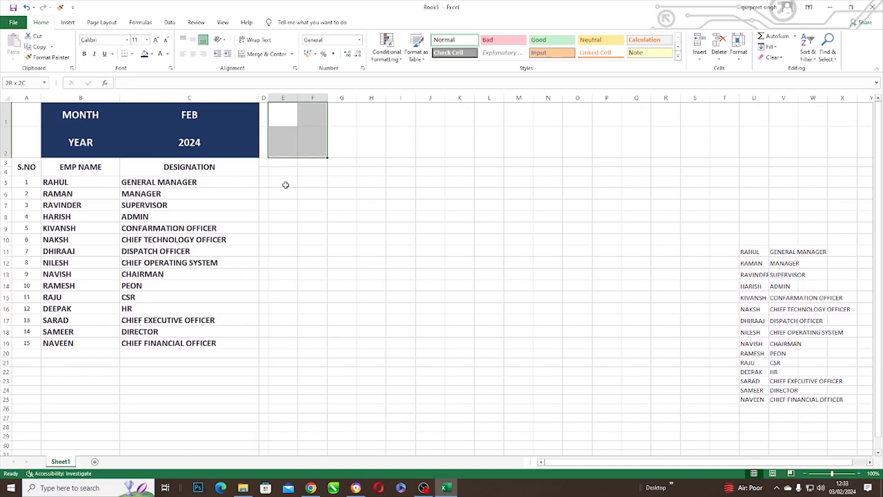
key("shift+Right")
key("shift+Right")
key("shift+Right")
key("shift+Right")
key("shift+Right")
key("shift+Right")
key("shift+Right")
key("shift+Right")
key("shift+Right")
key("shift+Right")
key("shift+Right")
key("shift+Right")
key("shift+Right")
key("shift+Right")
key("shift+Right")
key("shift+Right")
key("shift+Right")
key("shift+Right")
key("shift+Right")
key("shift+Right")
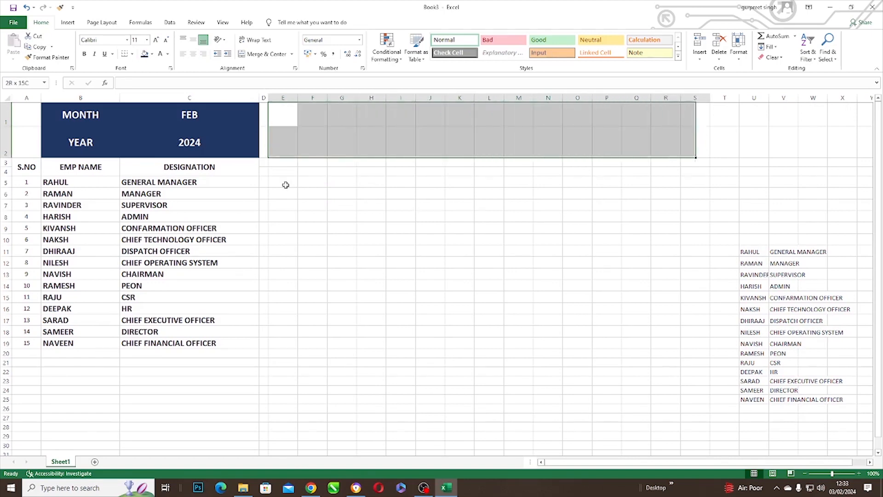
key("shift+Right")
key("shift+Right")
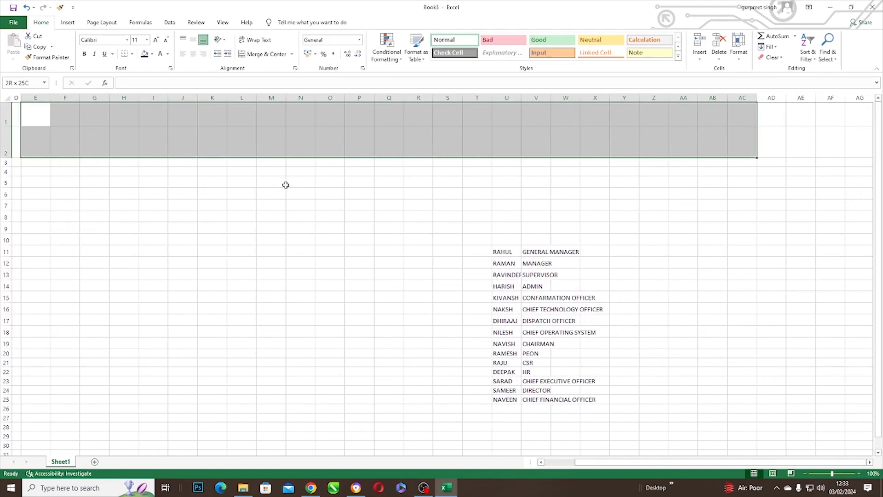
key("shift+Right")
key("shift+Right")
key("shift+Right")
key("shift+Right")
key("shift+Right")
key("shift+Right")
key("shift+Right")
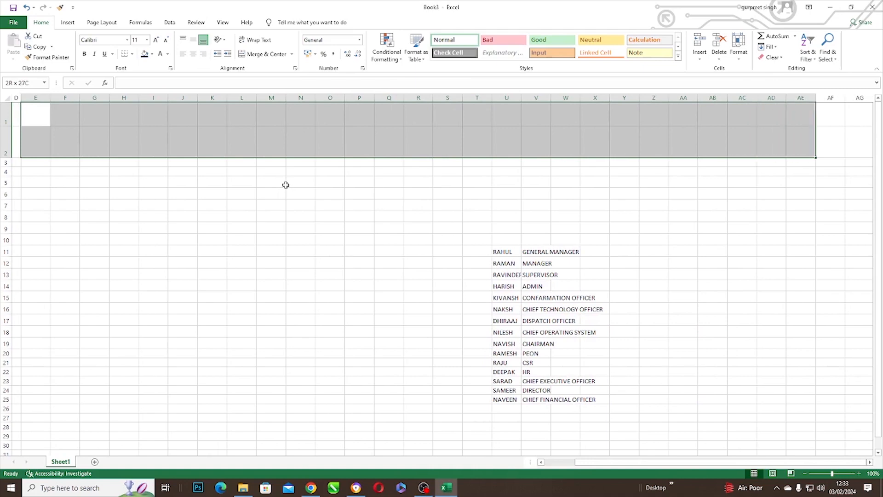
key("shift+Left")
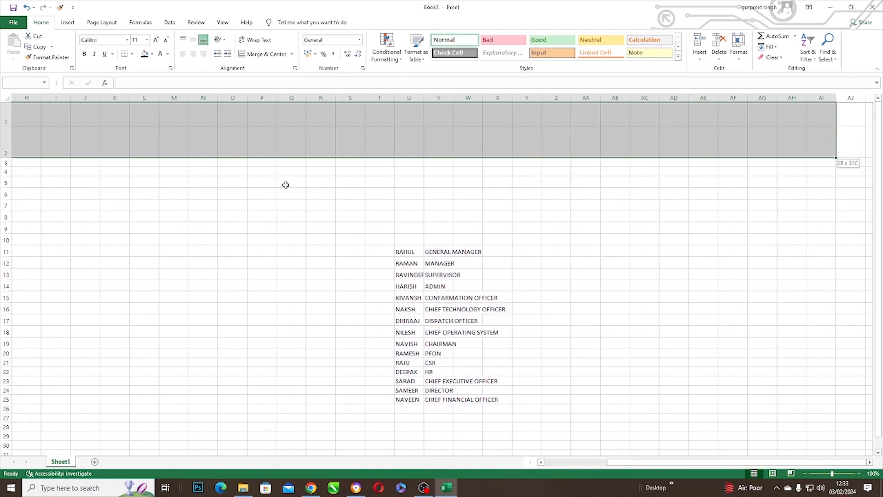
left_click(292, 55)
left_click(272, 64)
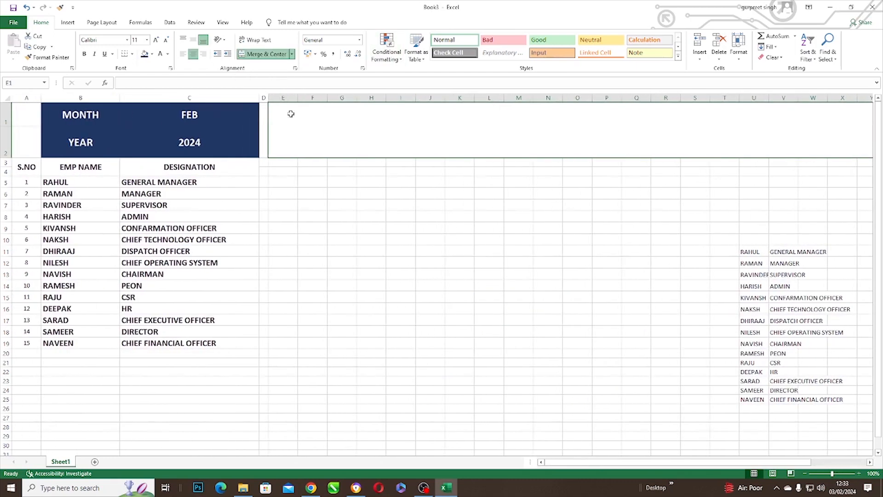
Step: Enter the title EMPLOYEE ATTENDENCE SHEET in the merged cell E1
type("A")
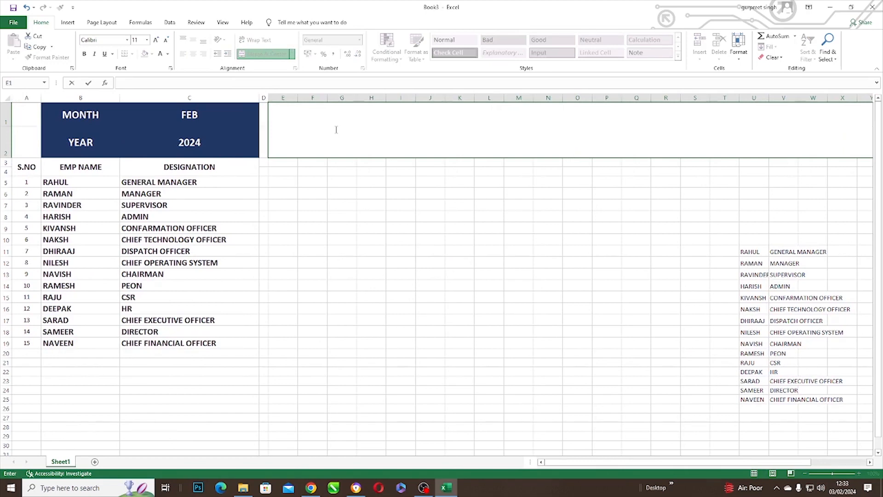
type("MPLOYEE ATTENDEN")
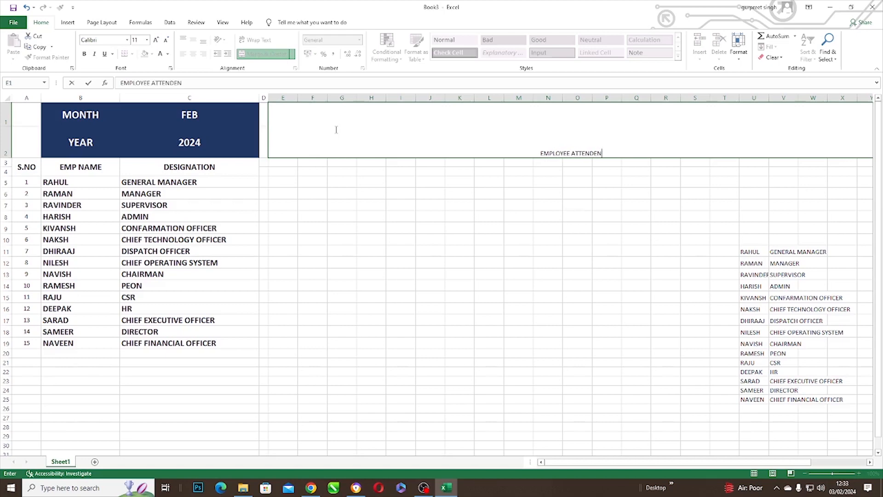
type("CE SHEET")
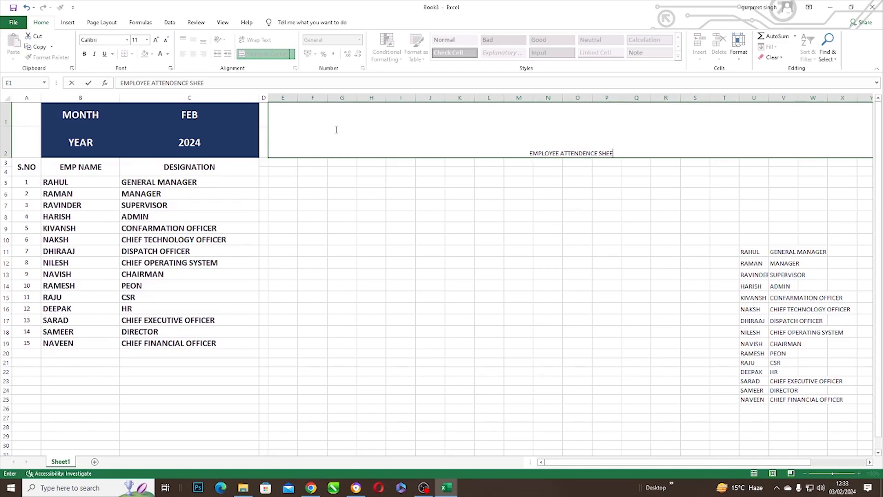
left_click(424, 195)
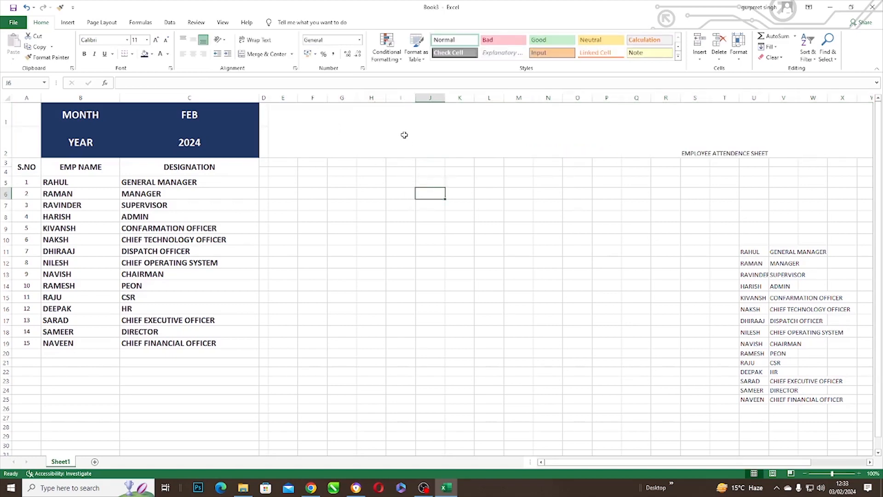
Step: Give the title cell a dark blue fill and white text
left_click(404, 134)
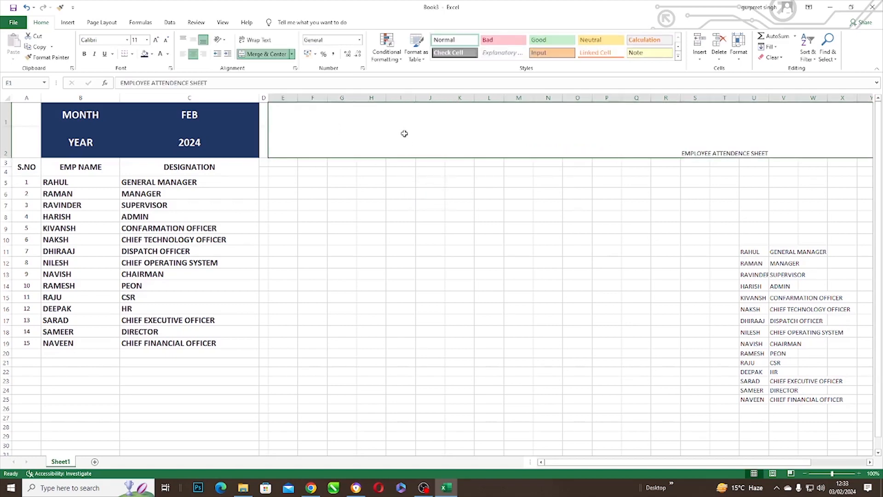
left_click(152, 53)
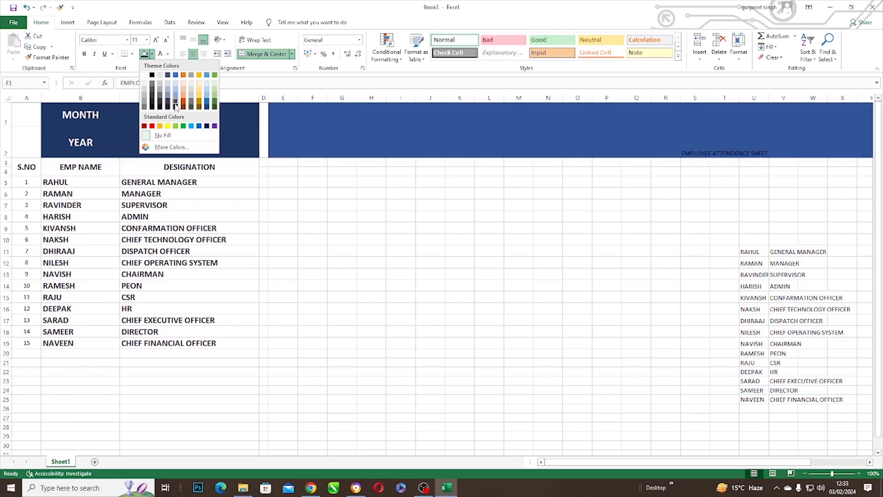
left_click(175, 107)
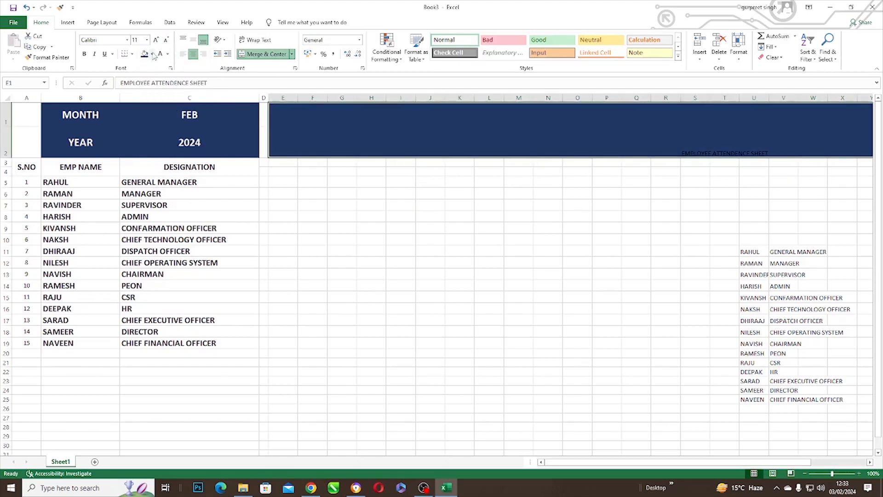
left_click(168, 54)
left_click(161, 86)
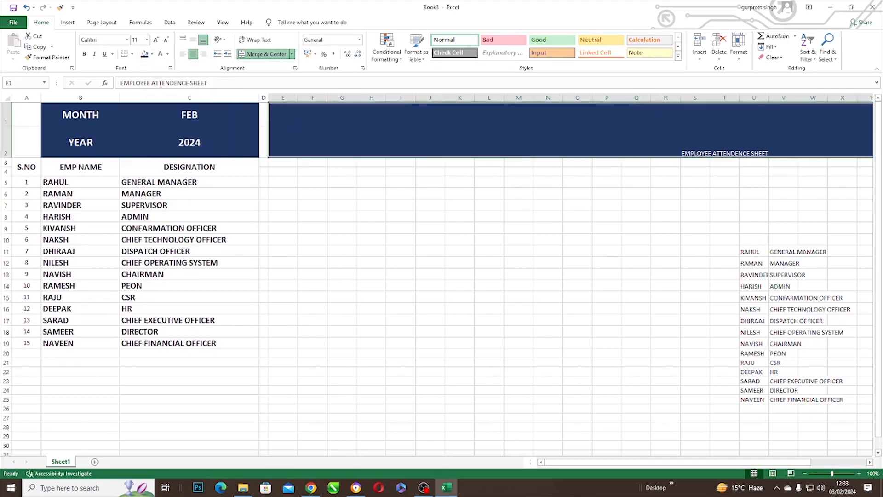
Step: Format the EMPLOYEE ATTENDENCE SHEET title as 48 point, bold and vertically middle-aligned
left_click(147, 40)
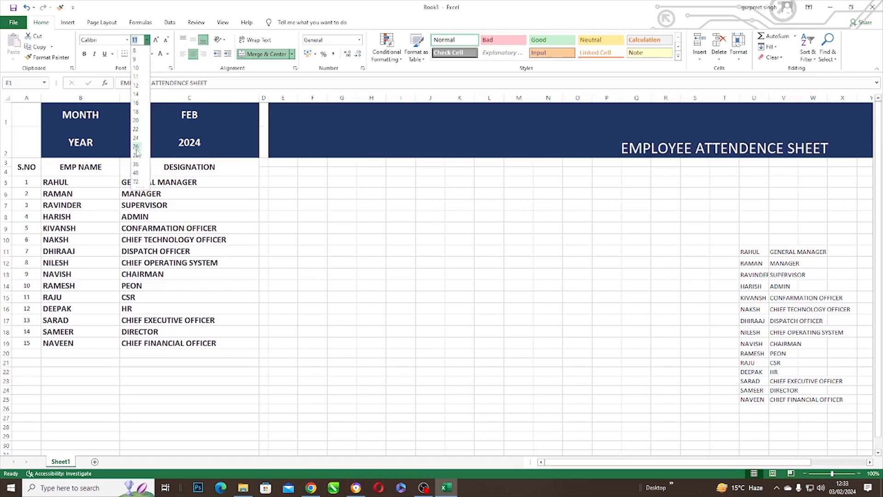
left_click(137, 173)
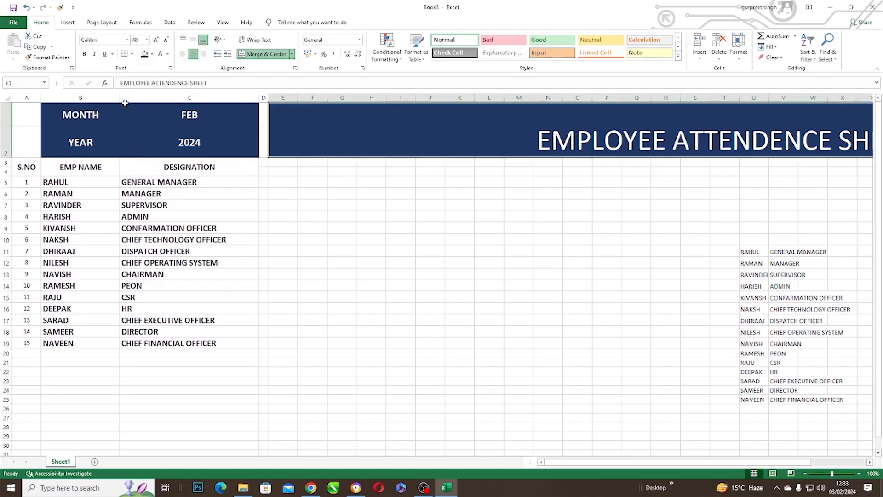
left_click(85, 55)
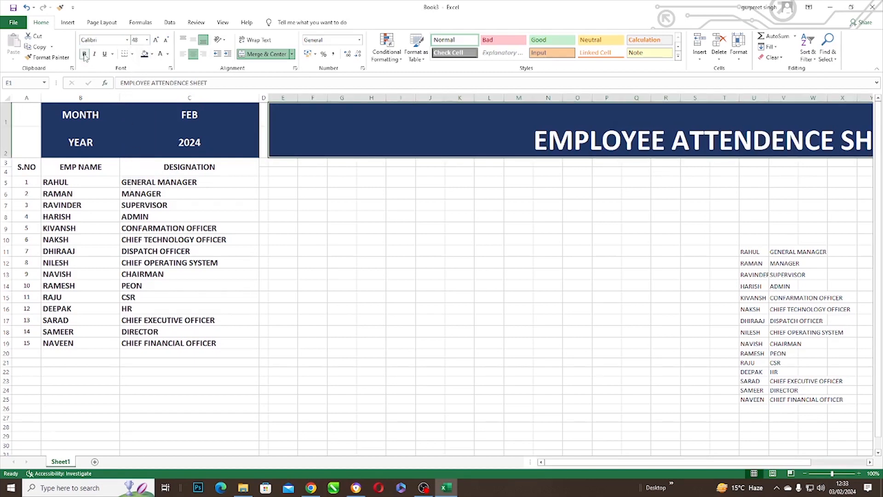
left_click(193, 40)
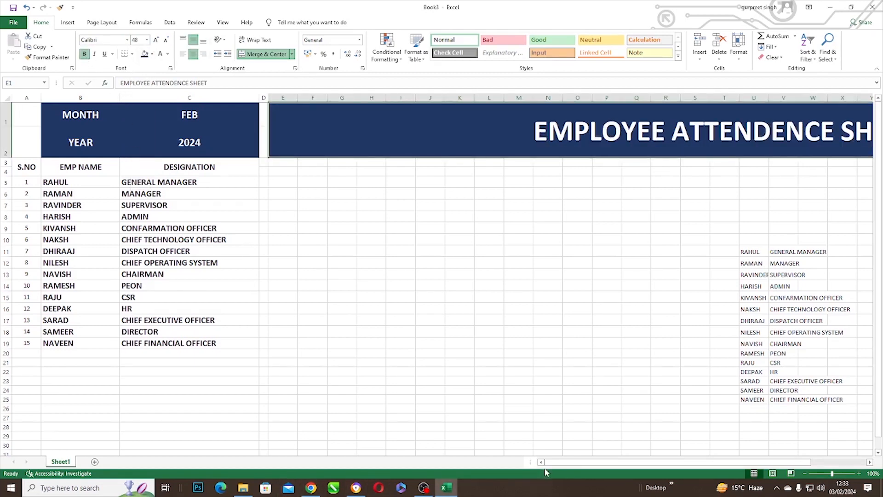
Step: Fill row 3 from E3 across with the day numbers 1 to 29
left_click(280, 164)
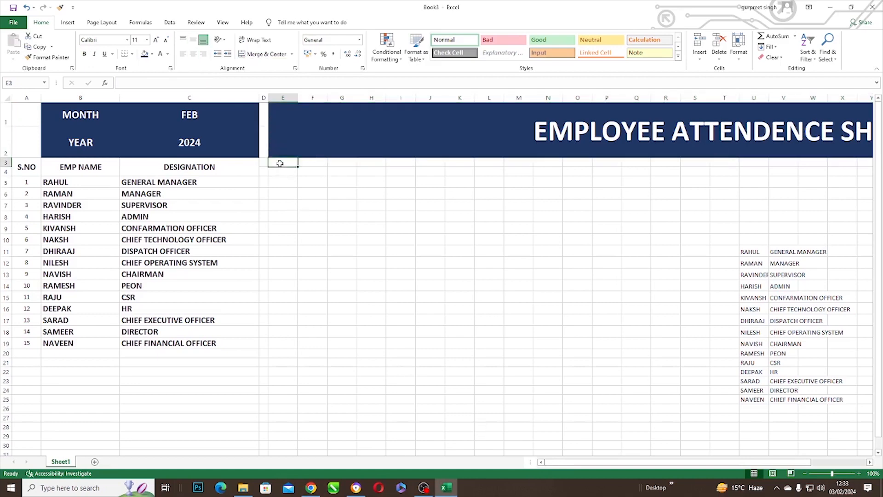
type("1")
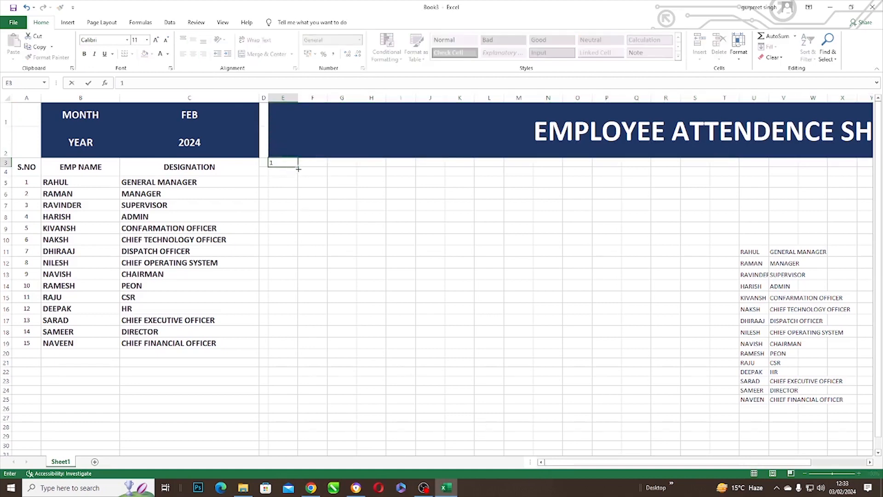
left_click_drag(298, 169, 833, 163)
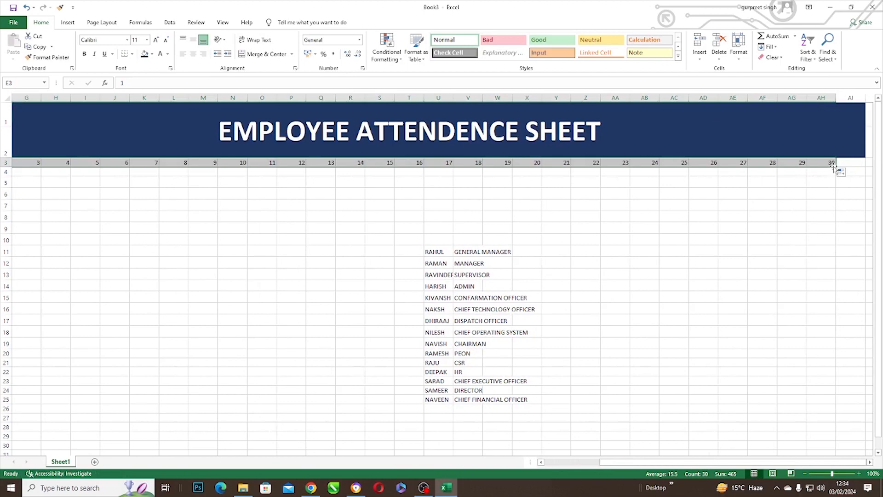
left_click_drag(836, 166, 807, 166)
left_click_drag(606, 463, 535, 460)
Step: Enter SUN in E4 and fill row 4 across to AG4 with the consecutive weekday abbreviations
left_click(281, 173)
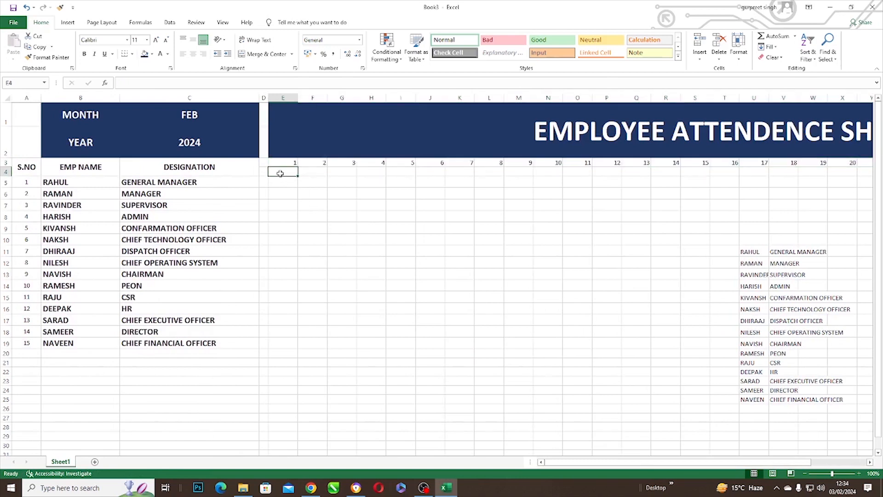
type("SUN")
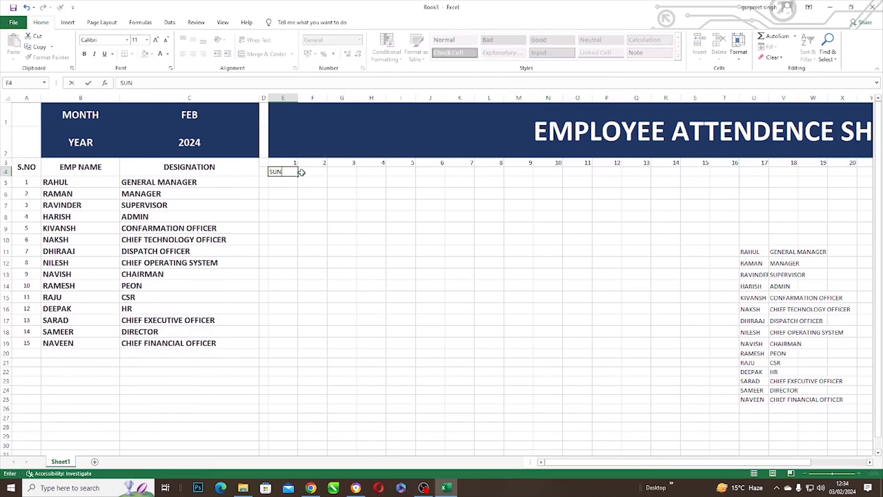
left_click(307, 171)
left_click(272, 173)
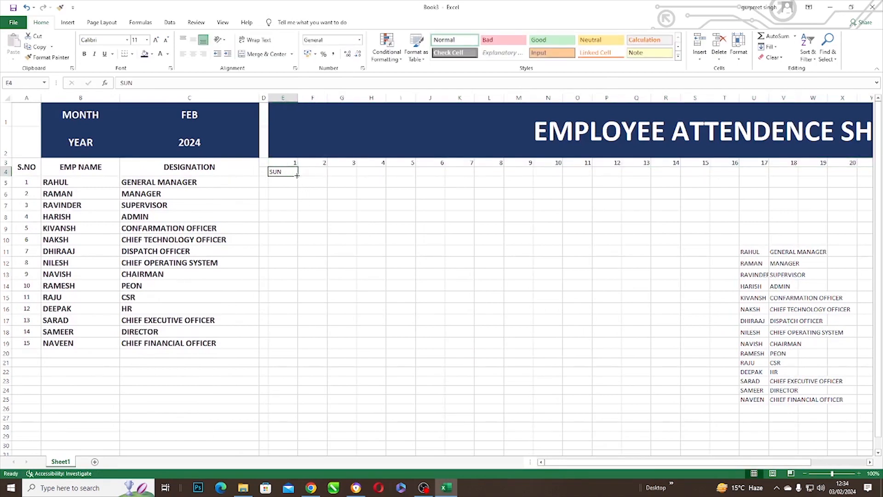
left_click_drag(297, 175, 801, 190)
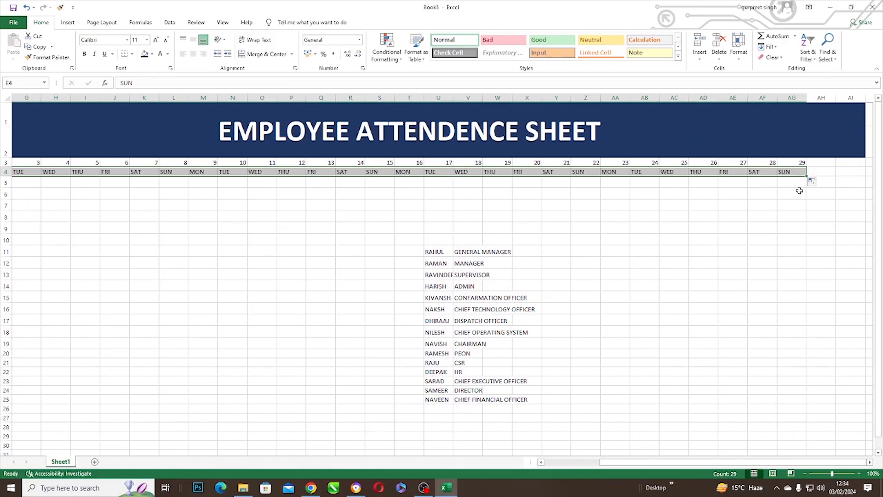
Step: Delete the leftover list of names and designations from the block starting at U11
left_click_drag(426, 252, 533, 406)
key("Delete")
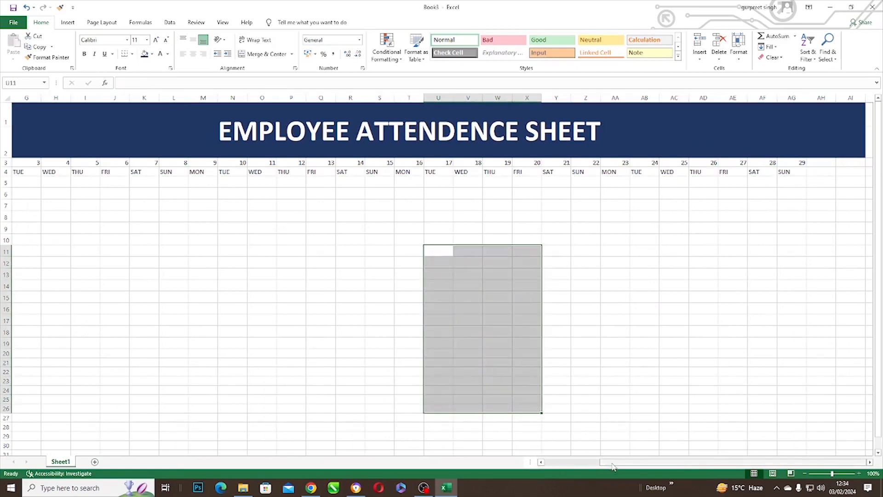
Step: AutoFit the column widths to the day numbers and weekdays in E3:AI4
left_click_drag(615, 464, 570, 464)
left_click(283, 163)
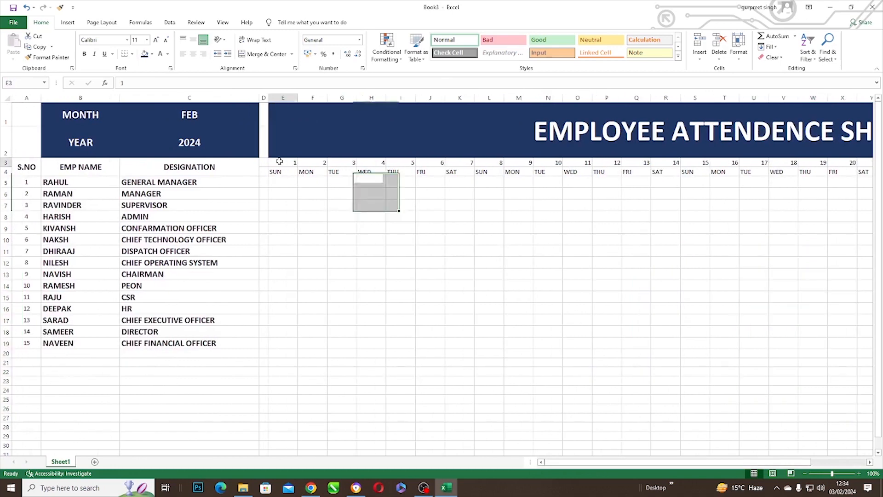
key("shift+Down")
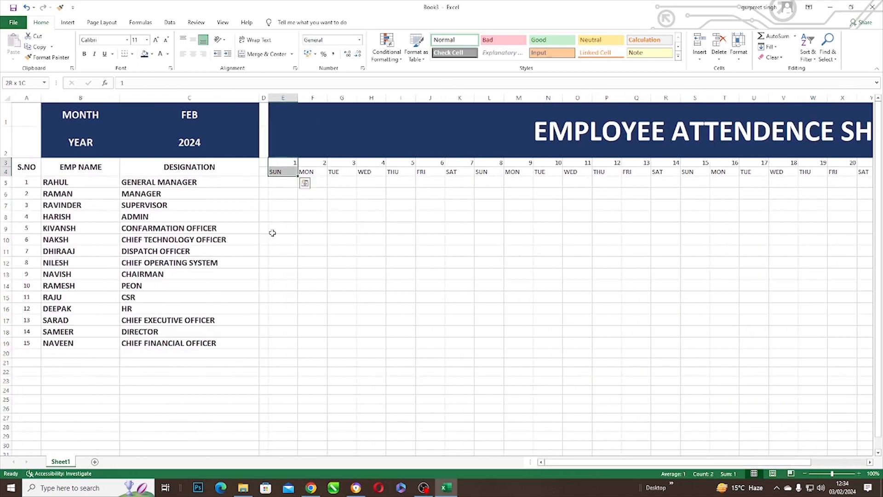
key("shift+Right")
key("shift+Right")
key("shift+Right")
key("shift+Right")
key("shift+Right")
key("shift+Right")
key("shift+Right")
key("shift+Right")
key("shift+Right")
key("shift+Right")
key("shift+Right")
key("shift+Right")
key("shift+Right")
key("shift+Right")
key("shift+Right")
key("shift+Right")
key("shift+Right")
key("shift+Right")
key("shift+Right")
key("shift+Right")
key("shift+Right")
key("shift+Right")
key("shift+Right")
key("shift+Right")
key("shift+Right")
key("shift+Right")
key("shift+Right")
key("shift+Right")
key("shift+Right")
key("shift+Right")
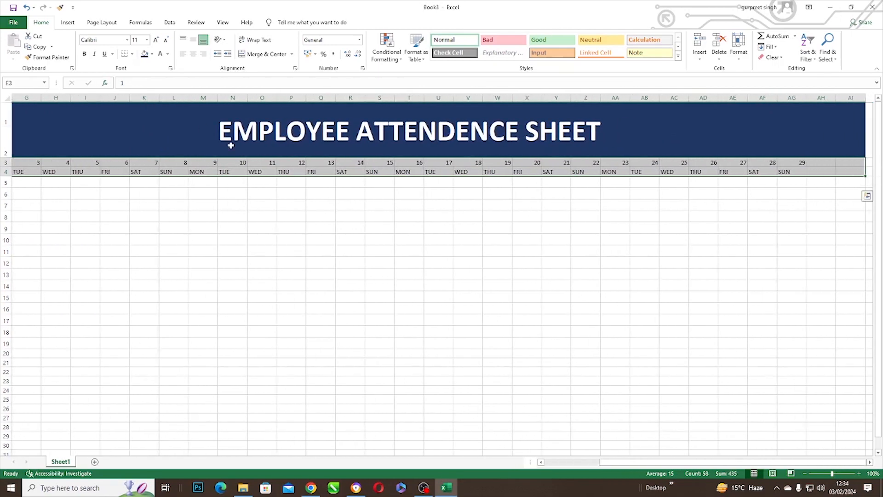
key("alt+h")
key("o")
key("i")
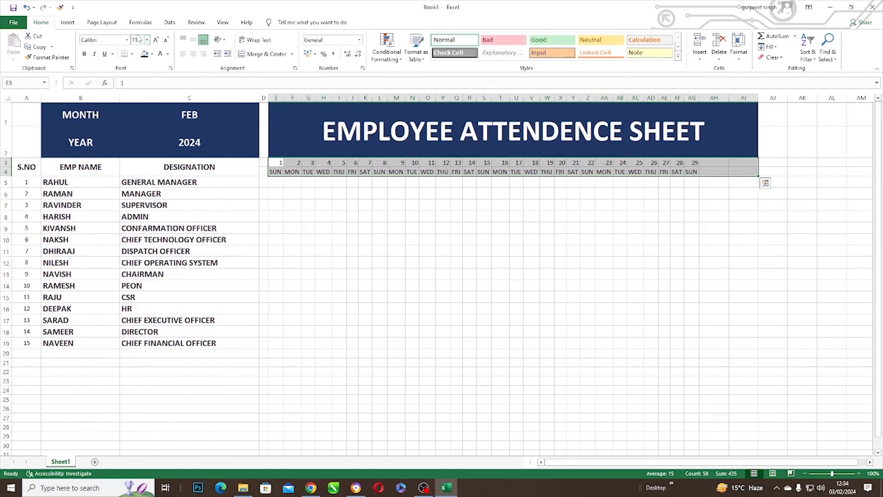
Step: Format the day number and weekday rows E3:AI4 as bold 11 point, centered horizontally and vertically
left_click(86, 55)
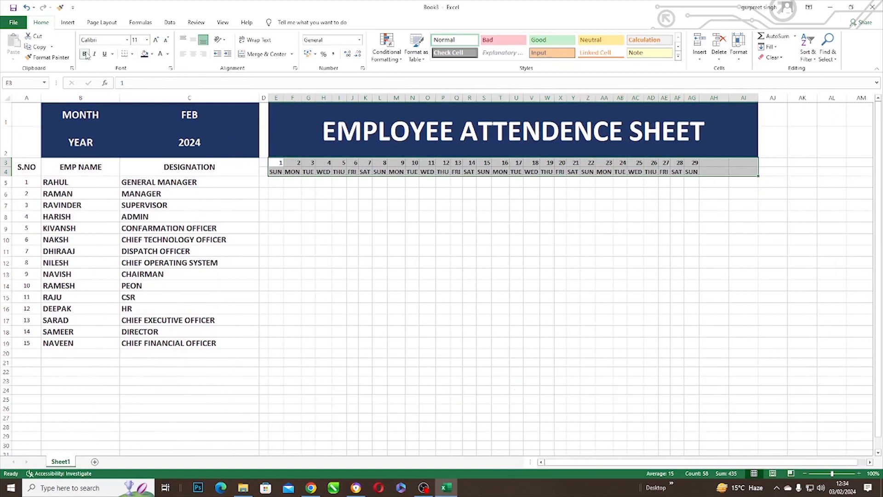
left_click(146, 40)
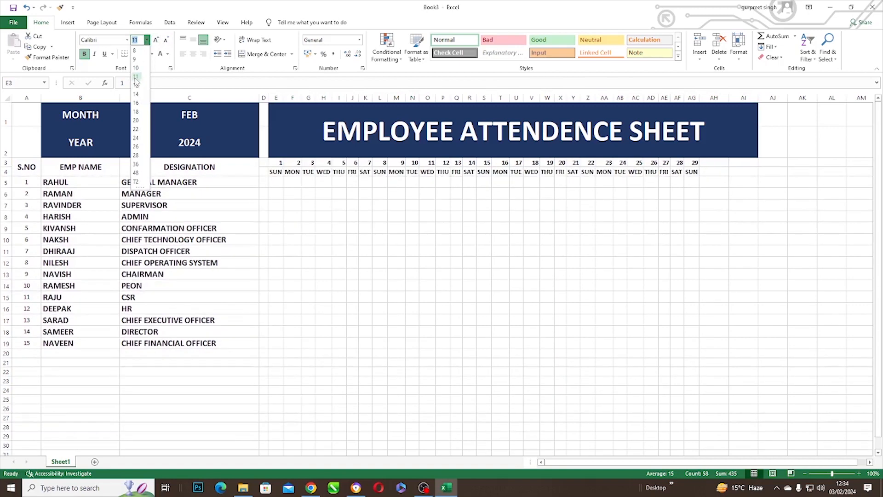
left_click(136, 77)
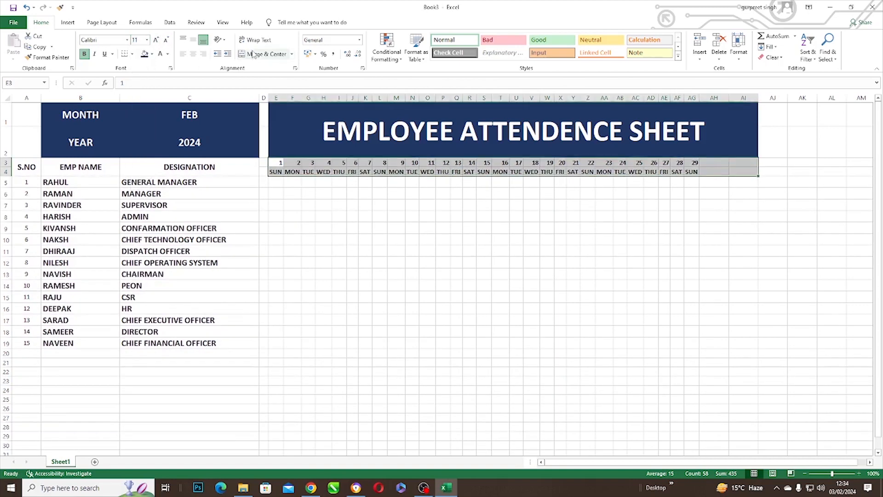
left_click(193, 39)
left_click(193, 54)
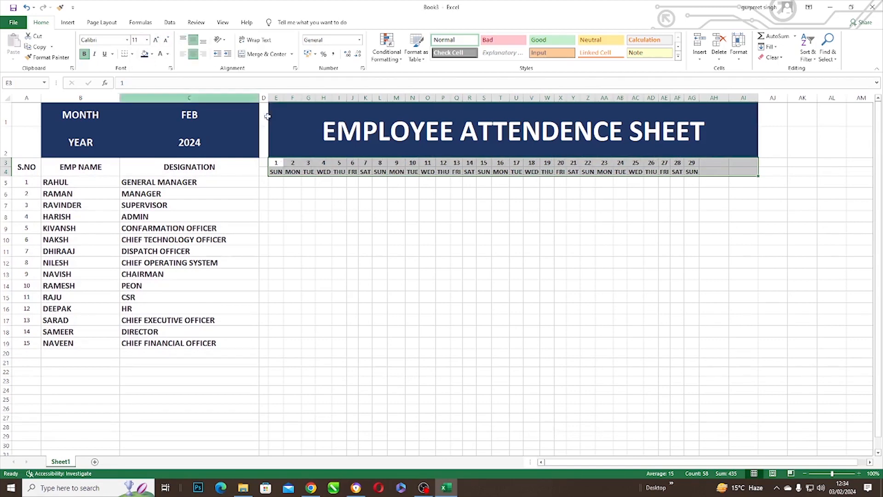
left_click(273, 180)
left_click(273, 181)
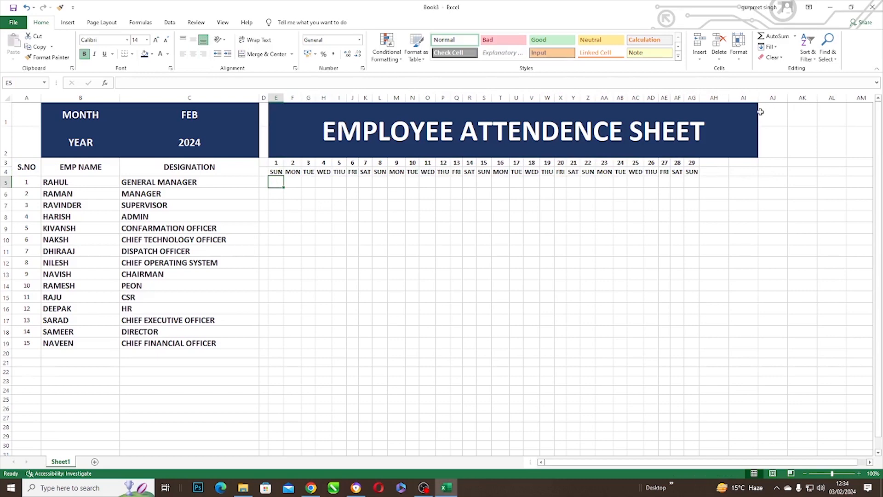
Step: Merge and center AH3:AH4, widen column AH and enter the heading PRESENT
left_click_drag(710, 163, 714, 172)
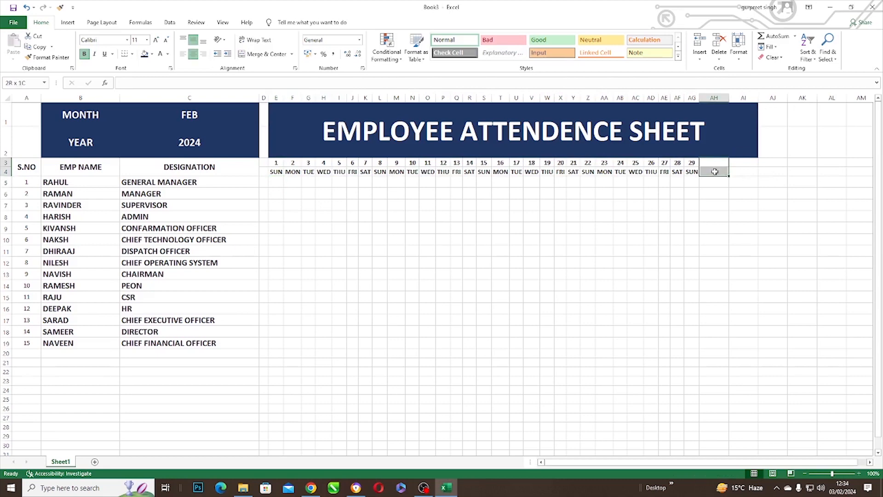
left_click(292, 54)
left_click(279, 66)
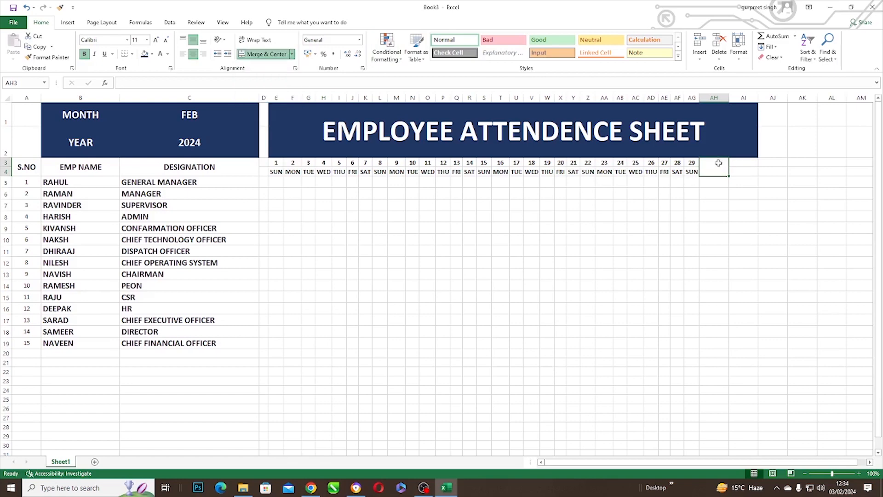
left_click_drag(727, 98, 748, 98)
type("P")
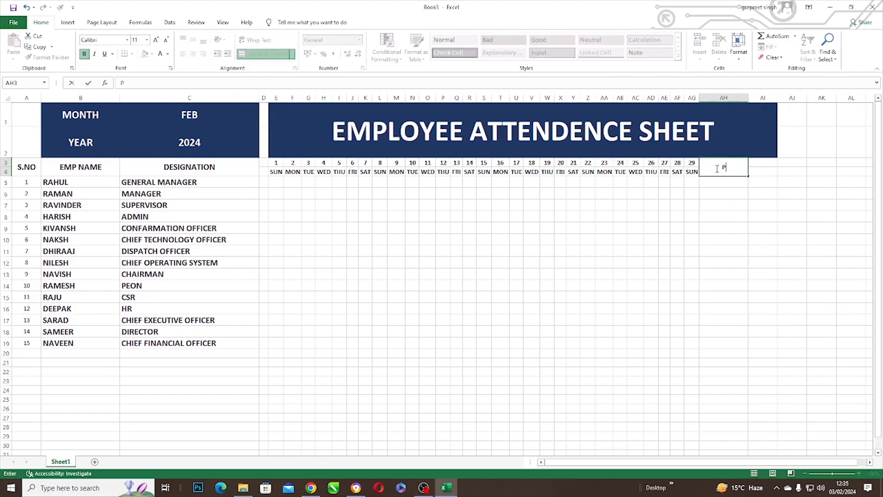
type("RESENT")
left_click(756, 162)
Step: Merge and center AI3:AI4 and enter the heading ABSENT
left_click_drag(754, 160, 759, 172)
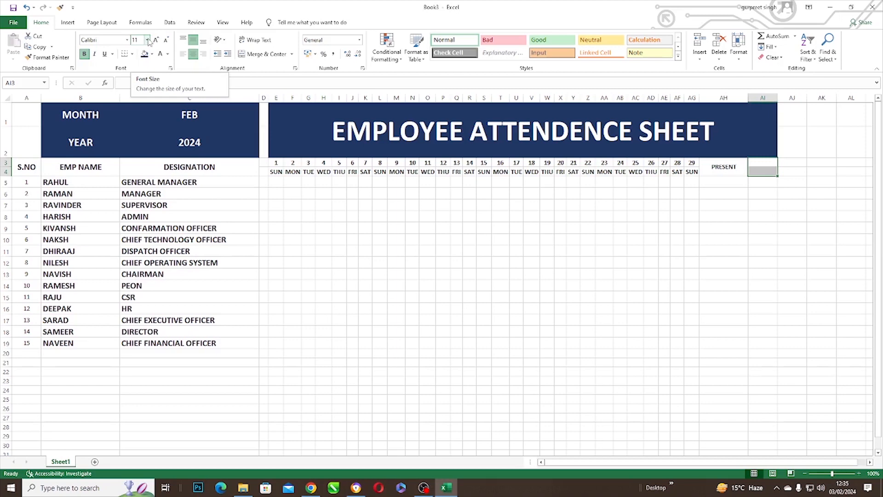
left_click(148, 40)
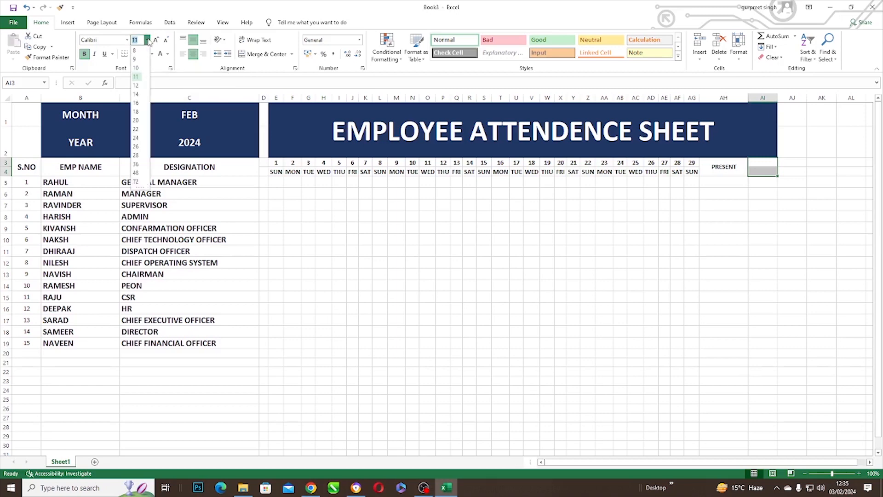
left_click(759, 167)
left_click_drag(755, 161, 758, 169)
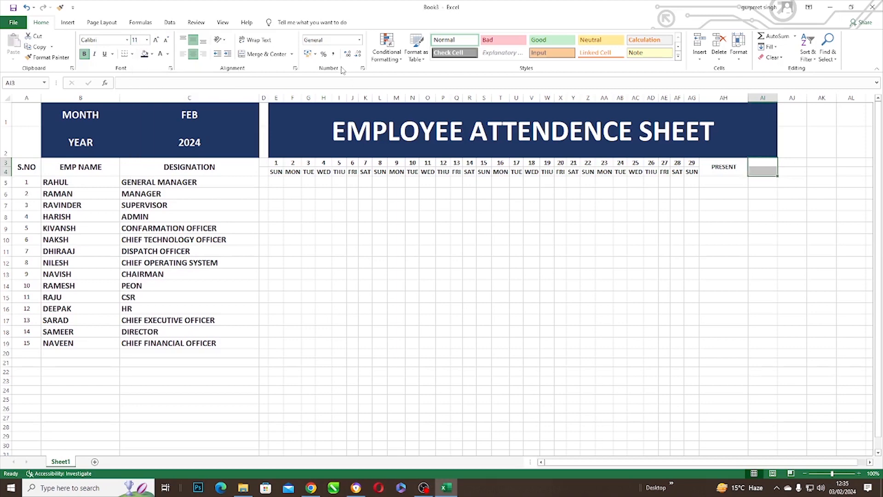
left_click(291, 54)
left_click(269, 61)
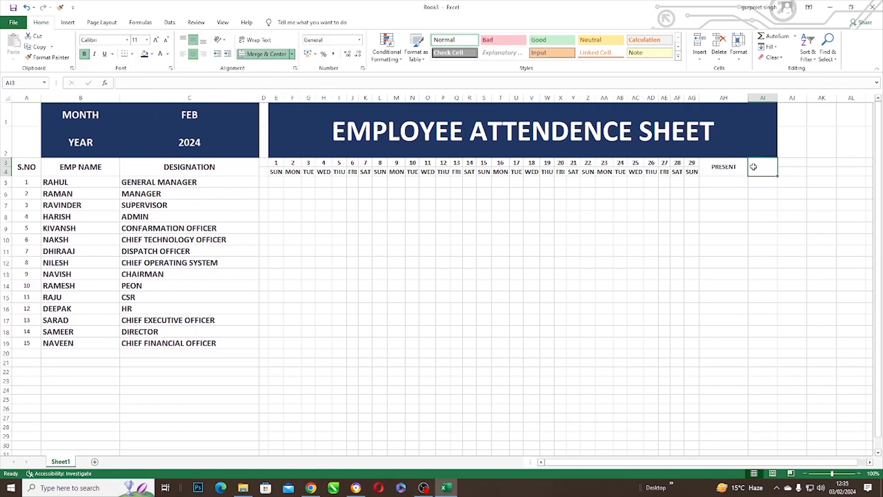
type("ABSENT")
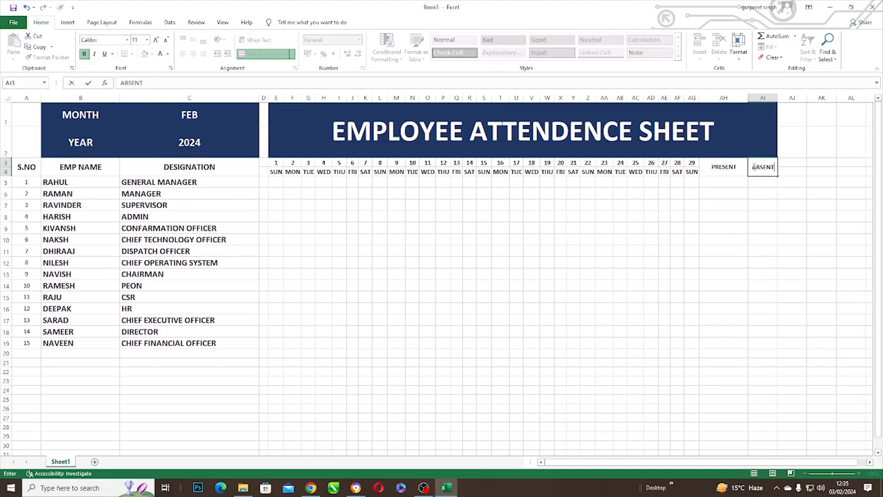
left_click(786, 111)
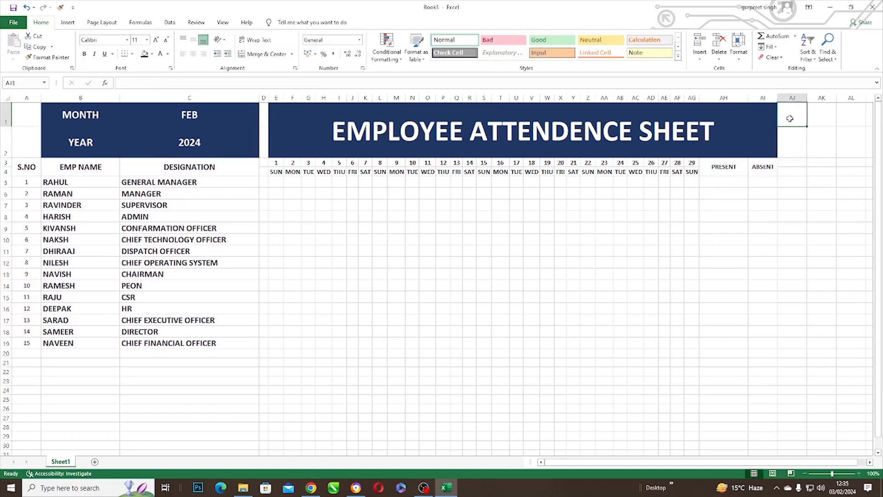
Step: Extend the title banner by giving cells AJ1:AJ2 the same dark blue fill
left_click_drag(790, 118, 789, 140)
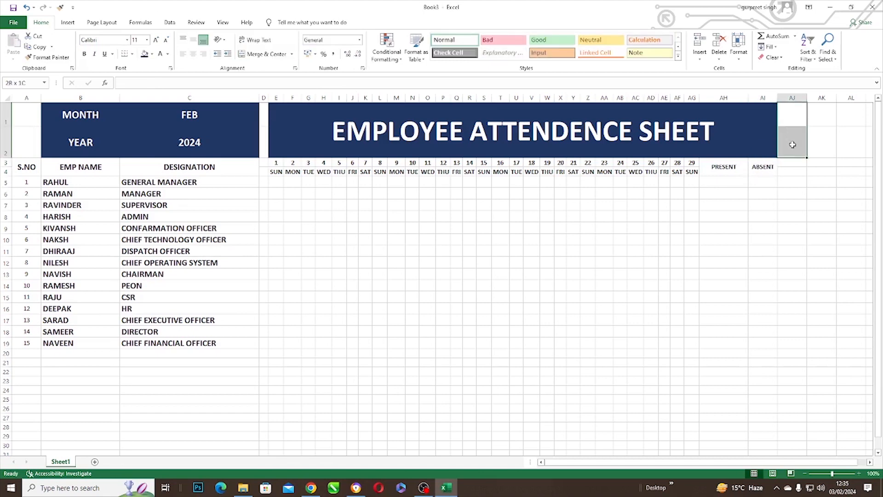
left_click(153, 54)
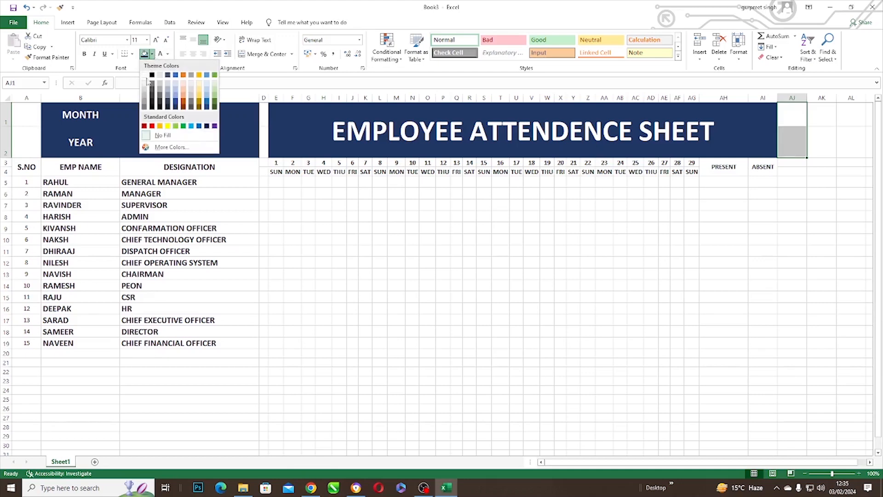
left_click(175, 108)
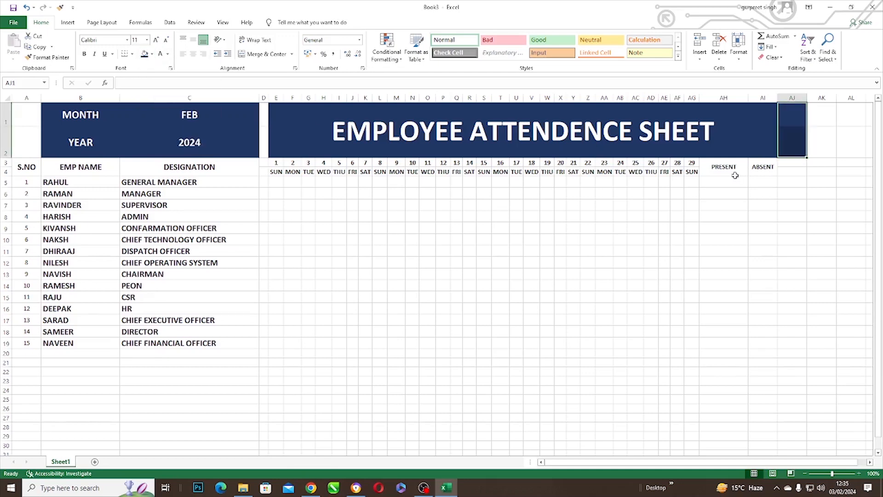
Step: Enter the heading HOLIDAY in cell AJ3
left_click(785, 166)
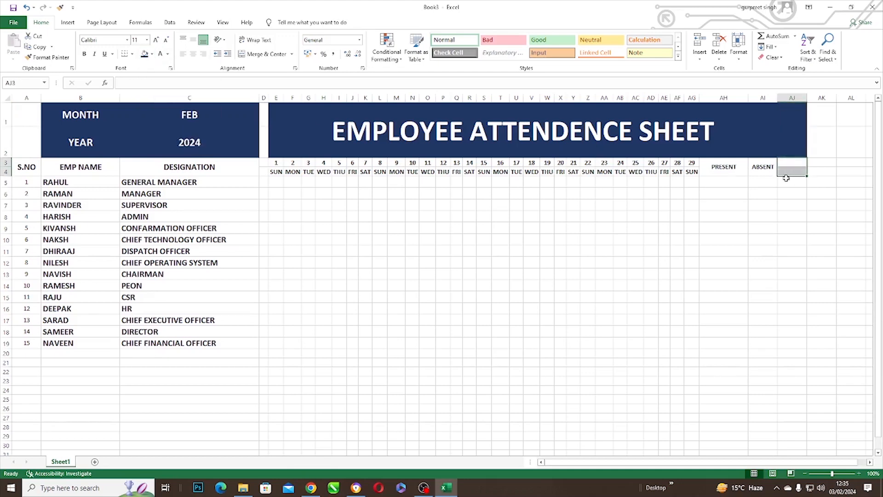
type("HOLIDAY")
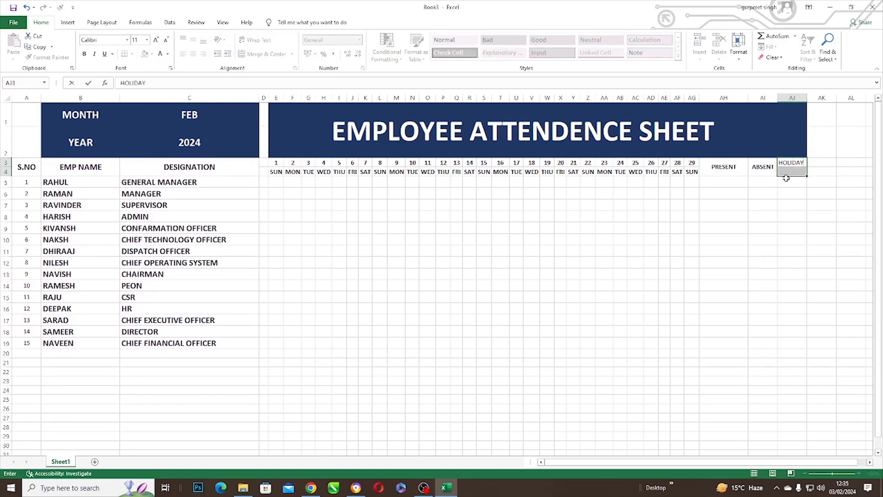
left_click(825, 166)
Step: Merge and center AJ3:AJ4, and make the HOLIDAY heading bold and vertically middle-aligned
left_click(788, 164)
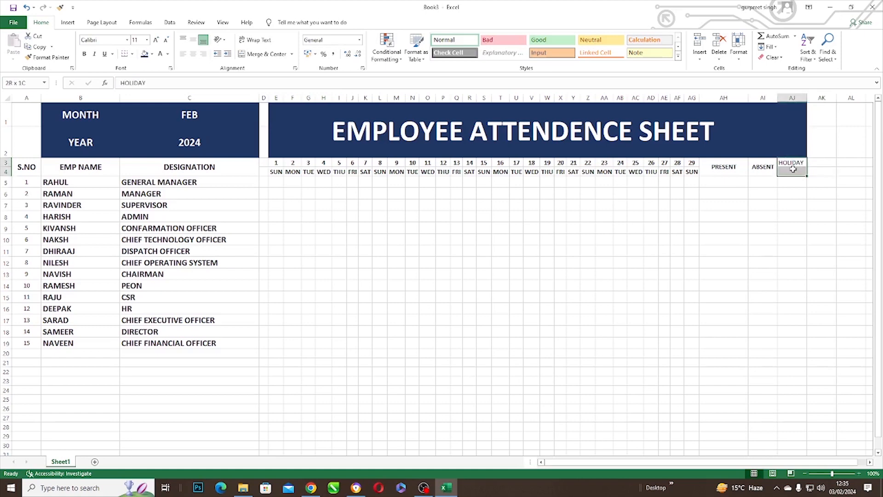
left_click(292, 54)
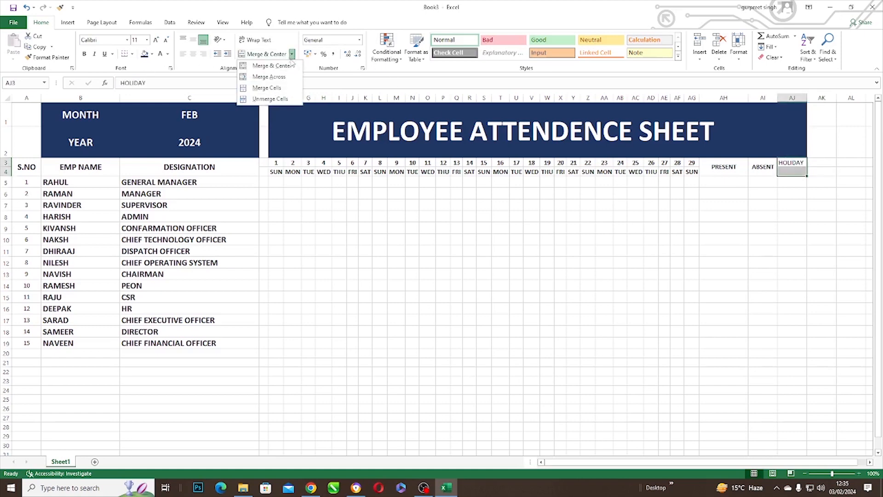
left_click(276, 76)
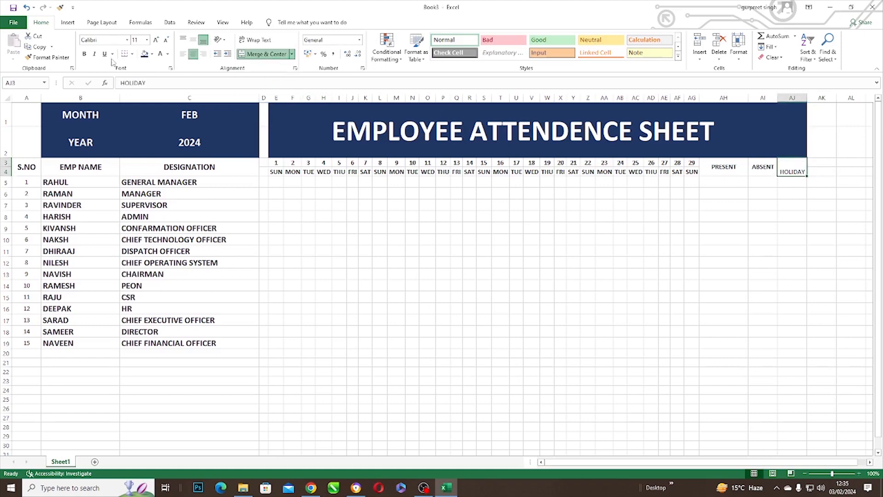
left_click(84, 54)
left_click(193, 39)
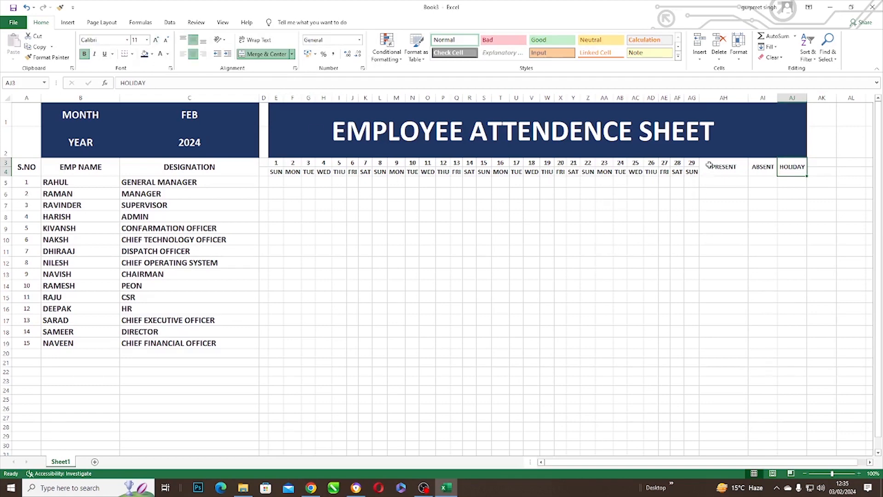
Step: Set the font size of the PRESENT, ABSENT and HOLIDAY headings to 14
left_click(730, 171)
left_click_drag(730, 170, 792, 171)
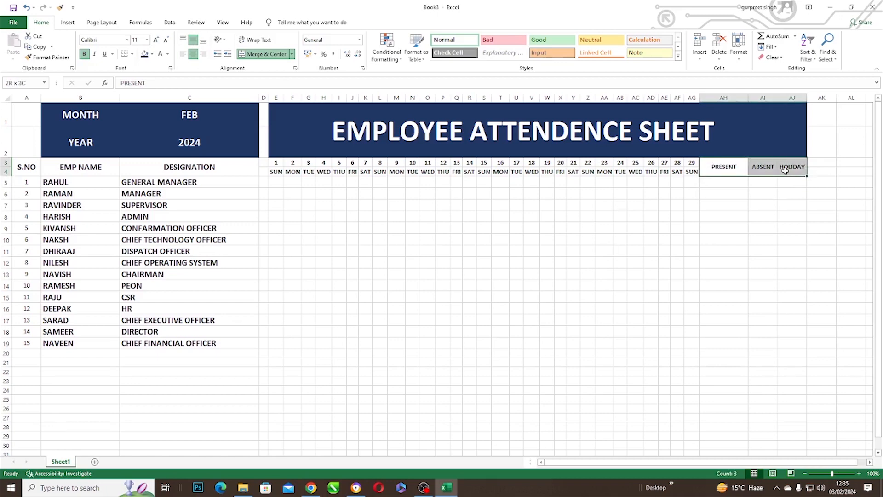
left_click(147, 39)
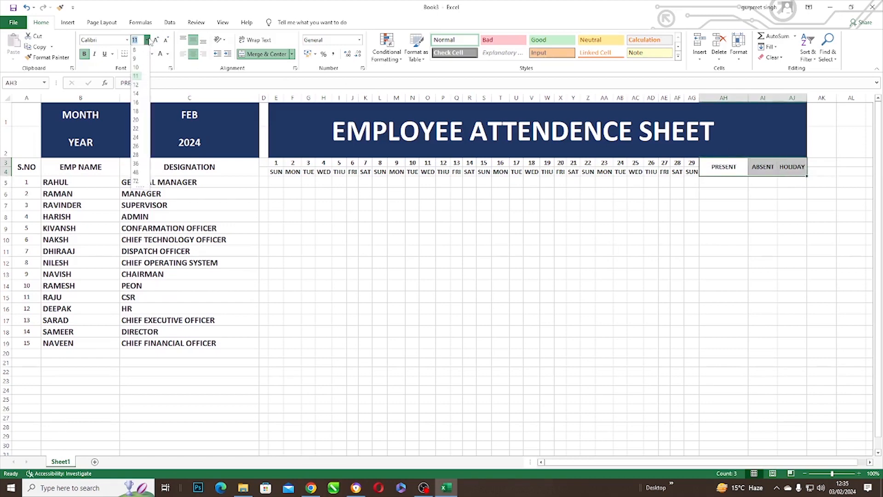
left_click(137, 93)
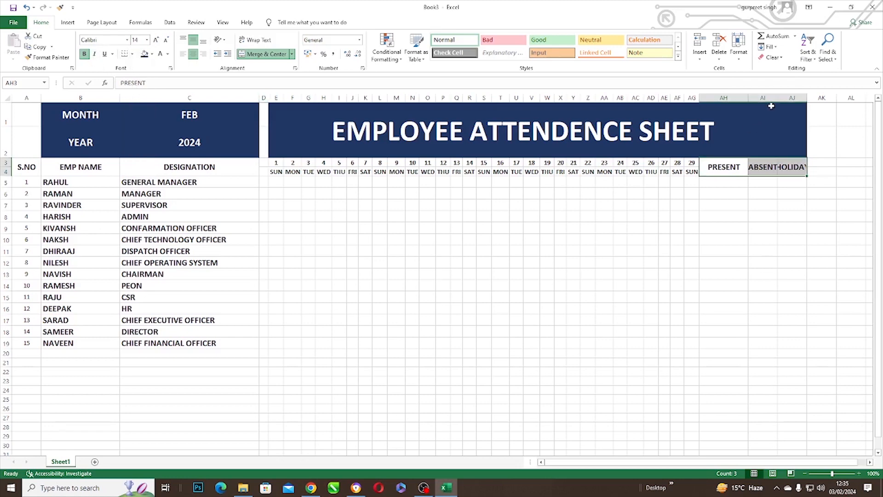
Step: Widen columns AI and AJ to fit the ABSENT and HOLIDAY headings, and fill the PRESENT heading with green
left_click_drag(777, 95, 852, 98)
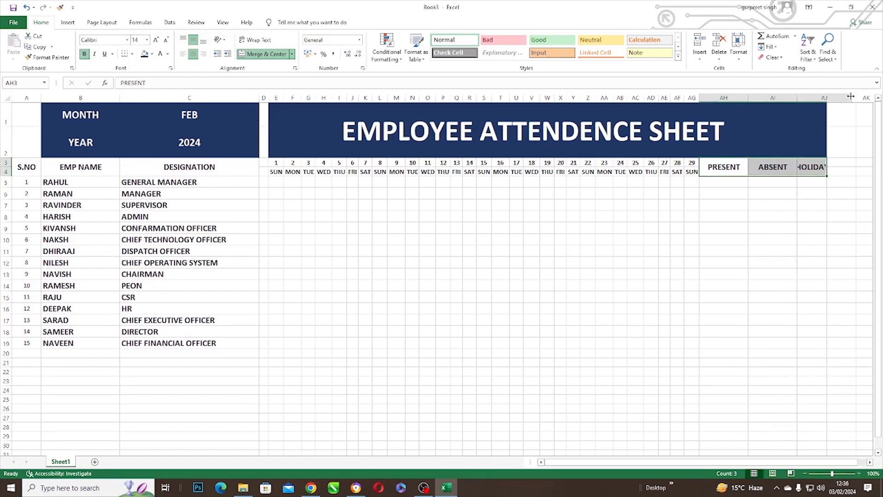
left_click(716, 170)
left_click(152, 54)
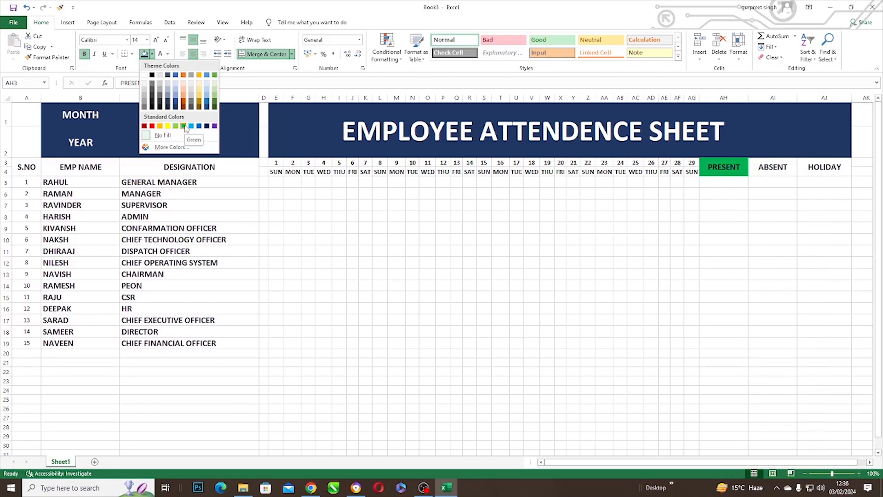
left_click(184, 126)
Step: Fill the ABSENT heading with red and the HOLIDAY heading with light blue
left_click(776, 169)
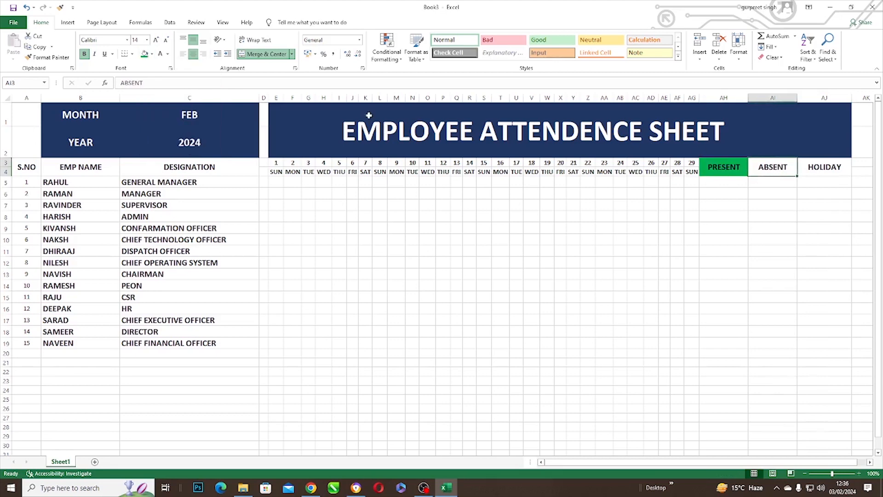
left_click(152, 55)
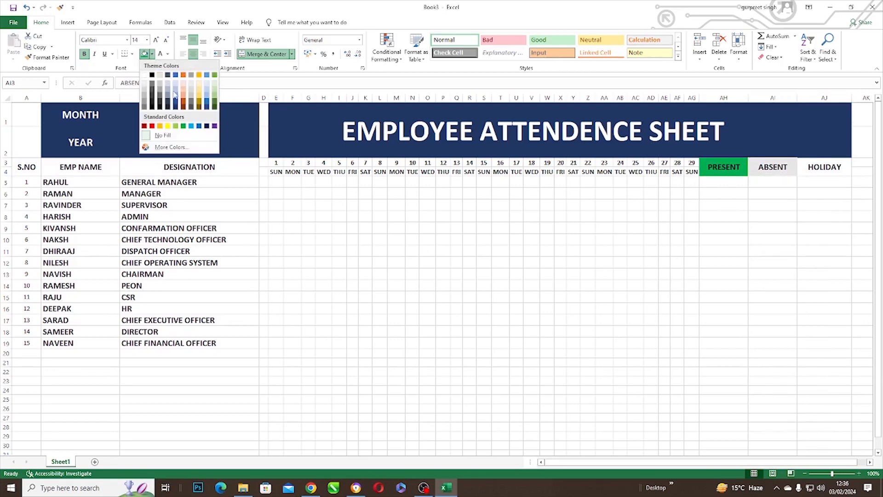
left_click(153, 126)
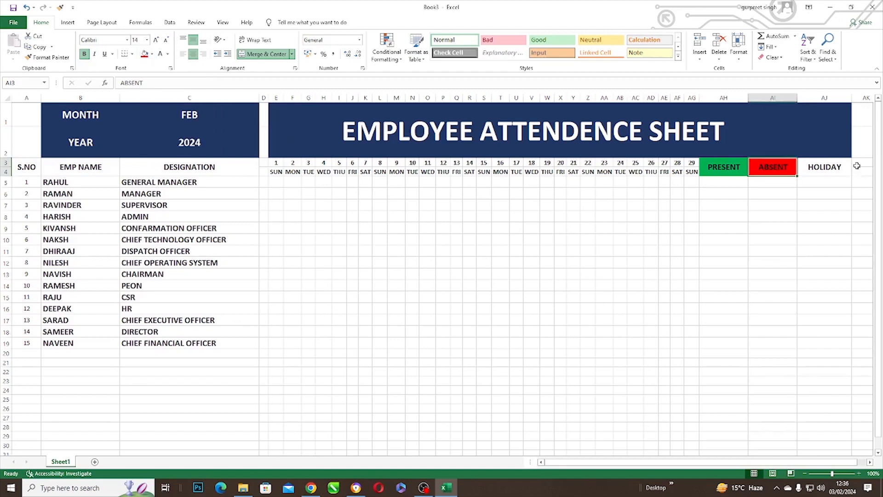
left_click(823, 163)
left_click(152, 54)
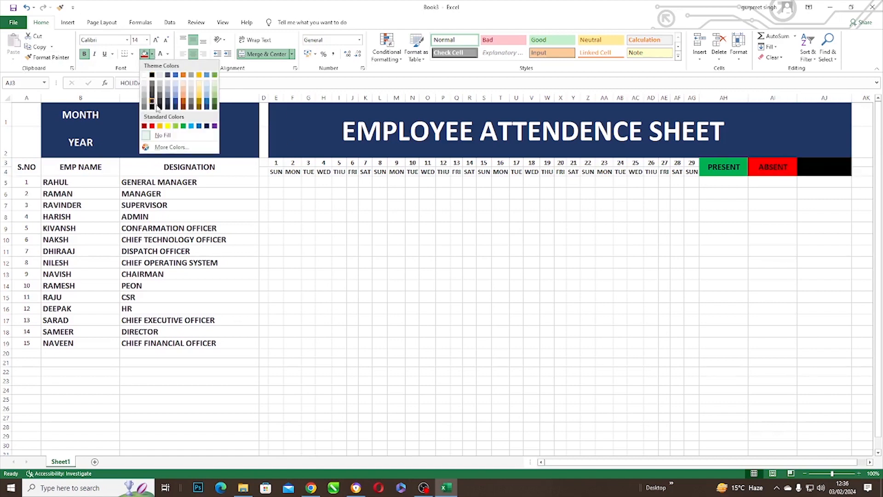
left_click(192, 126)
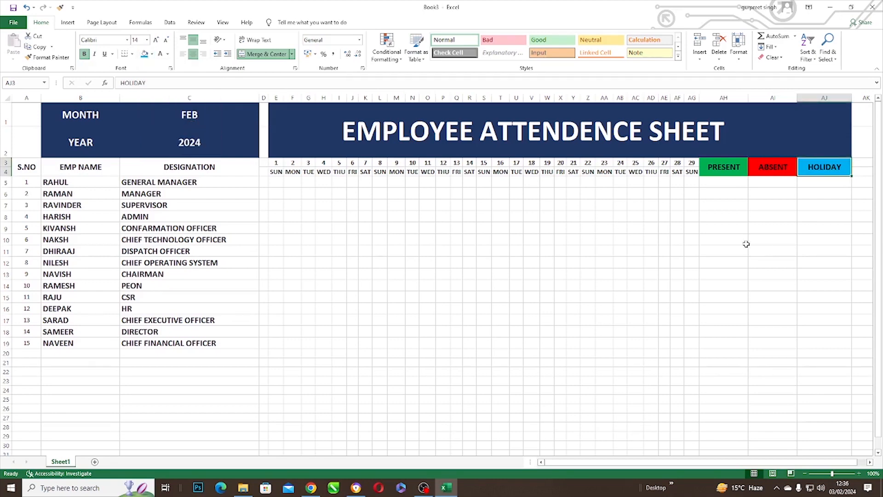
Step: Enter H in cell E5 for the first Sunday and fill it down to E16
left_click(276, 182)
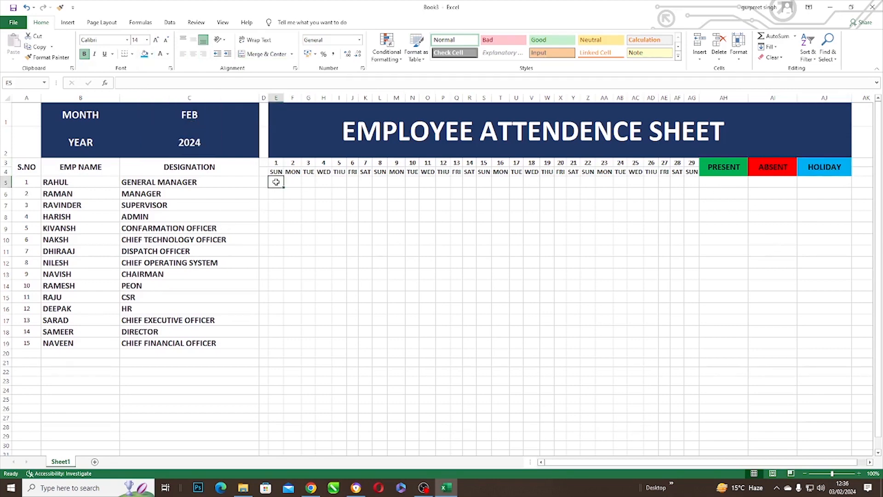
type("H")
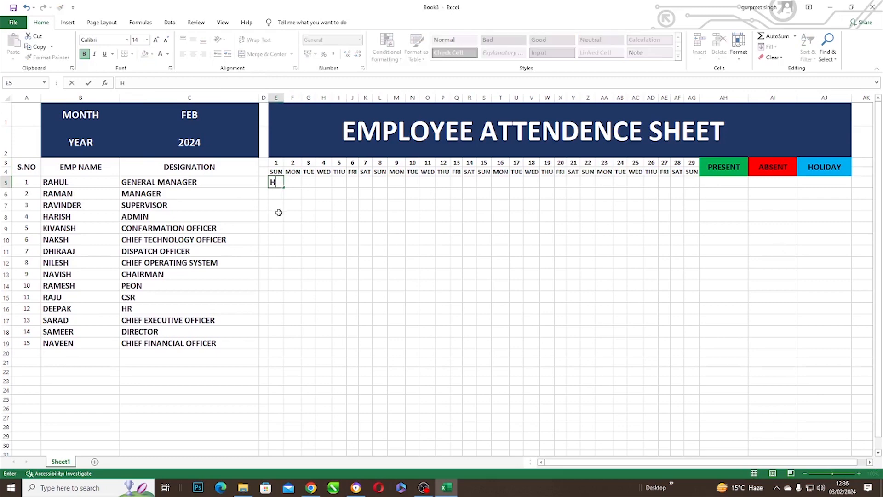
left_click(275, 183)
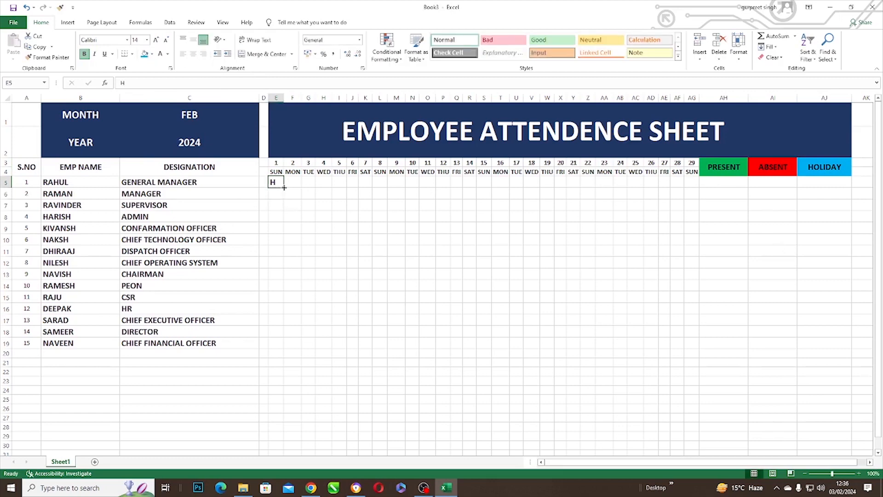
left_click_drag(284, 188, 293, 320)
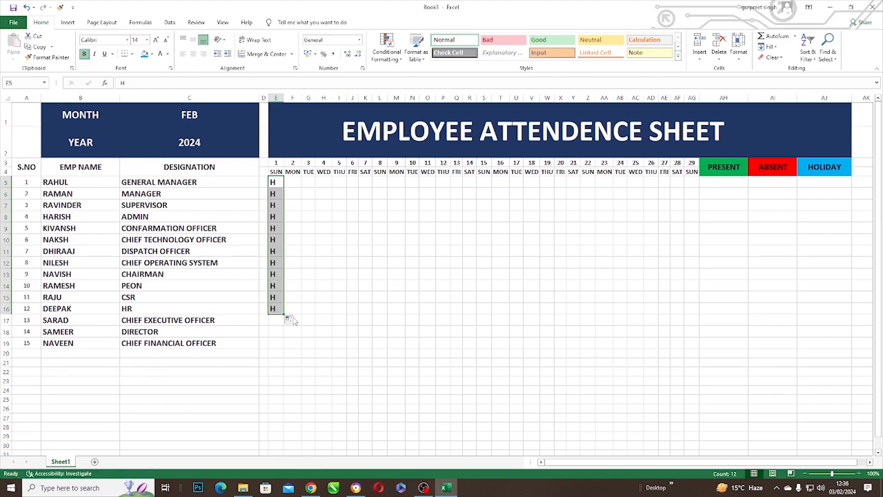
left_click(289, 320)
left_click(309, 363)
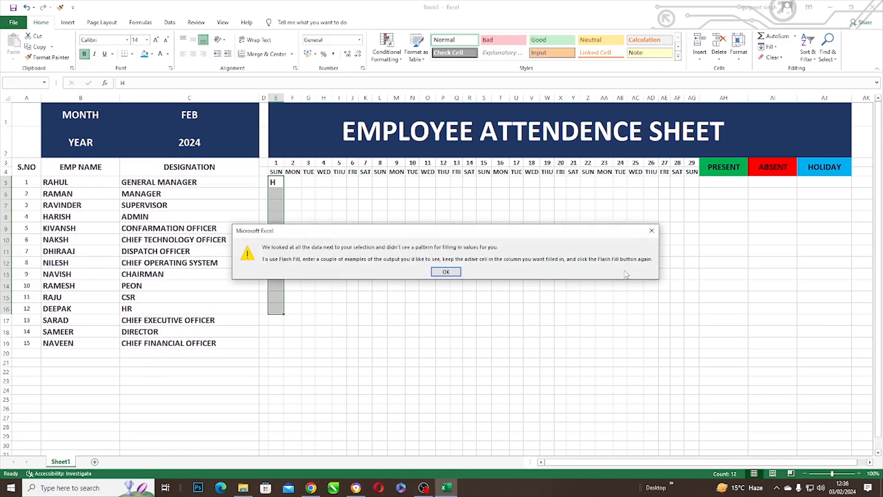
left_click(652, 230)
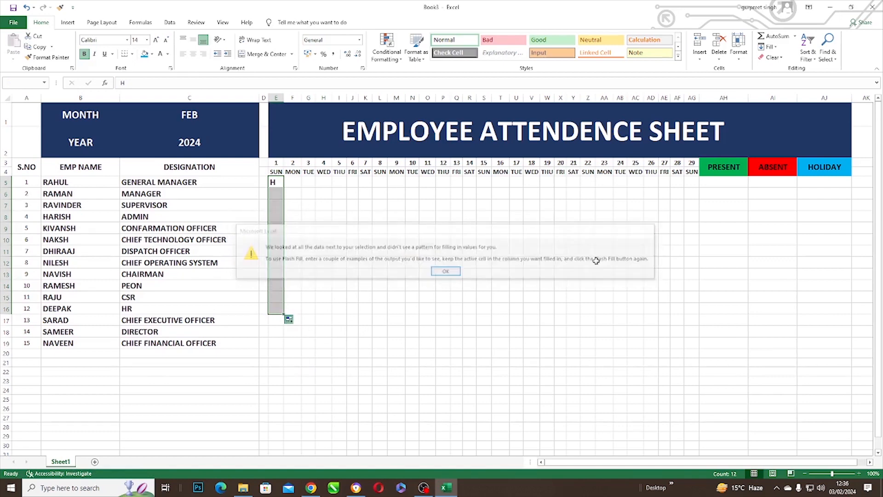
Step: Extend the H entries down to E19 and fill the first SUN weekday cell, E4, with red
left_click(276, 311)
left_click_drag(283, 316, 286, 348)
left_click(273, 172)
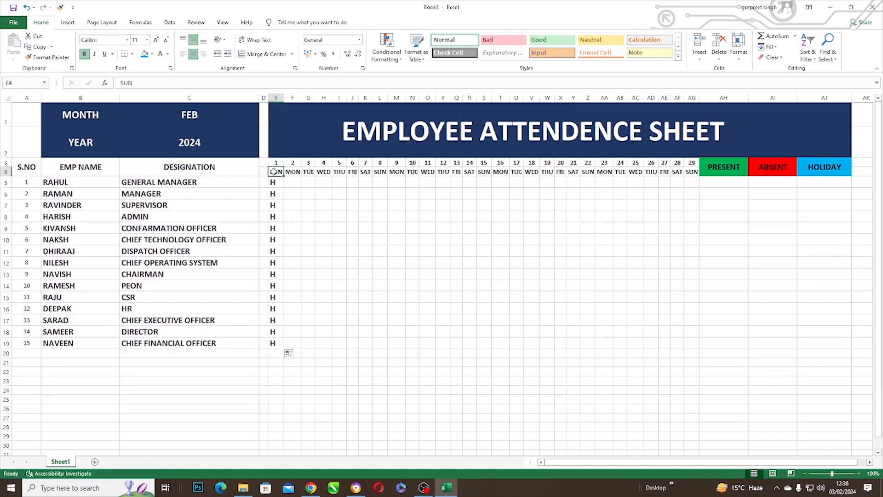
left_click(151, 53)
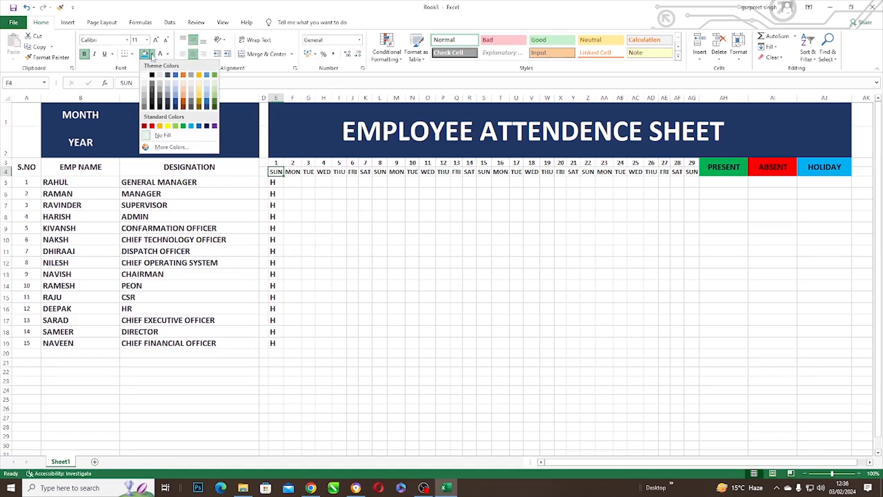
left_click(152, 126)
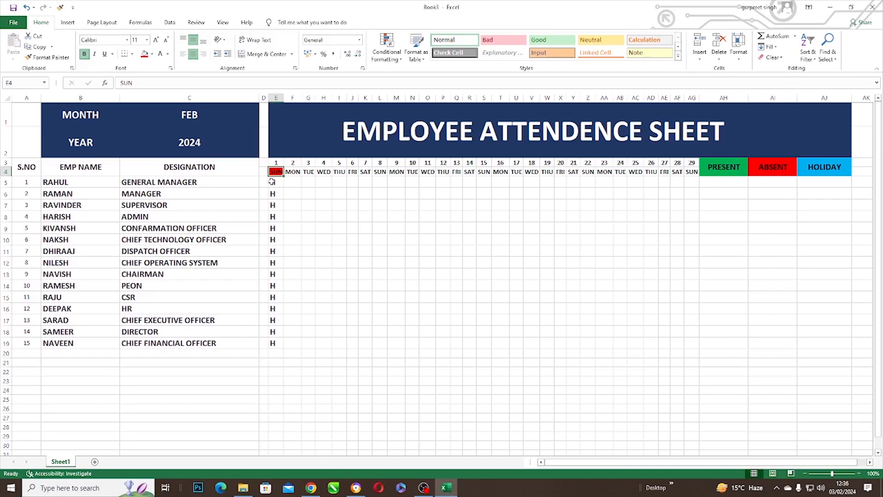
Step: Make the H entries in E5:E19 red text and center them horizontally
left_click_drag(272, 181, 274, 343)
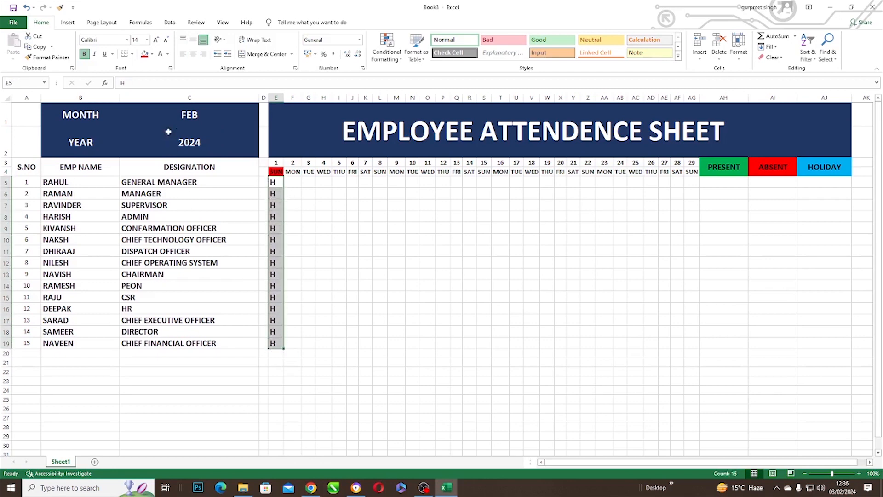
left_click(153, 55)
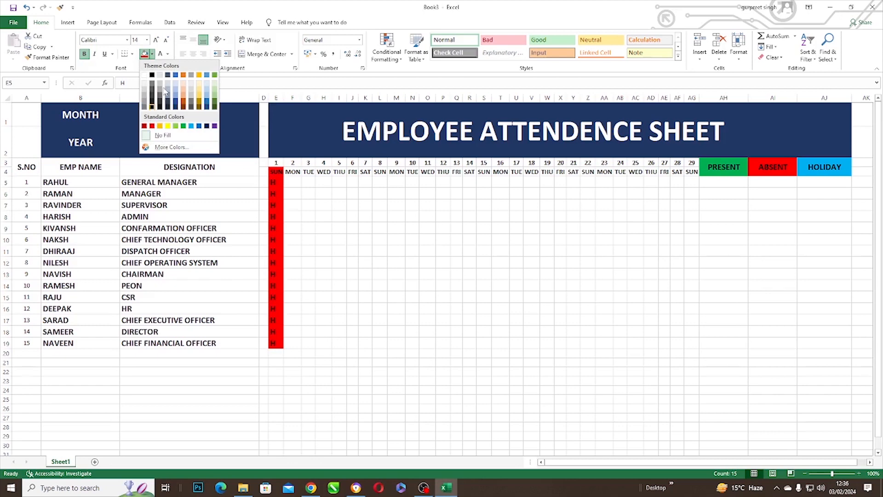
left_click(169, 54)
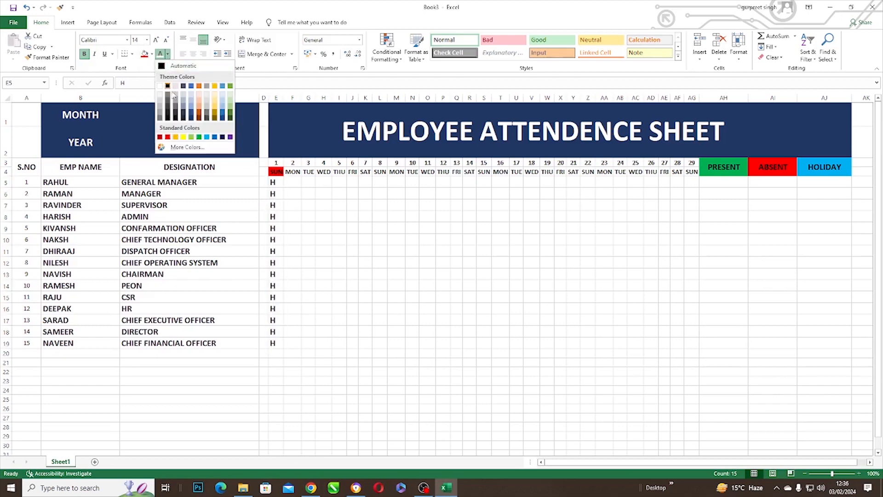
left_click(169, 138)
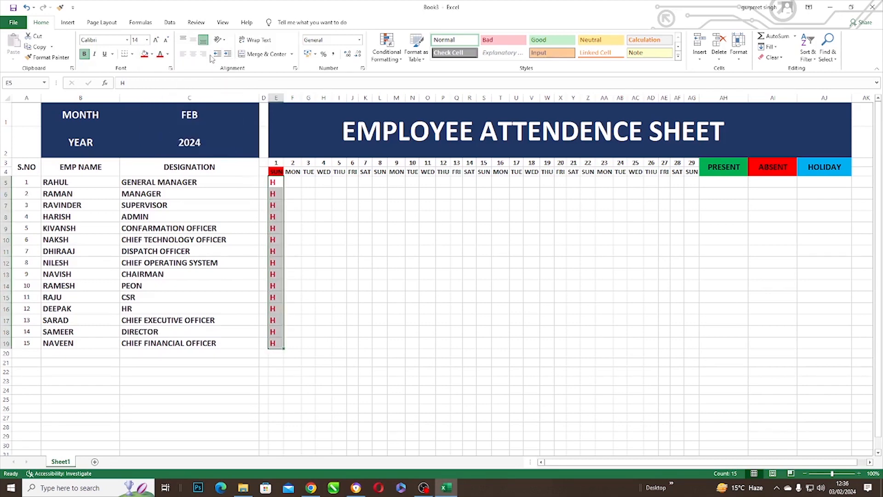
left_click(193, 54)
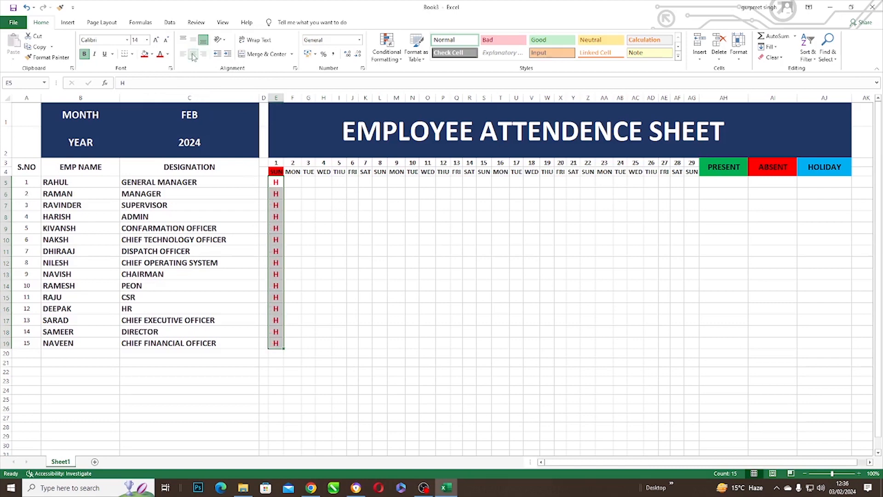
Step: Mark all employees present on day 2 by entering P in F5:F8 and filling it down to F19
left_click(293, 181)
type("P")
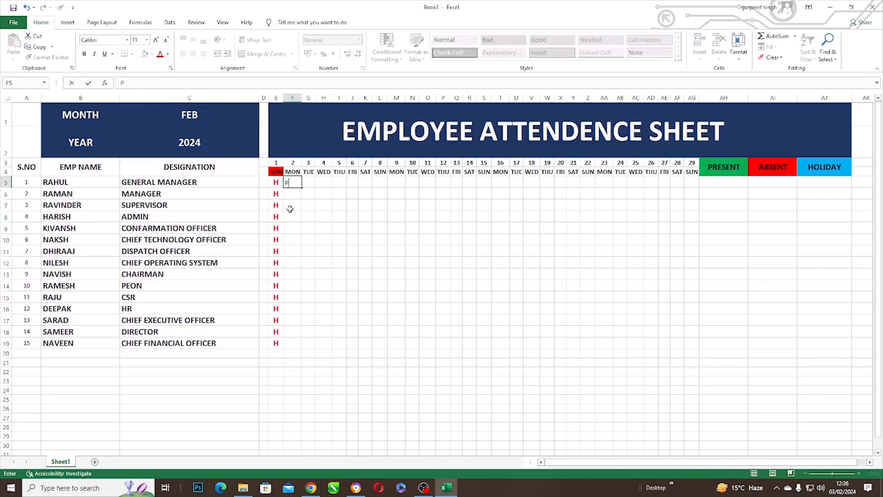
left_click(290, 195)
type("P")
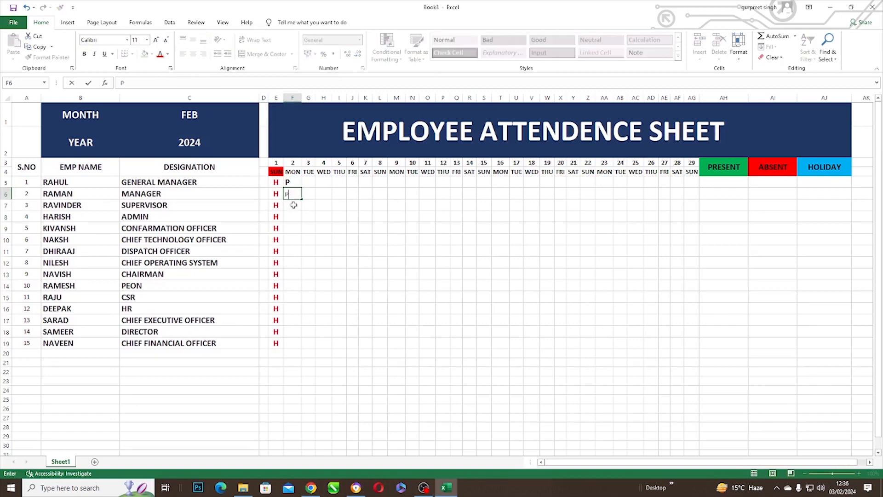
left_click(292, 205)
type("P")
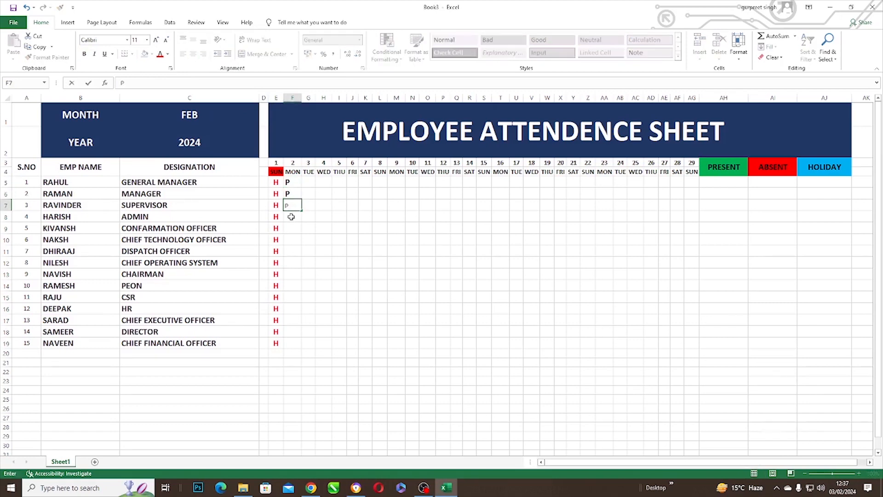
left_click(291, 216)
type("P")
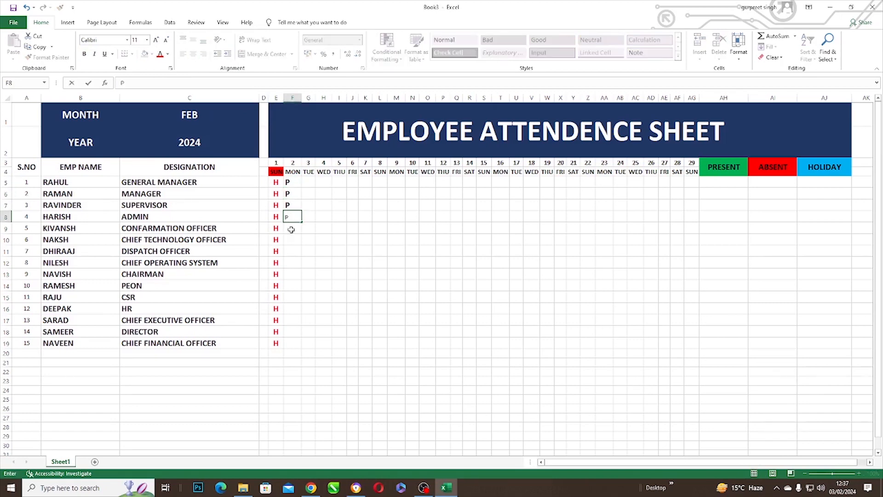
left_click(291, 229)
left_click(290, 215)
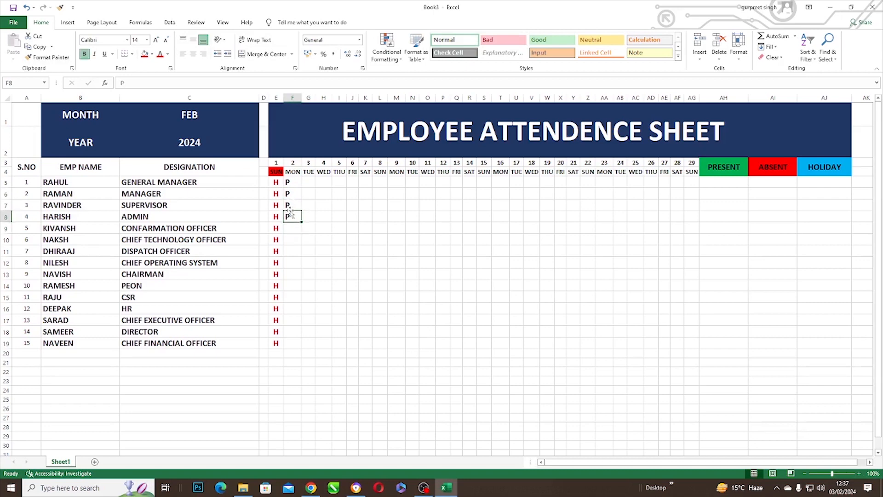
left_click_drag(302, 222, 309, 353)
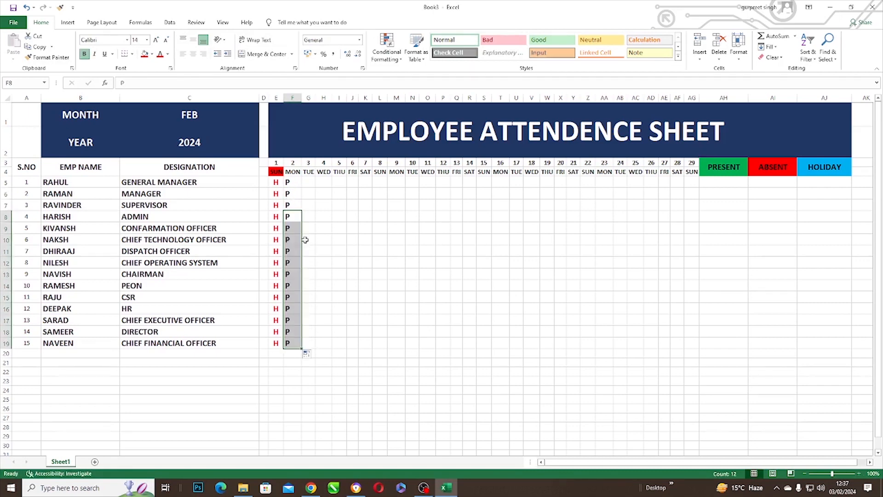
left_click(296, 181)
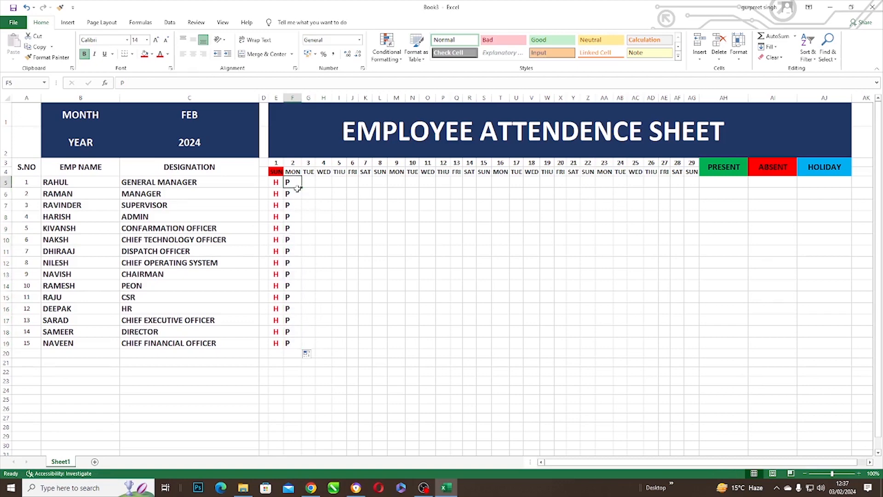
left_click_drag(298, 186, 299, 342)
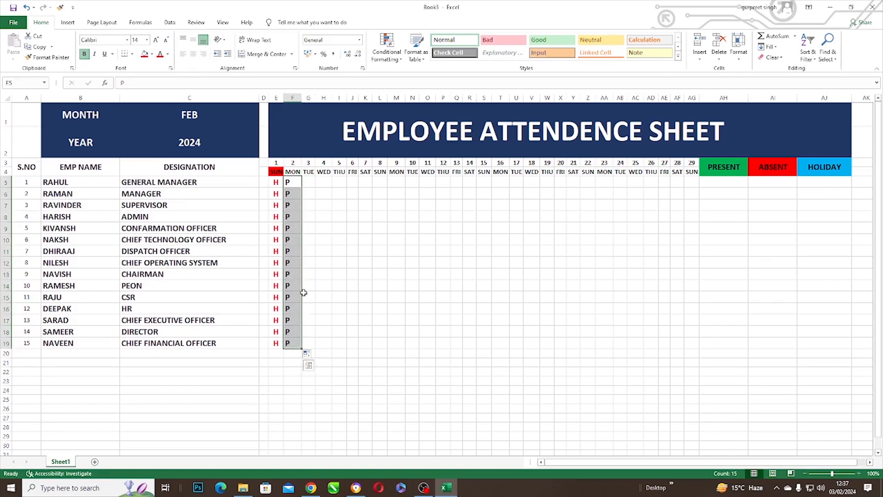
left_click(308, 182)
key("ctrl+d")
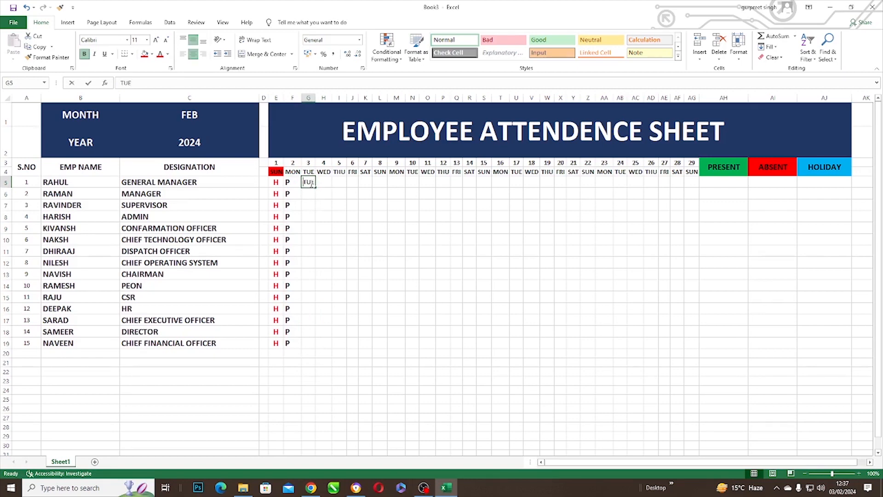
key("BackSpace")
Step: Copy the P entries in F5:F19 and paste them into columns G to K for days 3 to 7
left_click(288, 182)
left_click_drag(301, 188, 310, 350)
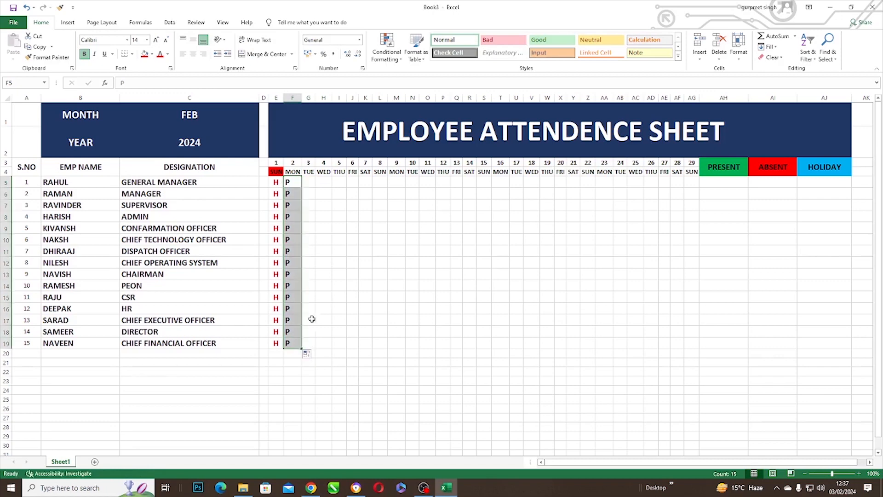
key("ctrl+c")
left_click(307, 183)
key("ctrl+v")
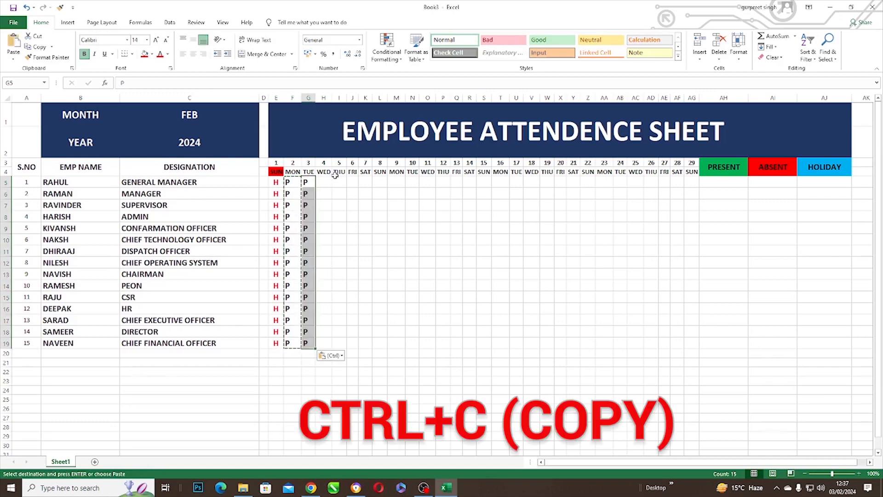
left_click(324, 182)
key("ctrl+v")
left_click(341, 182)
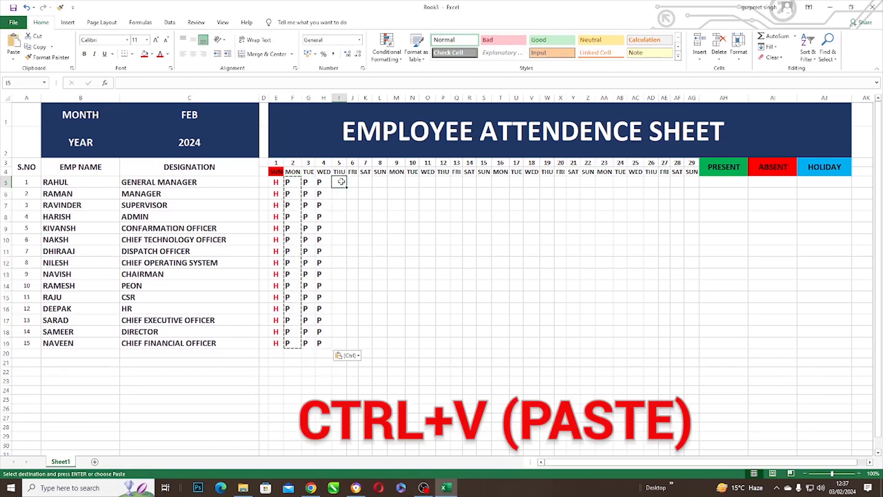
key("ctrl+v")
left_click(354, 183)
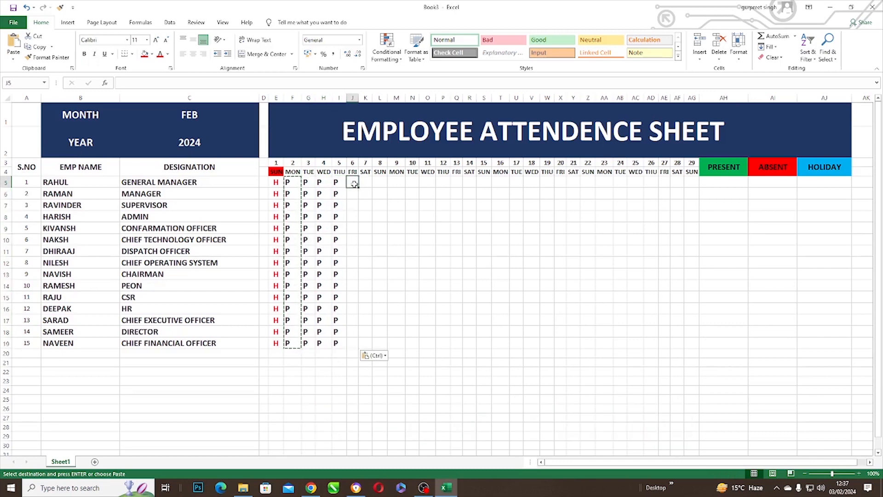
key("ctrl+v")
left_click(367, 183)
key("ctrl+v")
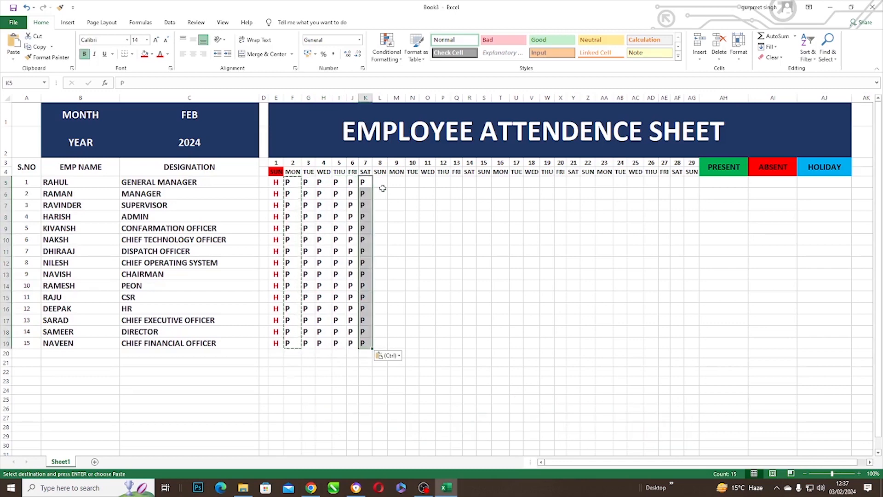
Step: Copy the red SUN column E4:E19 and paste it onto the other Sundays at L4, S4, Z4 and AG4
left_click(277, 182)
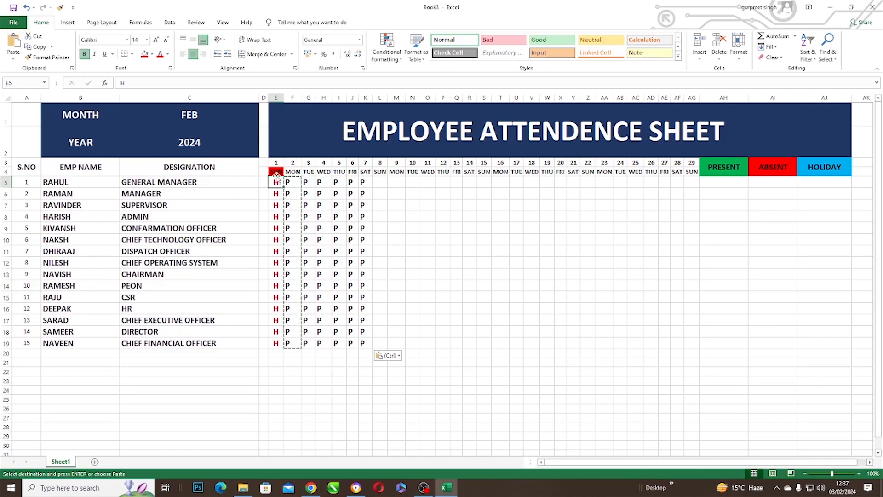
left_click_drag(276, 172, 276, 335)
key("ctrl+c")
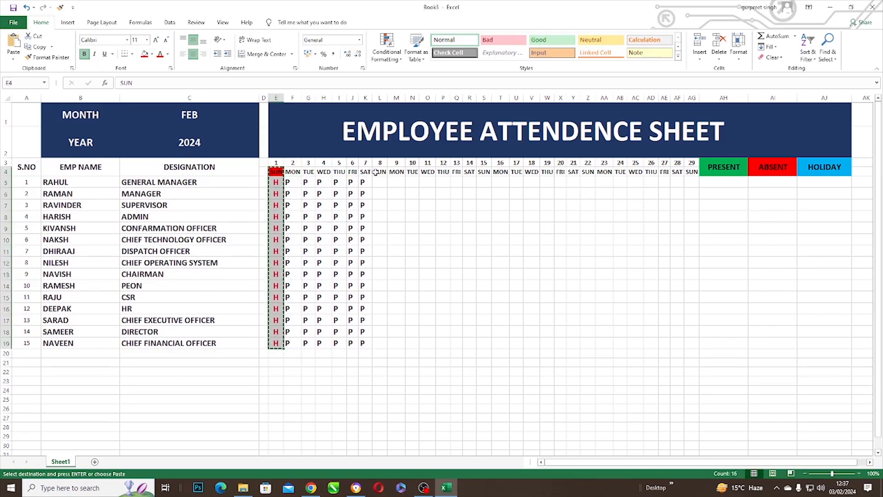
left_click(376, 172)
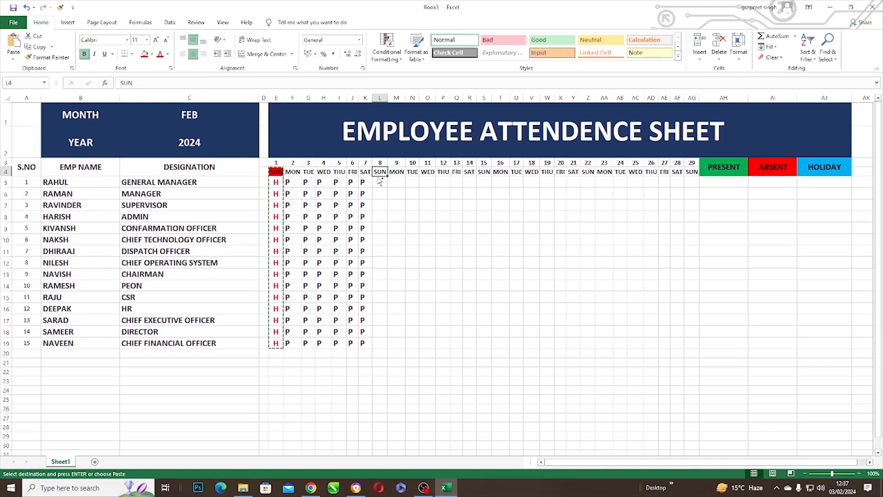
key("ctrl+v")
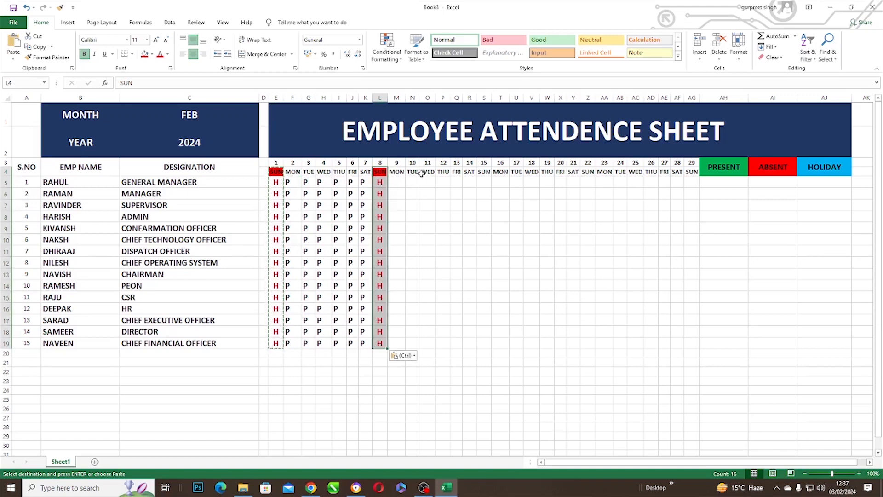
left_click(483, 172)
key("ctrl+v")
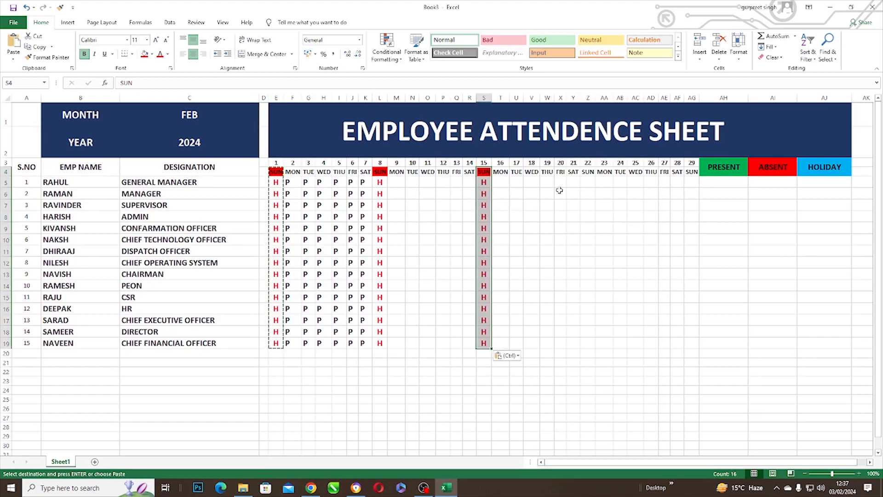
left_click(588, 172)
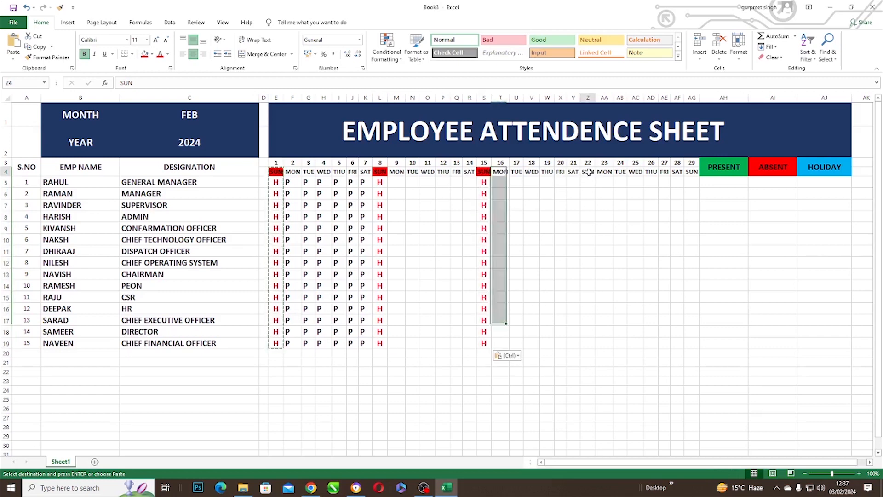
key("ctrl+v")
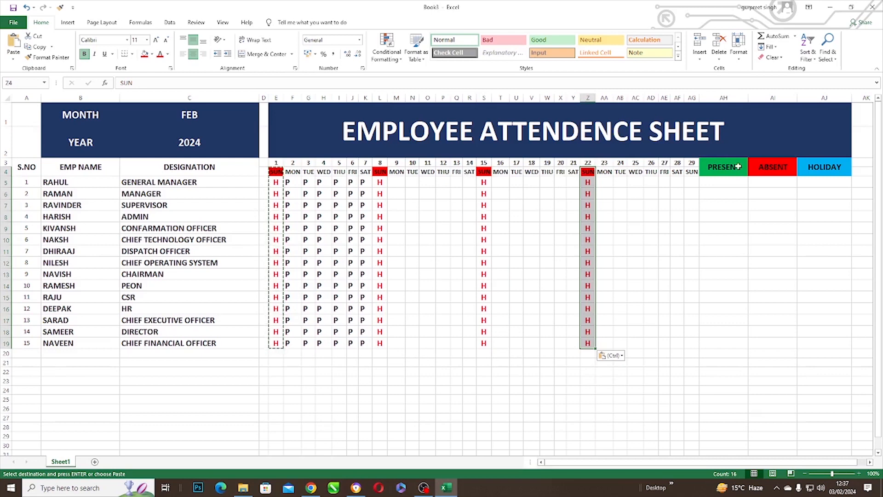
left_click(692, 172)
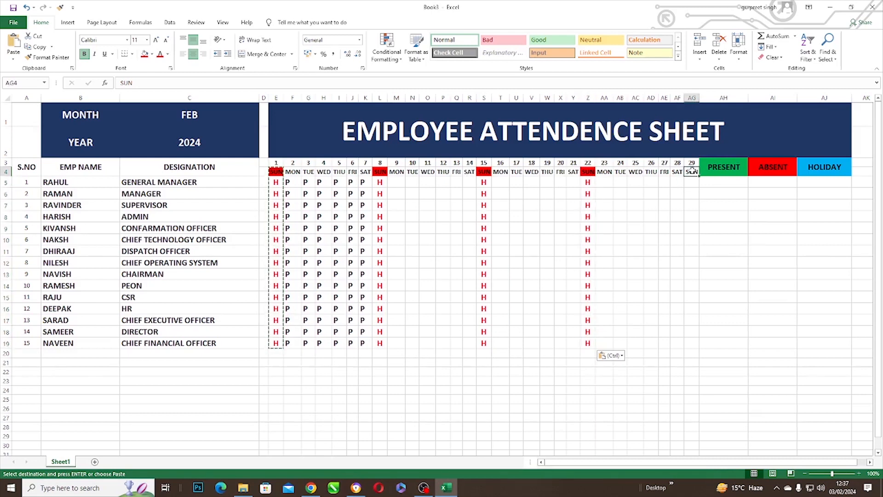
key("ctrl+v")
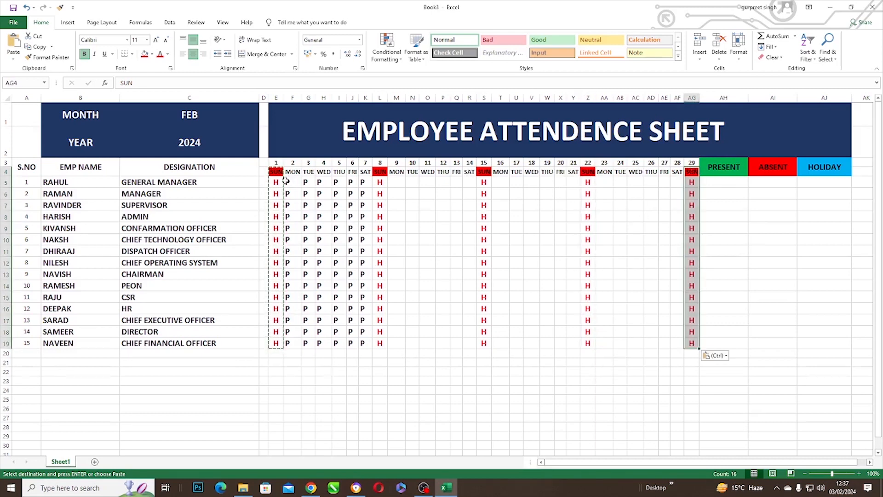
Step: Copy the P entries in F5:J19 and paste them into M5:Q19 for days 9 to 13
left_click_drag(289, 182, 360, 344)
key("ctrl+c")
left_click(394, 181)
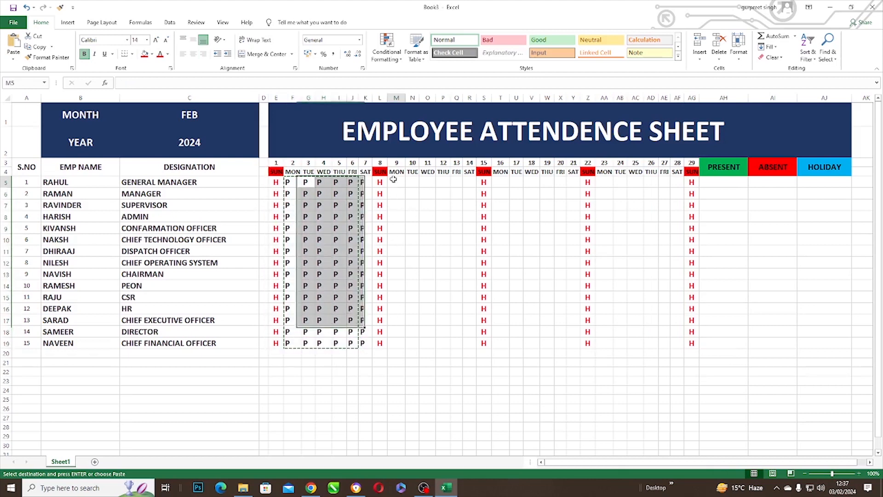
key("ctrl+v")
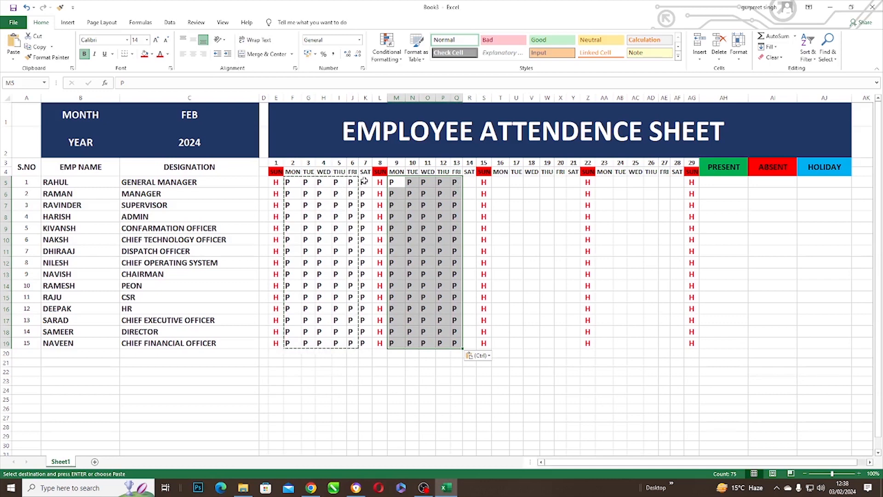
Step: Copy the Saturday P entries in K5:K19 and paste them into R5:R19 for day 14
left_click(469, 182)
left_click_drag(362, 182, 363, 343)
key("ctrl+c")
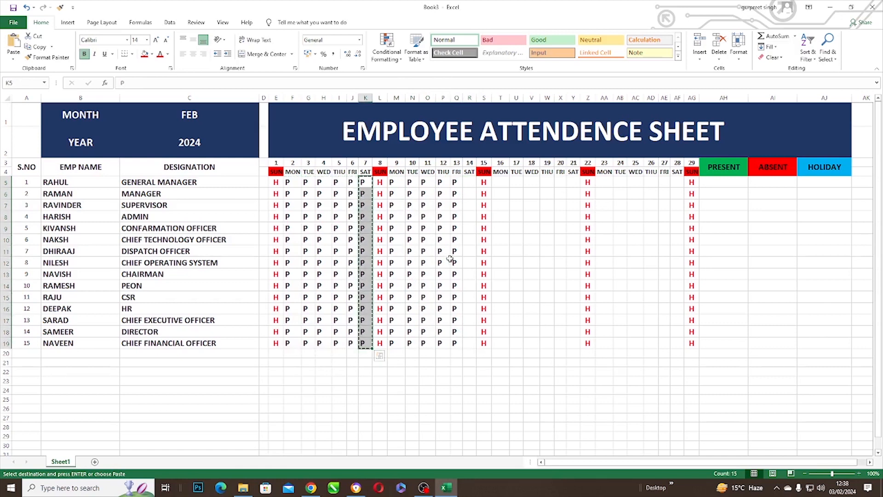
left_click(468, 184)
key("ctrl+v")
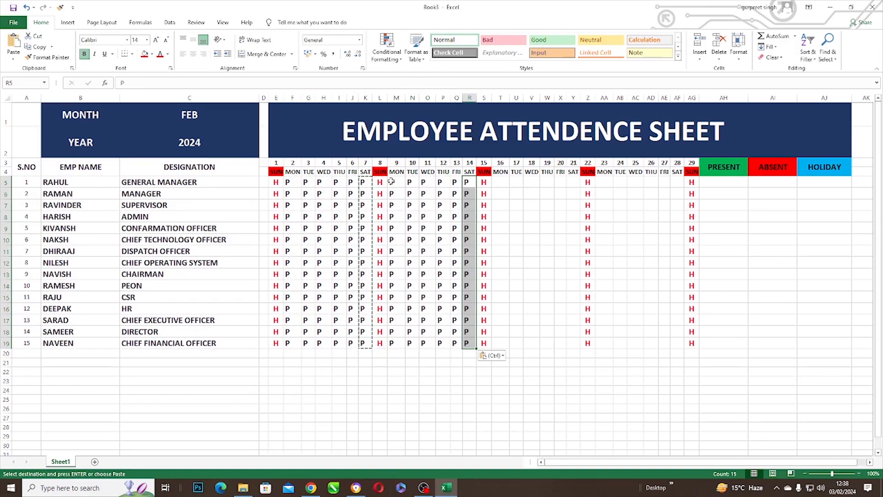
Step: Copy the full week of P entries in M5:R19 and paste it at T5 and AA5 for days 16–21 and 23–28
left_click_drag(391, 181, 469, 337)
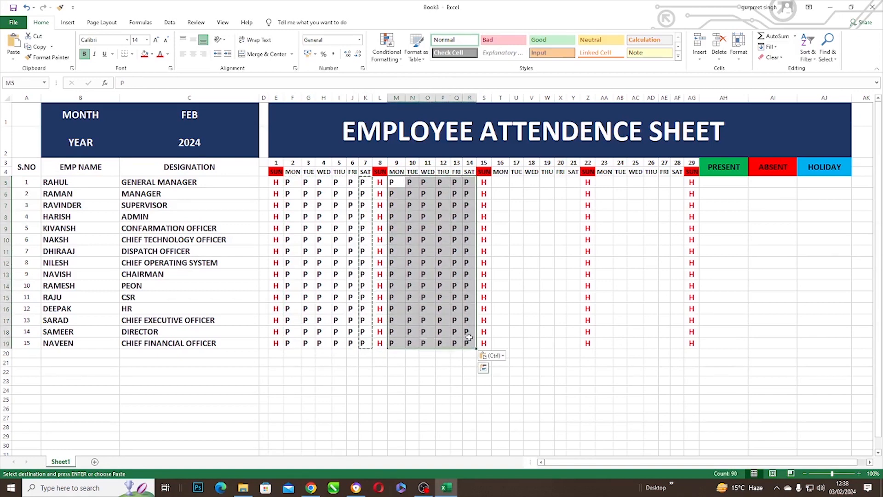
key("ctrl+c")
left_click(501, 182)
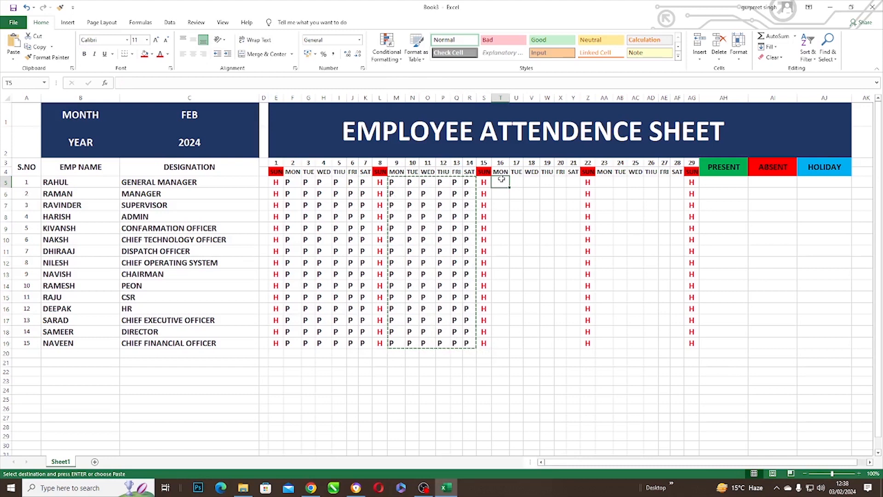
key("ctrl+v")
left_click(601, 182)
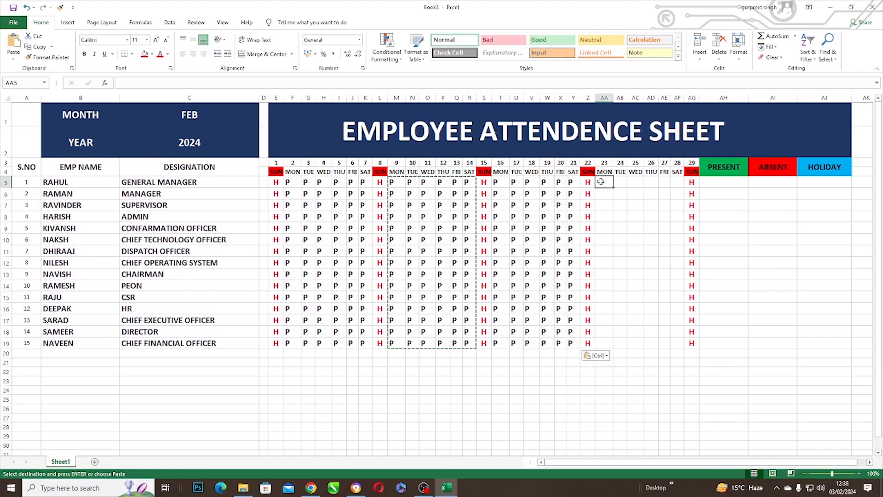
key("ctrl+v")
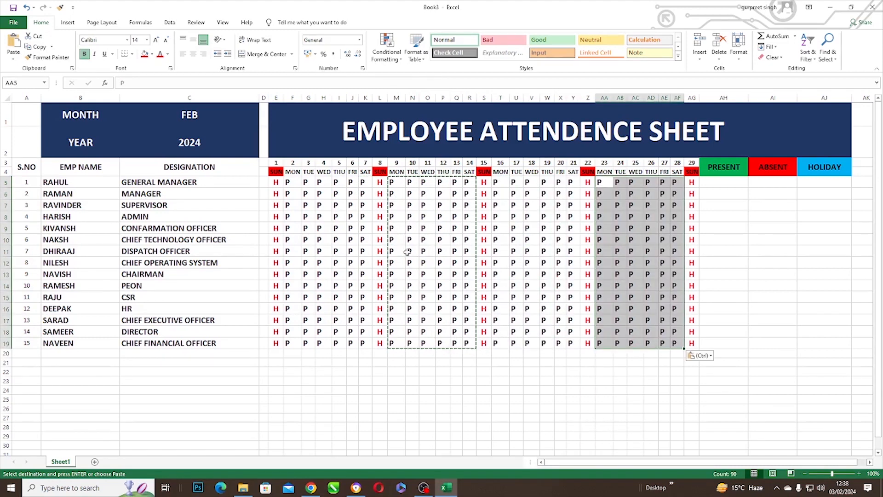
Step: Clear the copy selection and mark absences by entering A in cells O11, H12, H8 and F7
left_click(423, 252)
key("Escape")
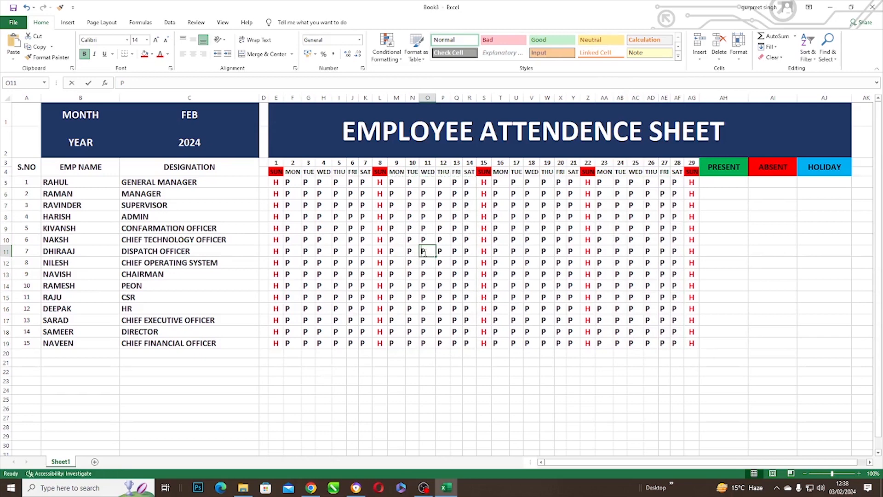
type("A")
left_click(324, 263)
type("A")
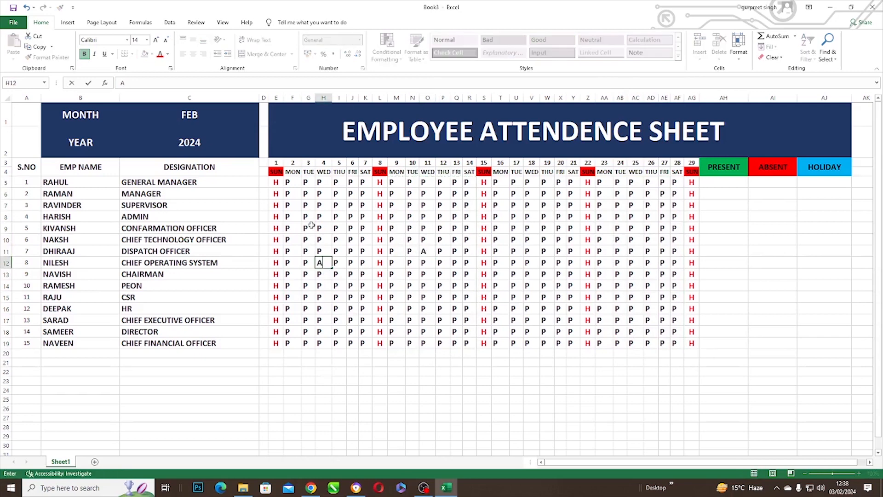
left_click(320, 217)
type("A")
left_click(295, 208)
type("A")
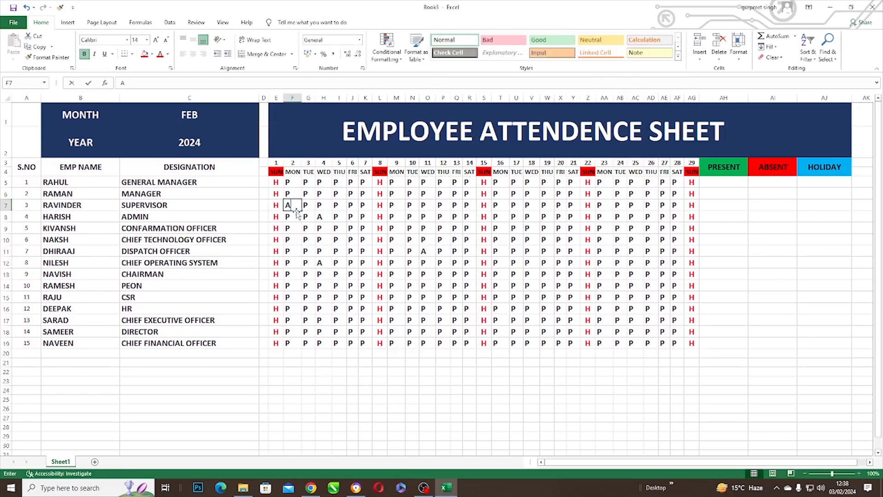
Step: Mark further first-week absences by entering A in cells K5, F17, H17, I17 and I19
left_click(363, 183)
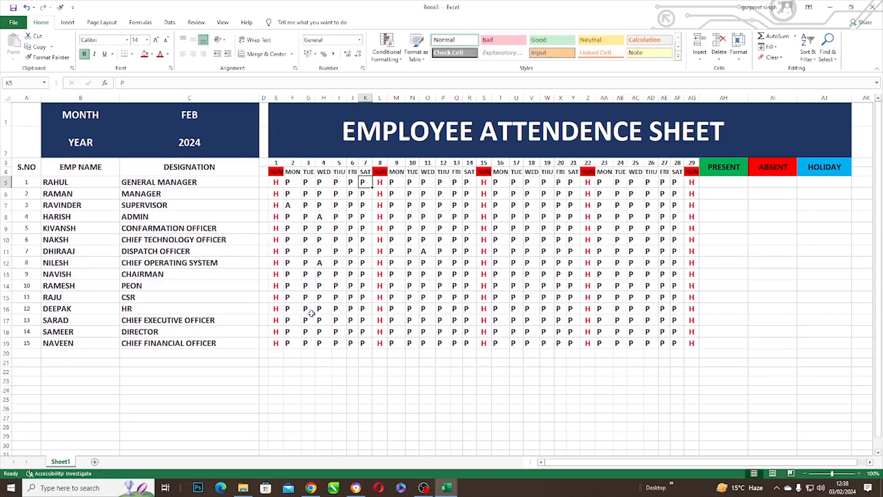
type("A")
left_click(289, 320)
type("A")
left_click(321, 321)
type("A")
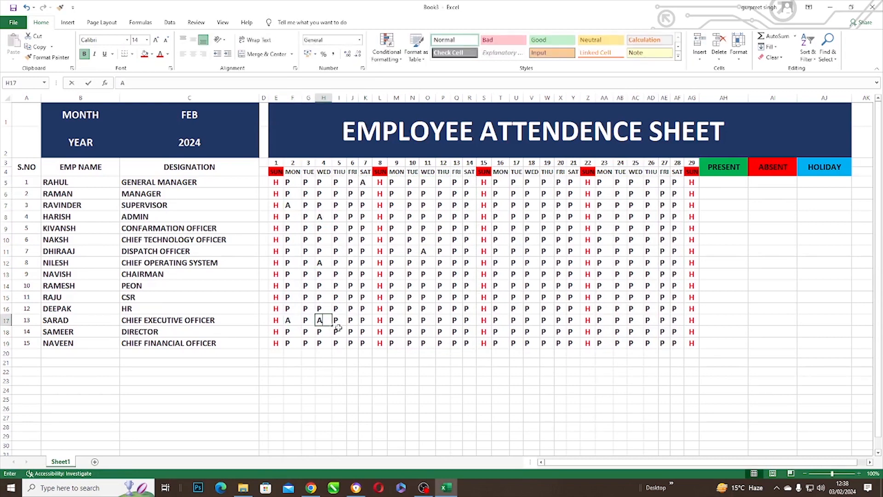
left_click(339, 322)
type("A")
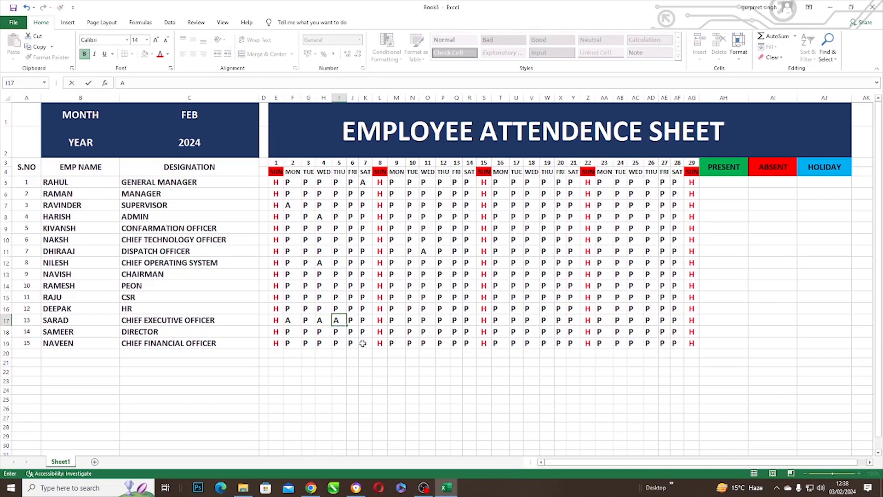
left_click(334, 342)
type("A")
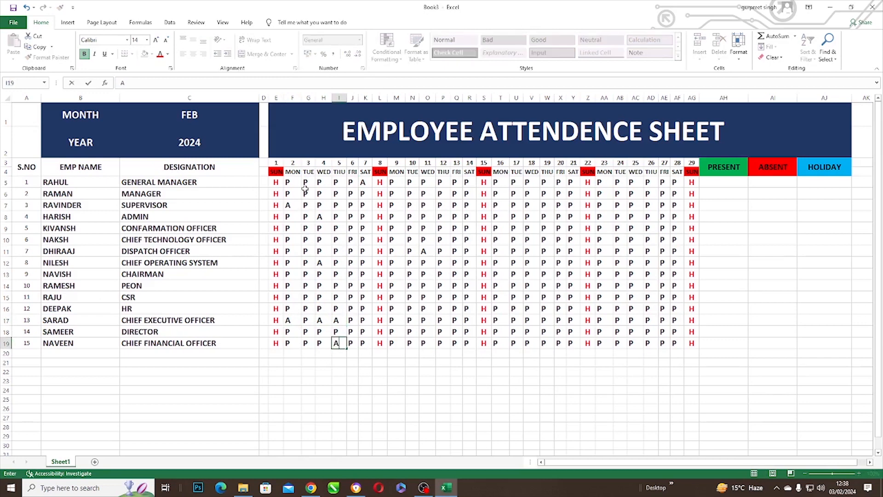
Step: Mark absences in the second and third weeks by entering A in cells Q9, Q6, N18 and X9
left_click(440, 273)
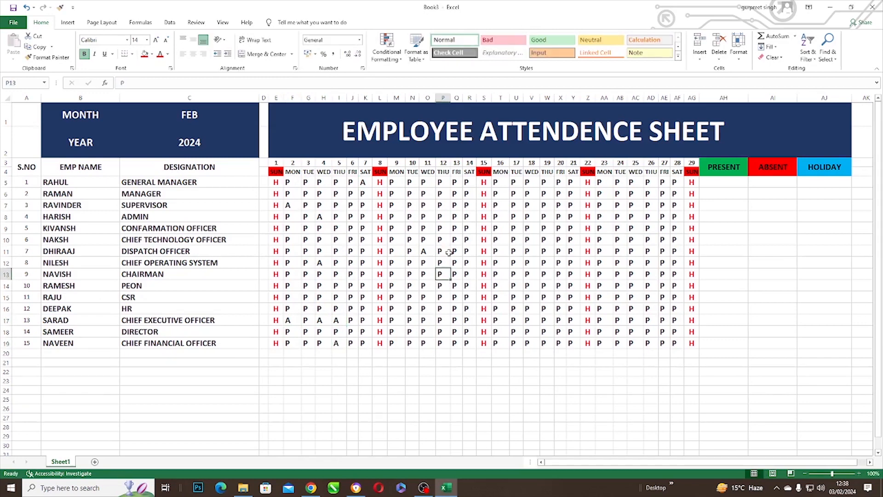
left_click(454, 229)
type("A")
left_click(454, 193)
type("A")
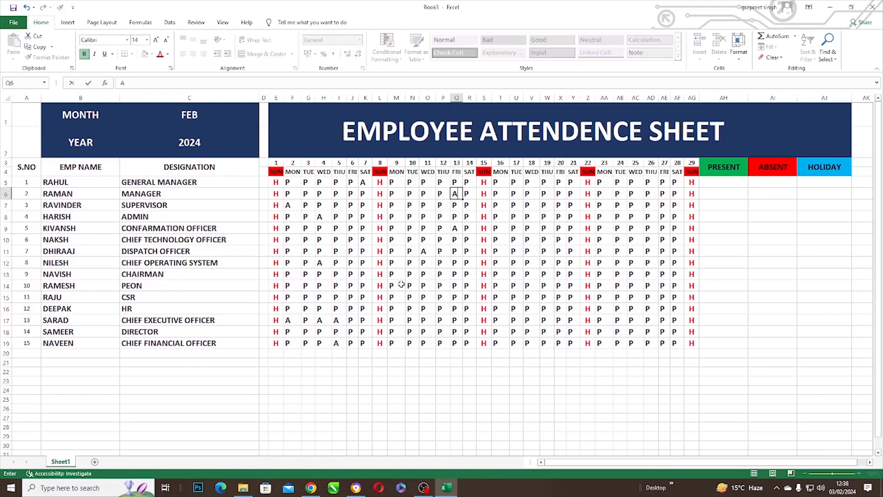
left_click(411, 328)
type("A")
left_click(560, 230)
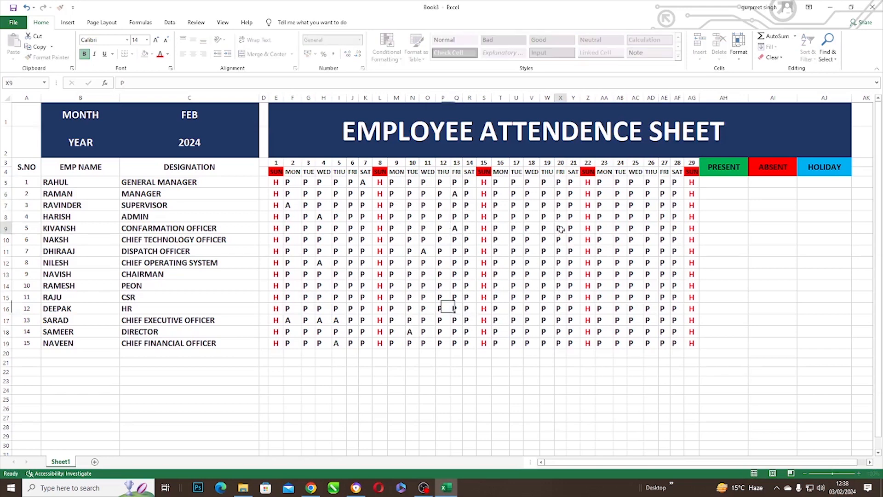
type("A")
Step: Mark the remaining absences by entering A in cells W9, AD7, AF18 and AB19
left_click(512, 320)
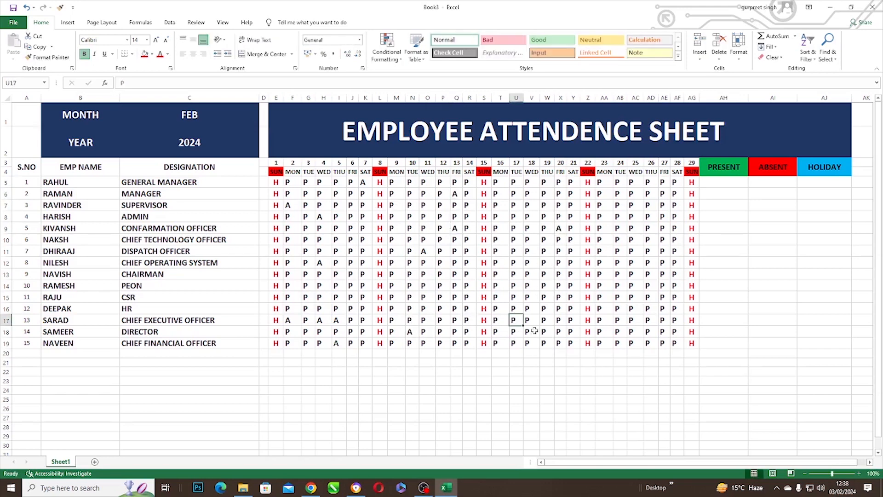
left_click(547, 229)
type("A")
left_click(648, 205)
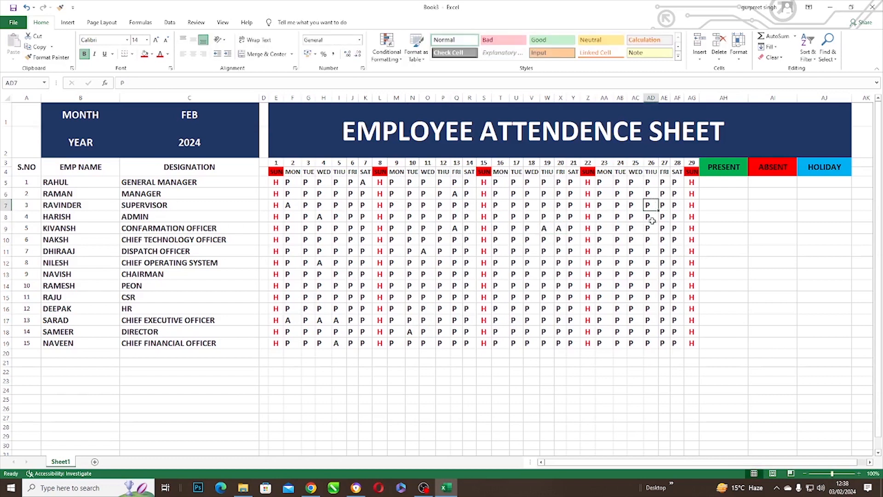
type("A")
left_click(627, 319)
left_click(675, 333)
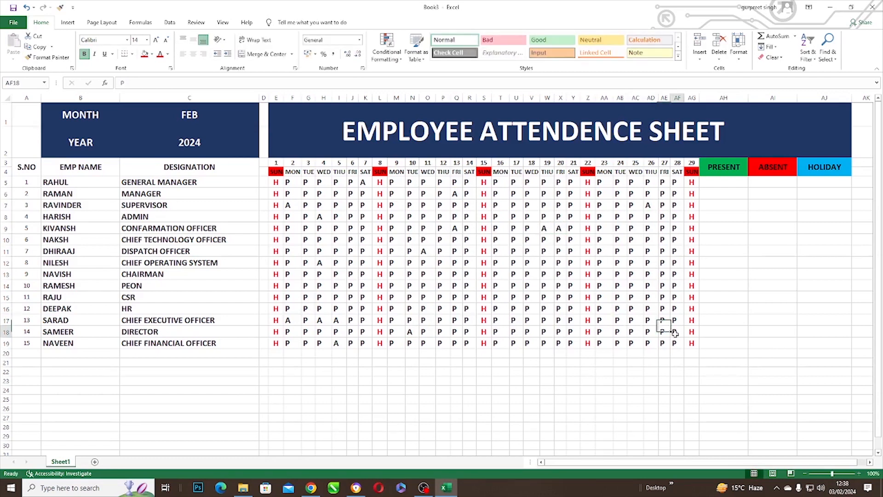
type("A")
left_click(617, 343)
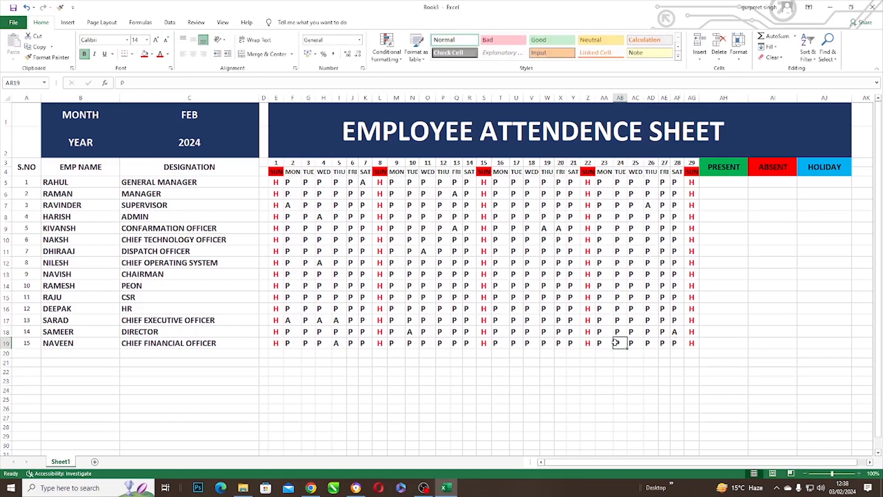
type("A")
Step: Enter =COUNTIF(E5:AG5,"P") in cell AH5 to count the first employee's present days
left_click(712, 182)
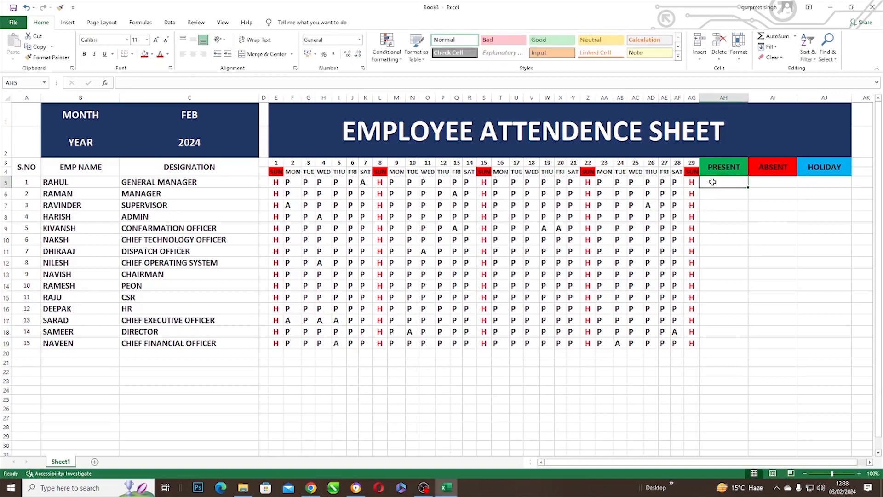
type("=")
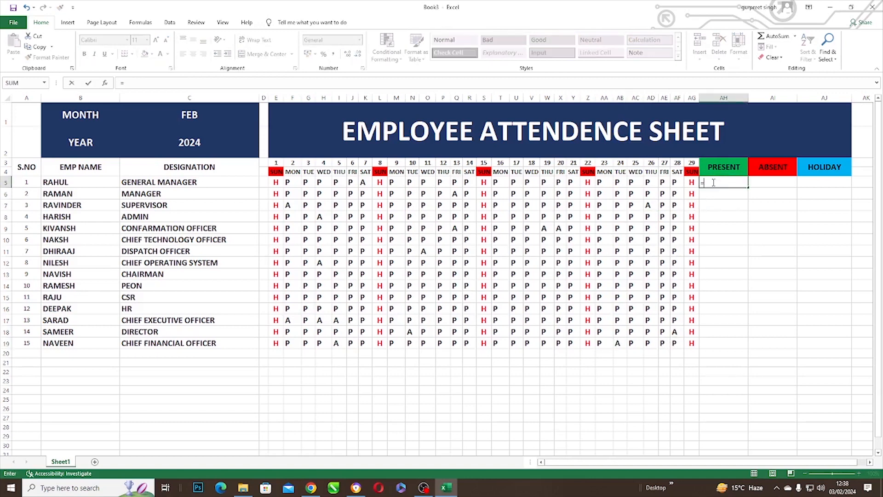
type("COUNT")
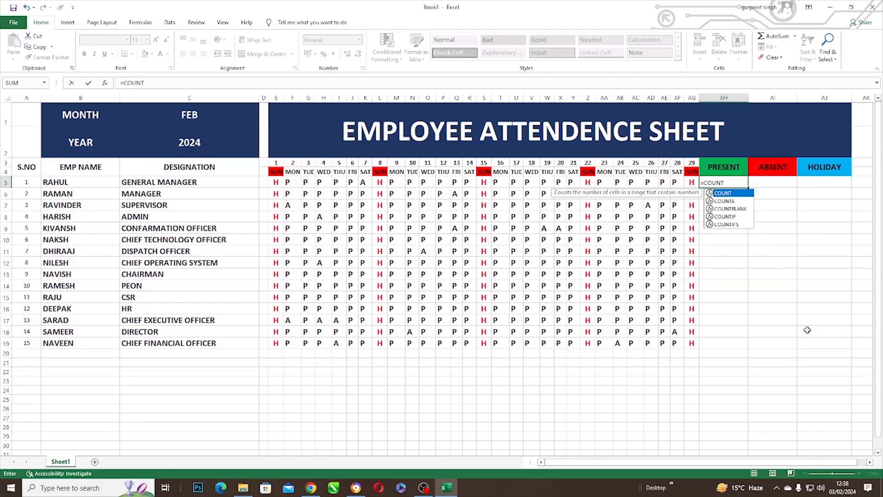
type("IF")
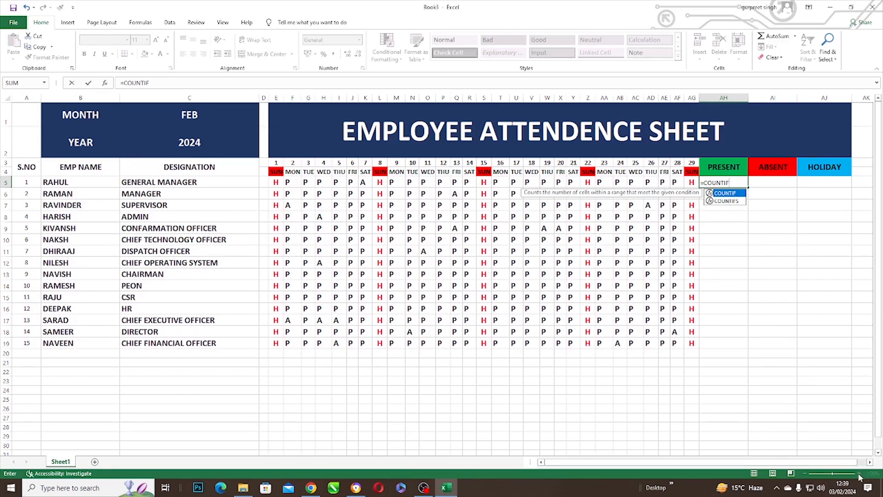
type("(")
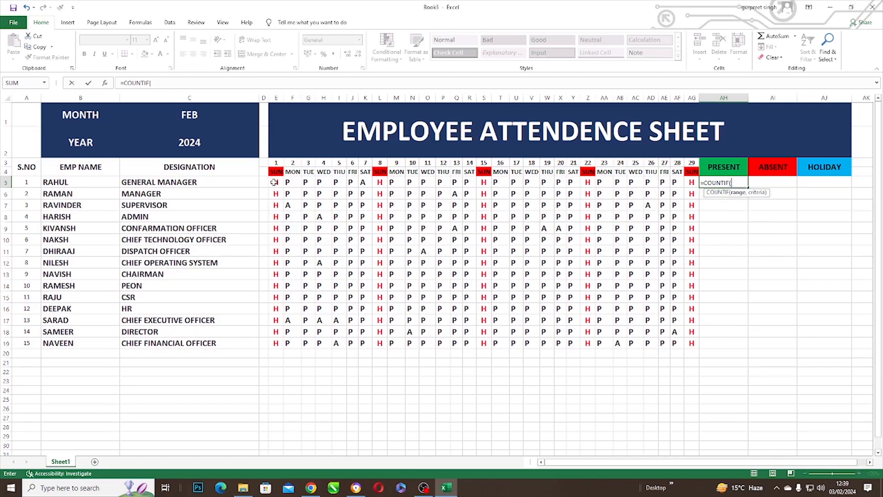
left_click_drag(276, 182, 691, 183)
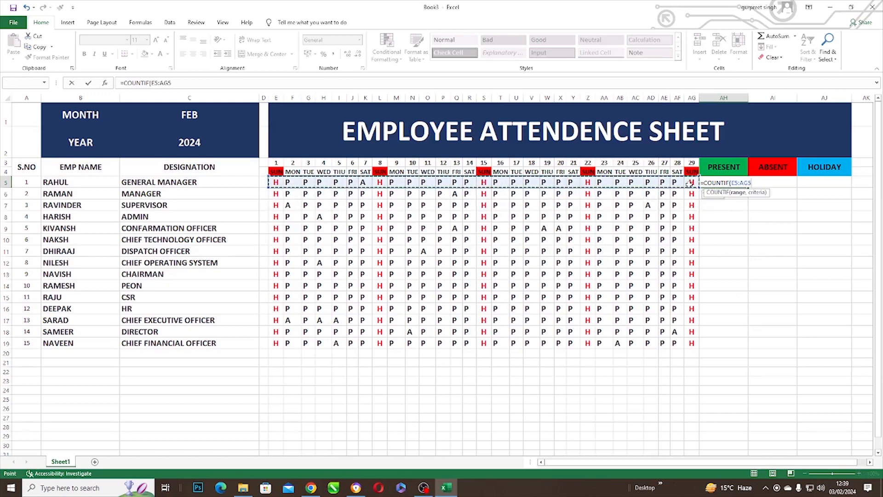
type(",\"P")
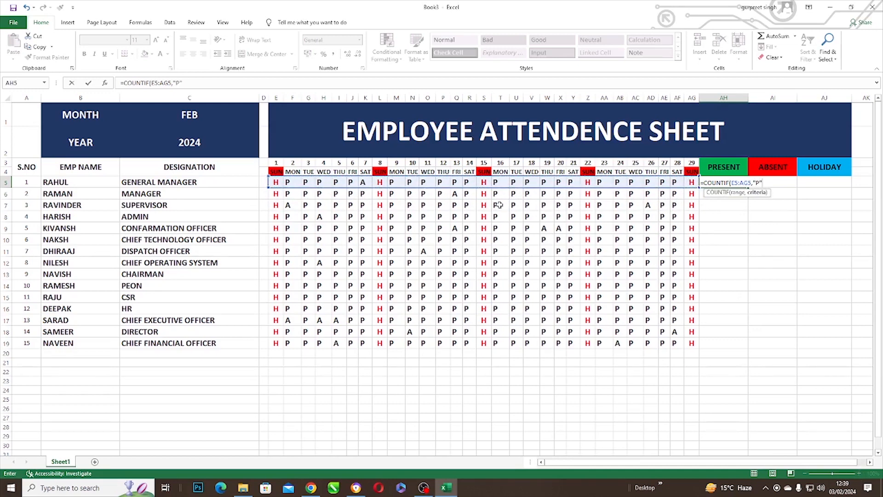
type("\")")
key("Return")
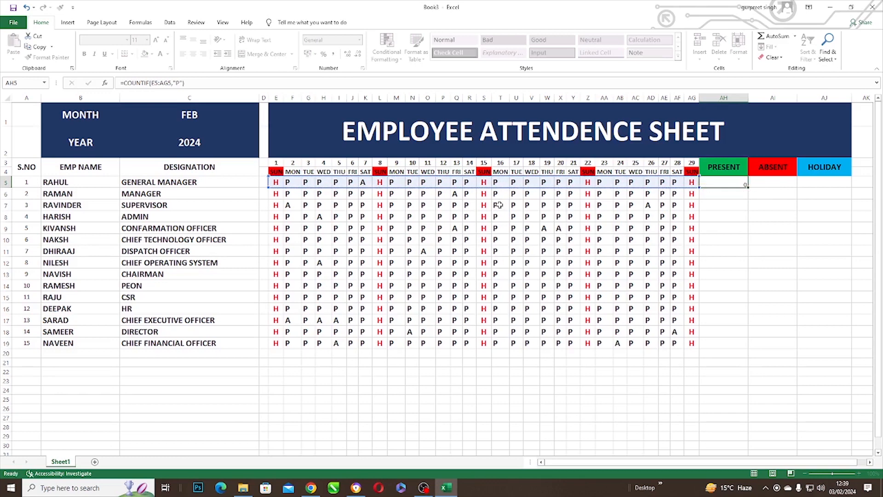
Step: Format the present total in AH5 as centered, bold, 14 pt text and fill its formula down to AH19
left_click(720, 183)
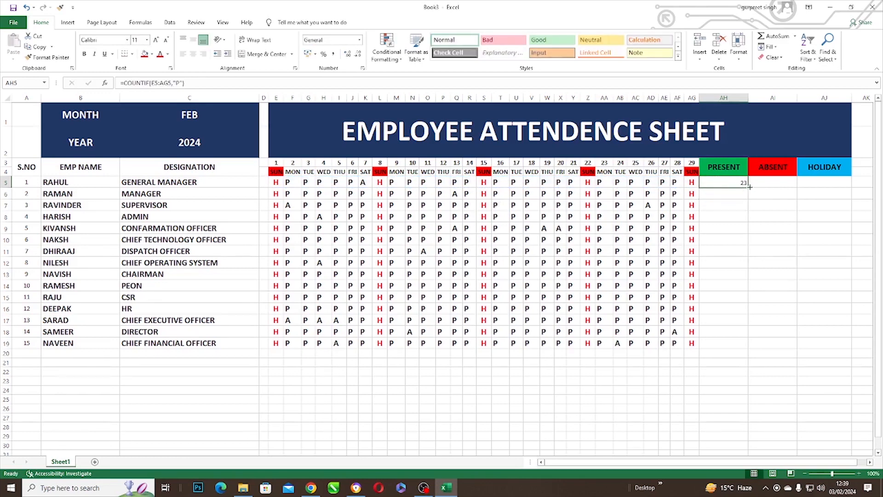
left_click(193, 54)
left_click(84, 54)
left_click_drag(749, 187, 748, 187)
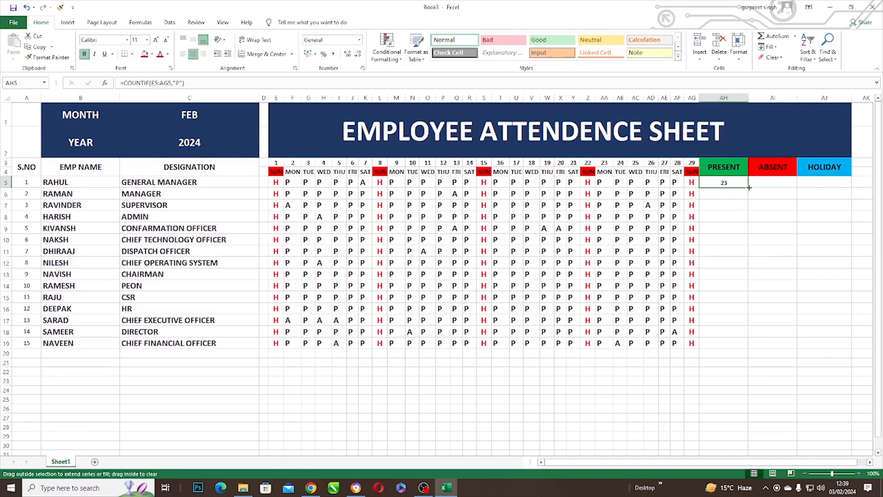
left_click(147, 40)
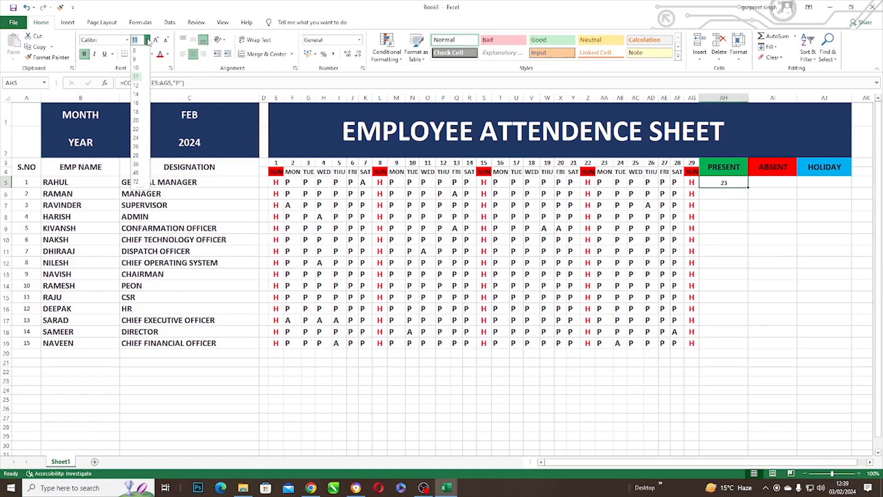
left_click(135, 94)
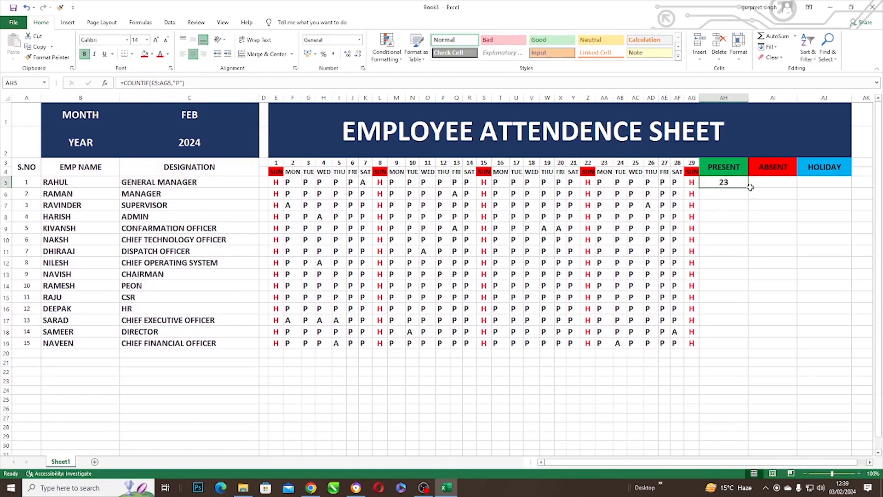
left_click_drag(749, 186, 748, 348)
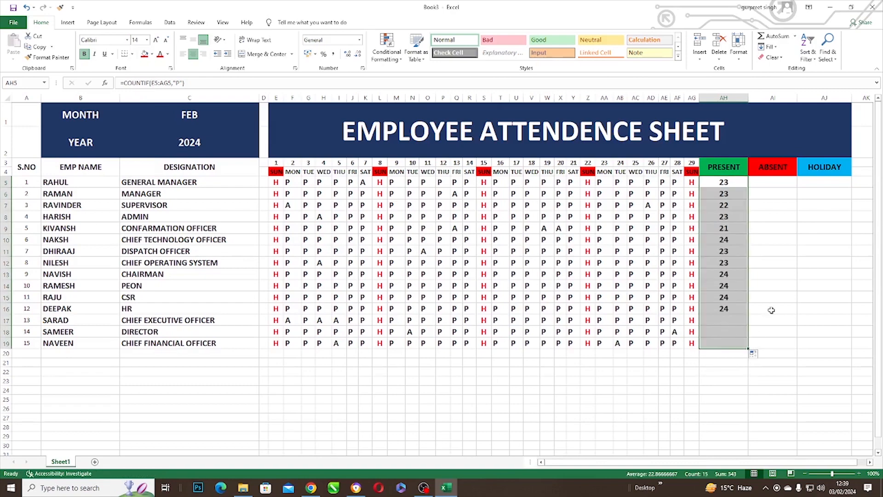
left_click(859, 473)
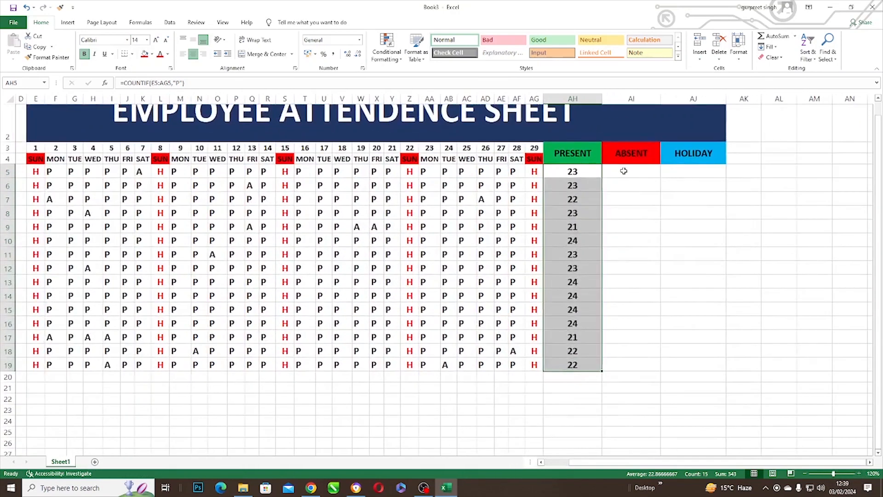
left_click(622, 171)
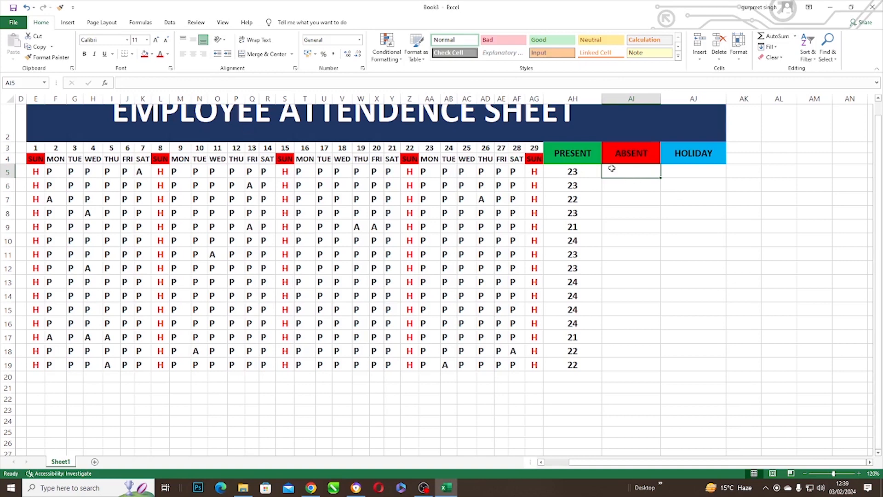
type("=")
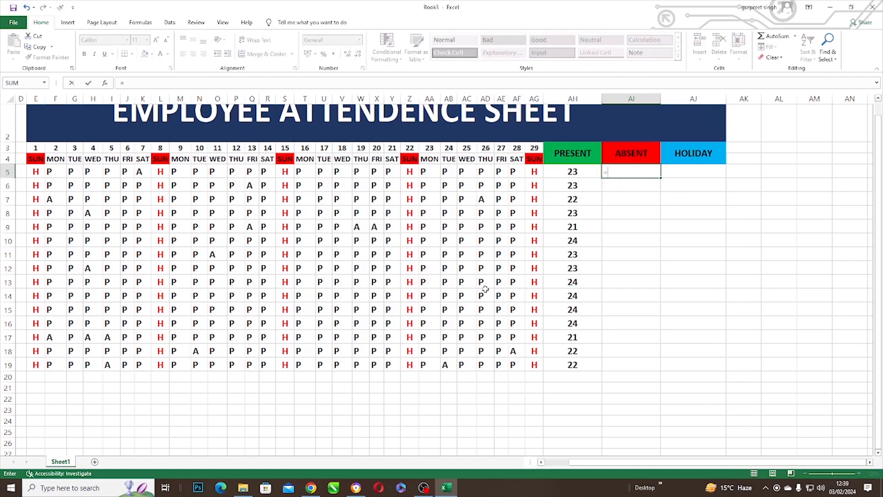
type("COUNTIF")
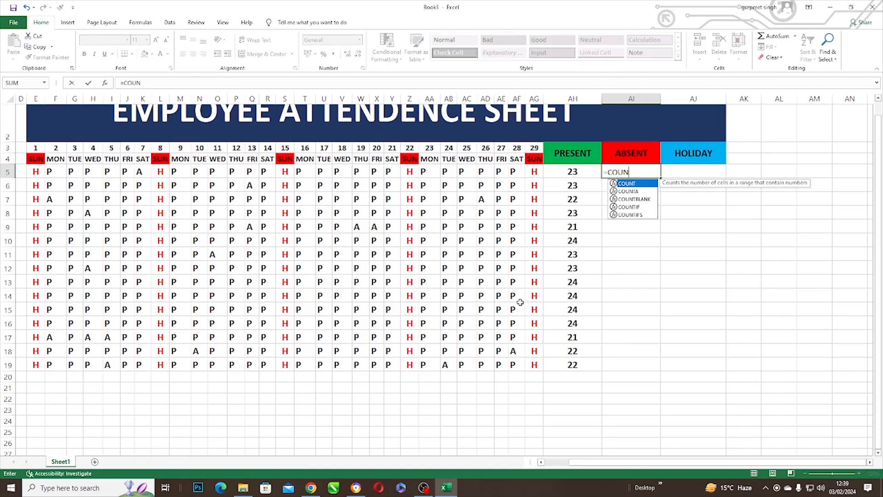
left_click(575, 465)
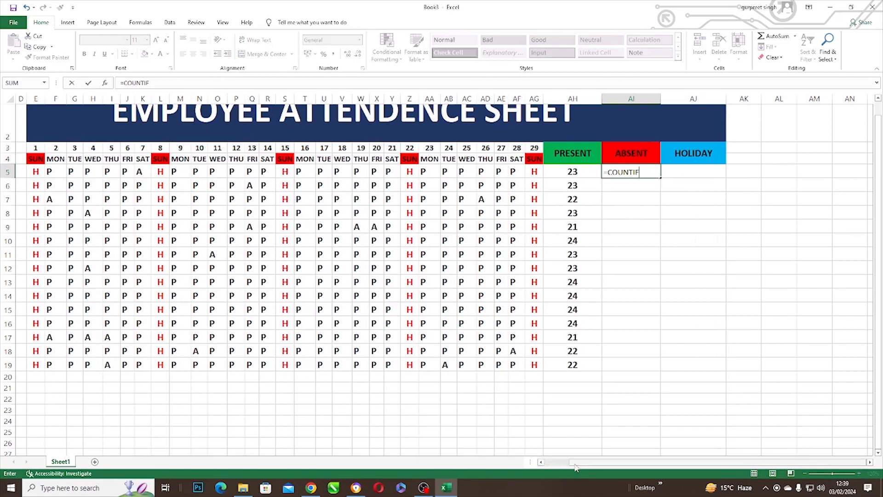
left_click_drag(576, 464, 544, 463)
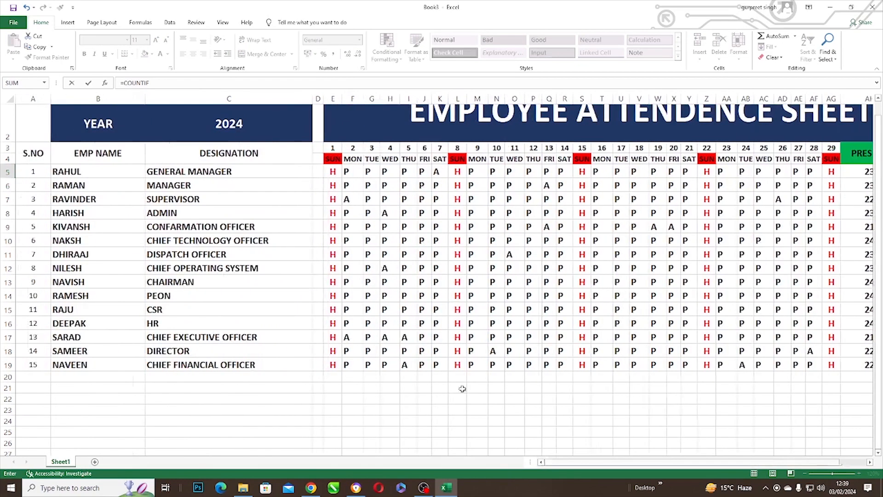
left_click(332, 171)
key("shift+Right")
key("shift+Right")
key("shift+Right")
key("shift+Right")
key("shift+Right")
key("shift+Right")
key("shift+Right")
key("shift+Right")
key("shift+Right")
key("shift+Right")
key("shift+Right")
key("shift+Right")
key("shift+Right")
key("shift+Right")
key("shift+Right")
key("shift+Right")
key("shift+Right")
key("shift+Right")
key("shift+Right")
key("shift+Right")
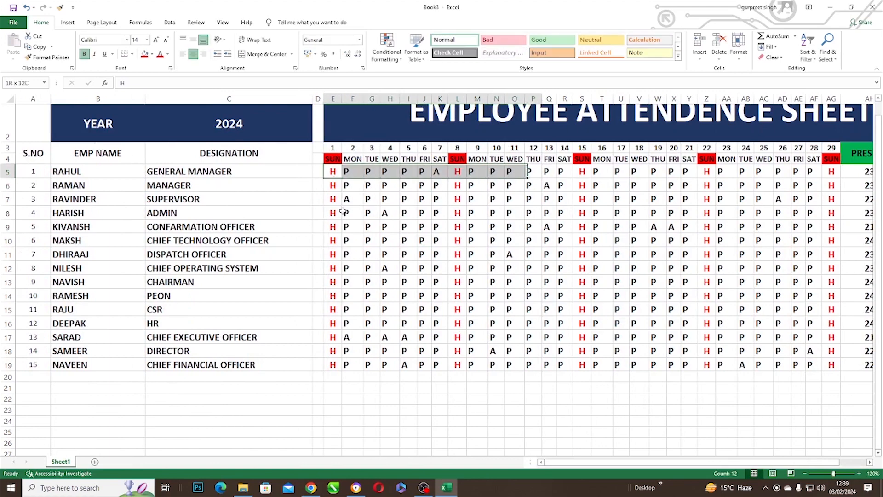
key("shift+Right")
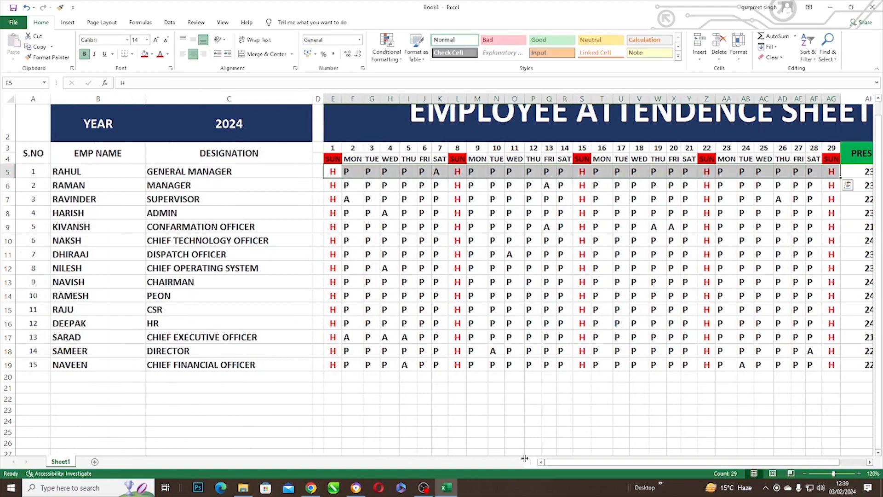
mouse_move(556, 463)
left_mouse_down()
mouse_move(590, 466)
mouse_move(552, 466)
left_mouse_up()
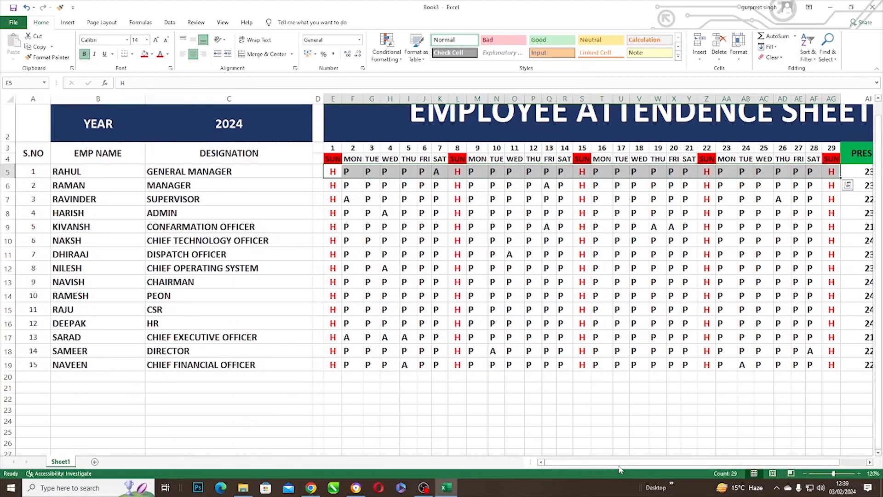
Step: Enter =COUNTIF(E5:AG5,"A") in cell AI5 to count the first employee's absences
left_click_drag(620, 464, 647, 463)
left_click(620, 172)
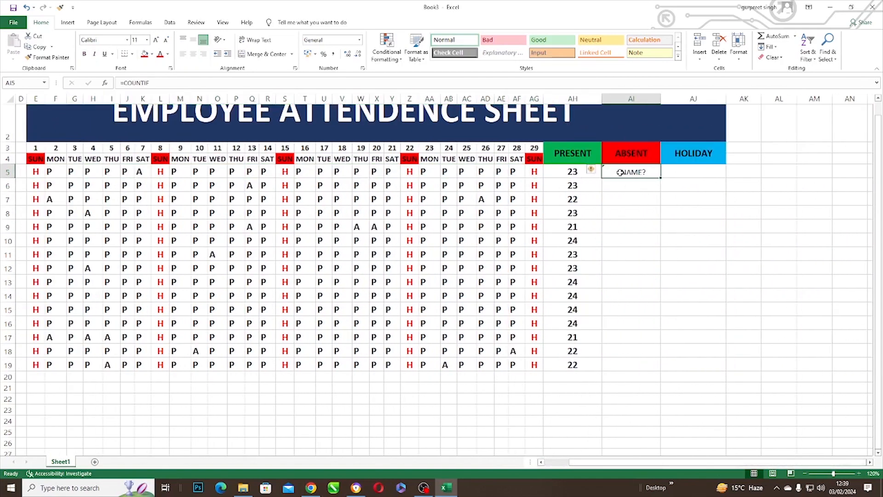
type("=")
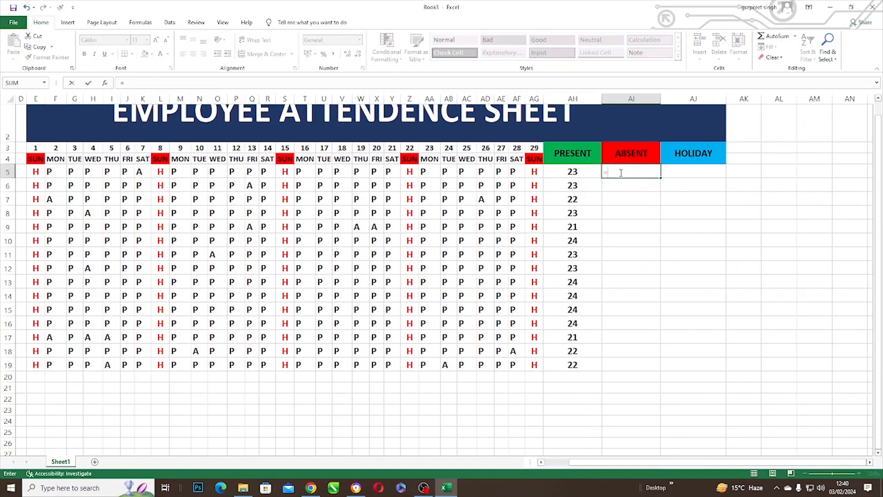
type("COUNTIF")
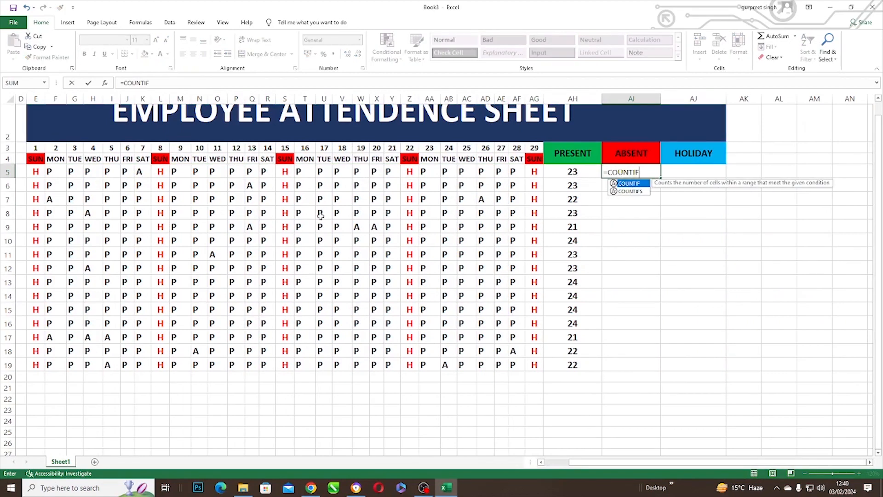
type("(")
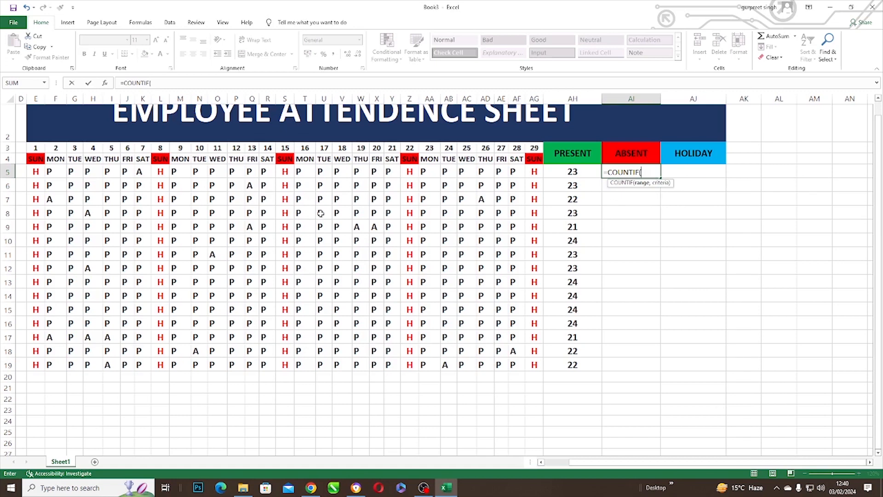
left_click(32, 172)
left_click_drag(32, 171, 537, 175)
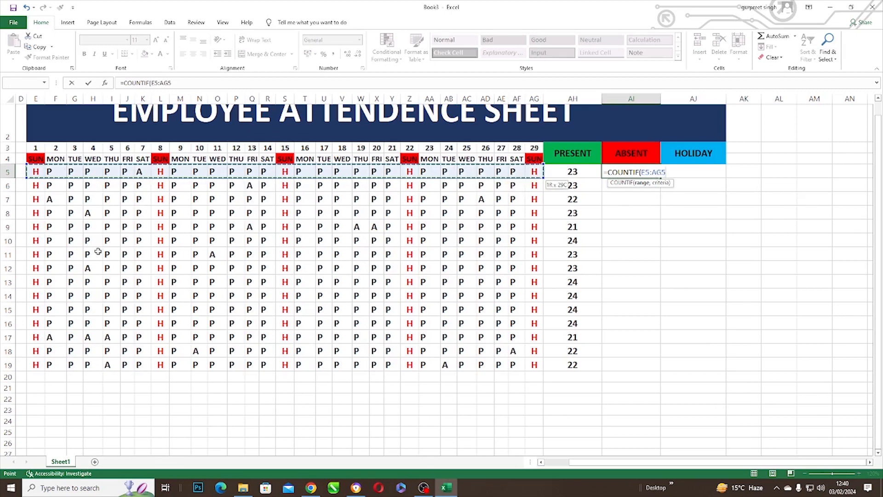
type(",\"A")
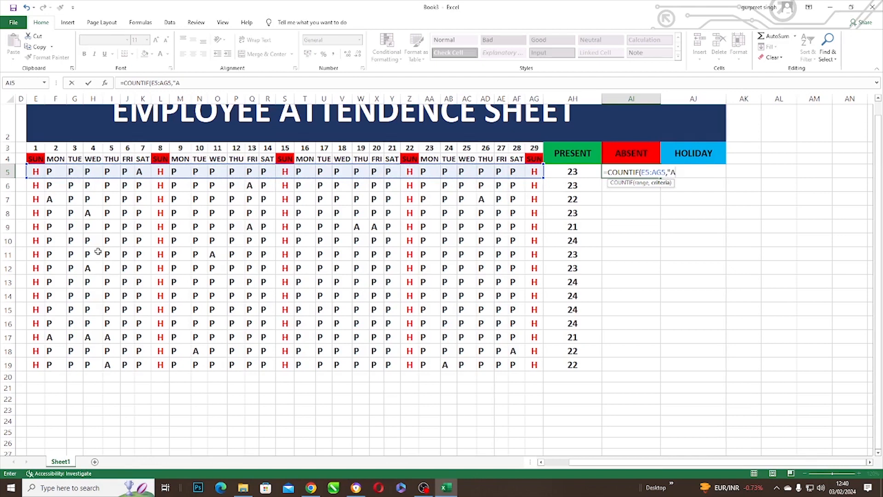
type("\")")
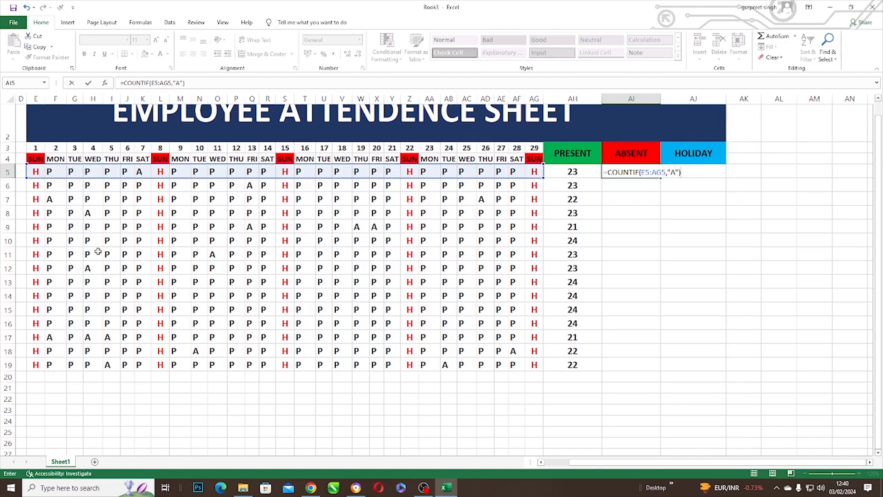
key("Return")
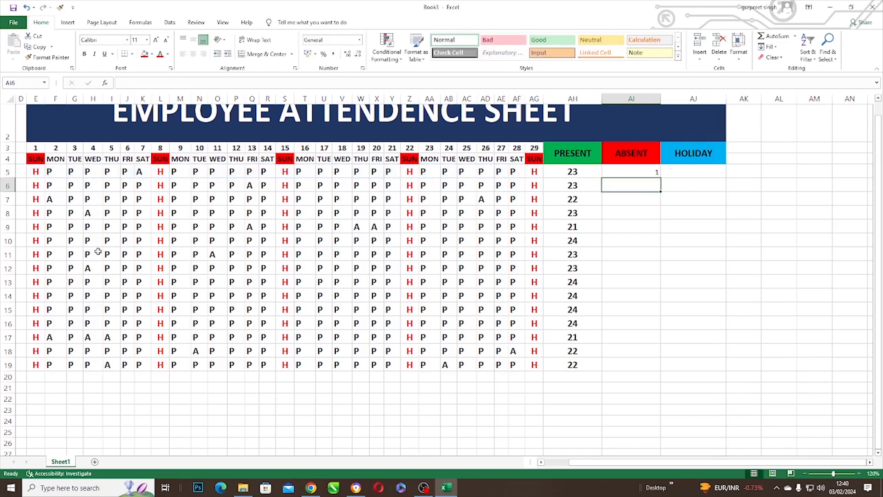
Step: Fill the absence count formula from AI5 down to AI19 for all employees
left_click(685, 171)
left_click(654, 174)
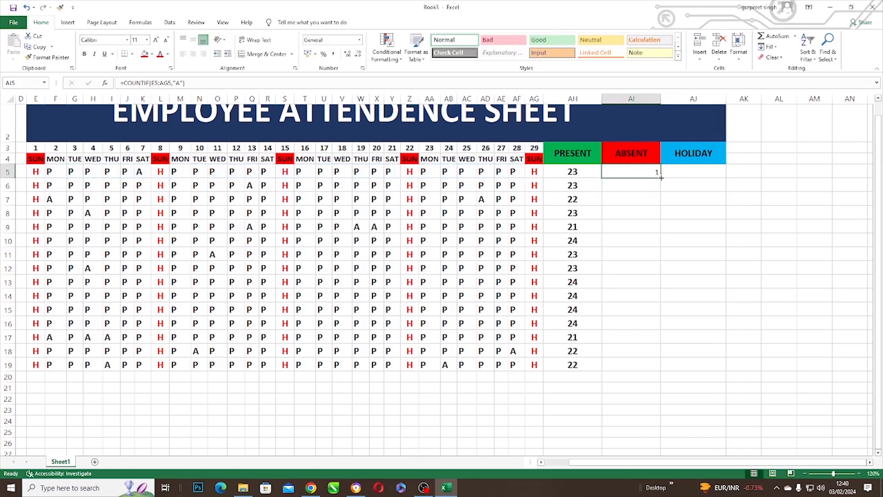
left_click_drag(661, 178, 661, 331)
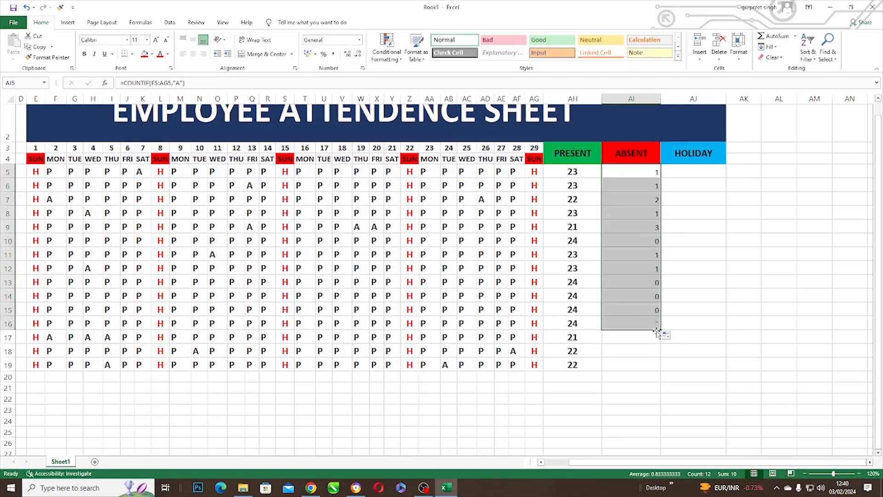
left_click(635, 174)
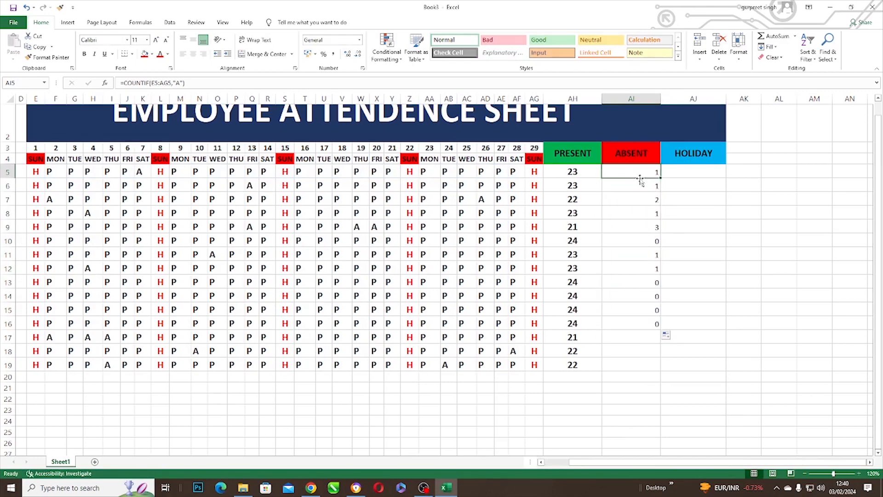
left_click_drag(662, 178, 661, 366)
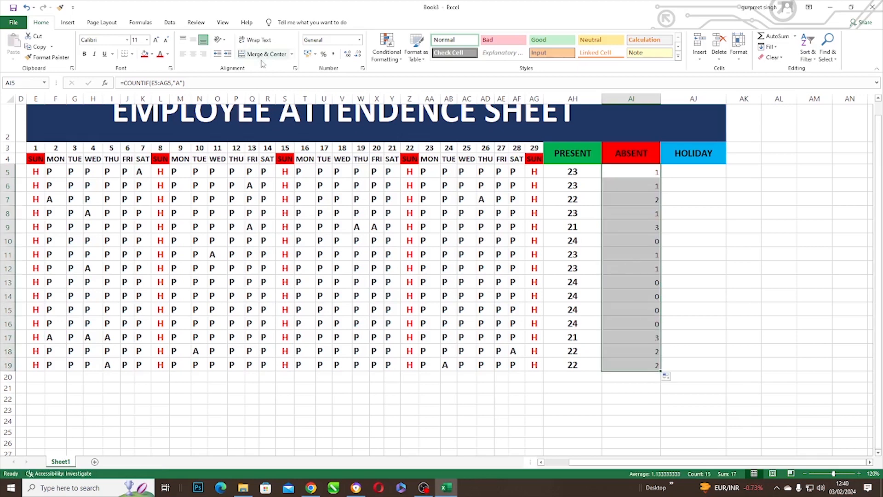
Step: Format the absence totals in AI5:AI19 as bold, 14 pt, centered text
left_click(84, 54)
left_click(146, 40)
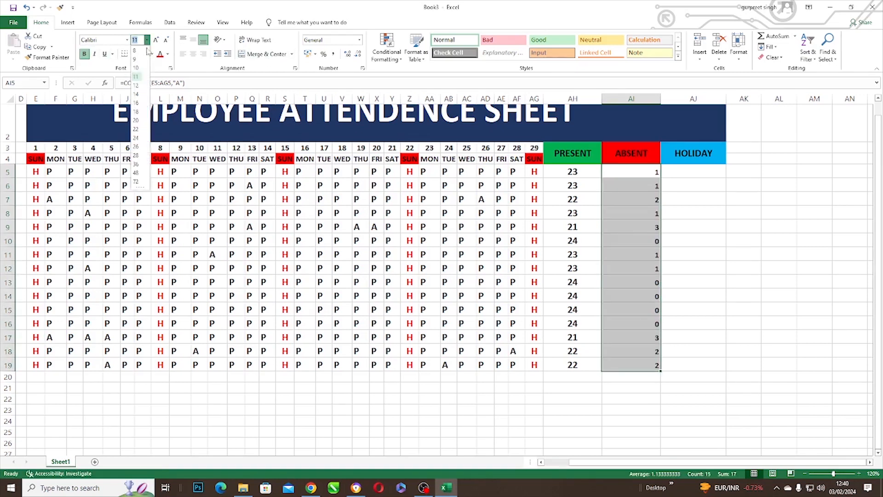
left_click(136, 94)
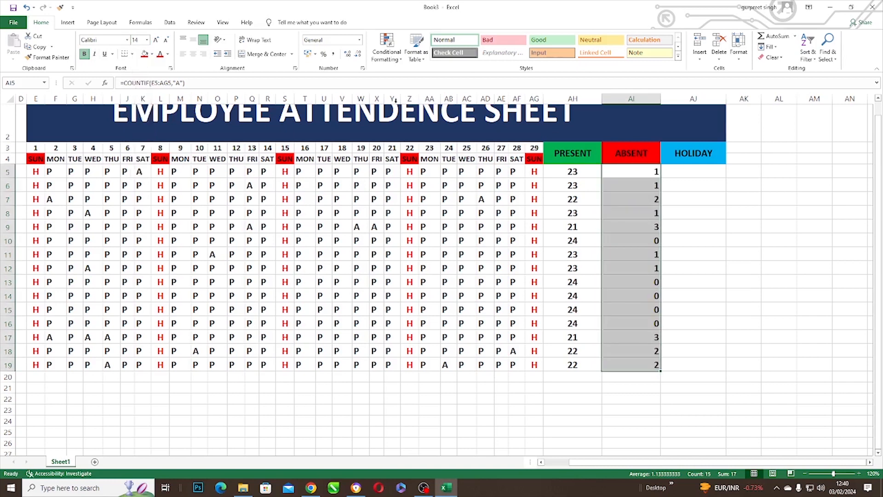
left_click(193, 53)
Step: Enter =COUNTIF(E5:AG5,"H") in cell AJ5 to count the first employee's holidays
left_click(676, 172)
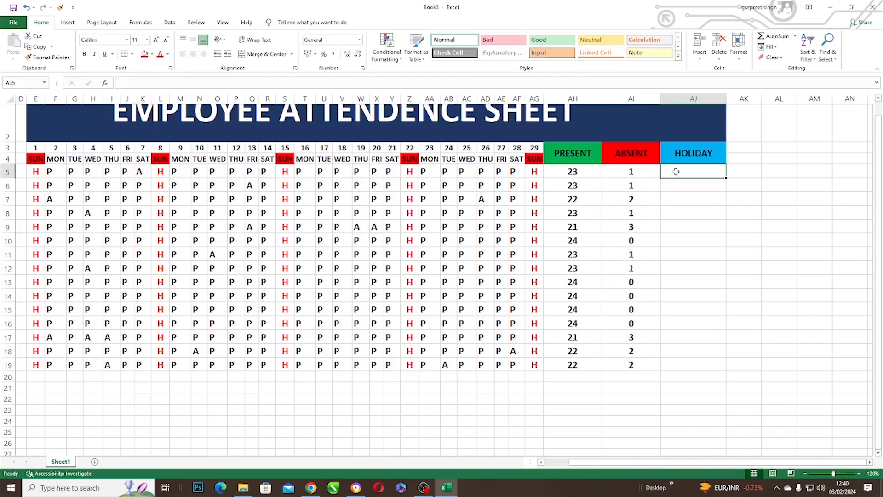
type("=C")
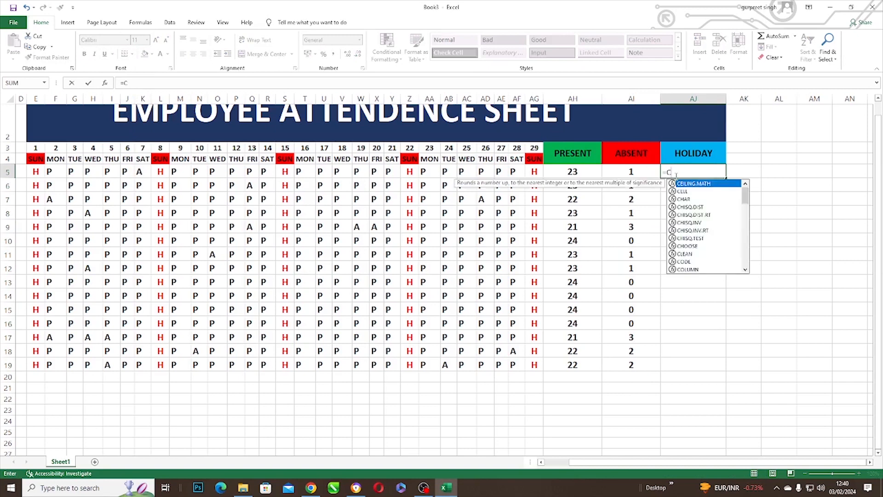
type("OUNTIF")
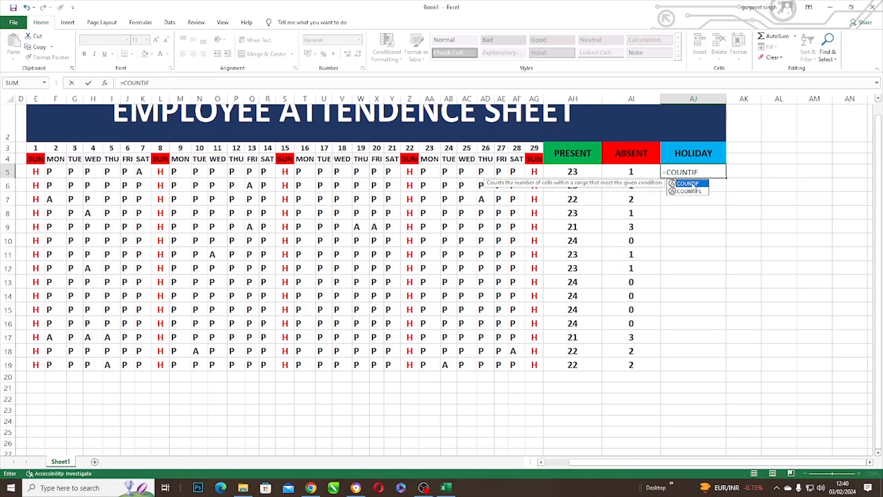
double_click(692, 183)
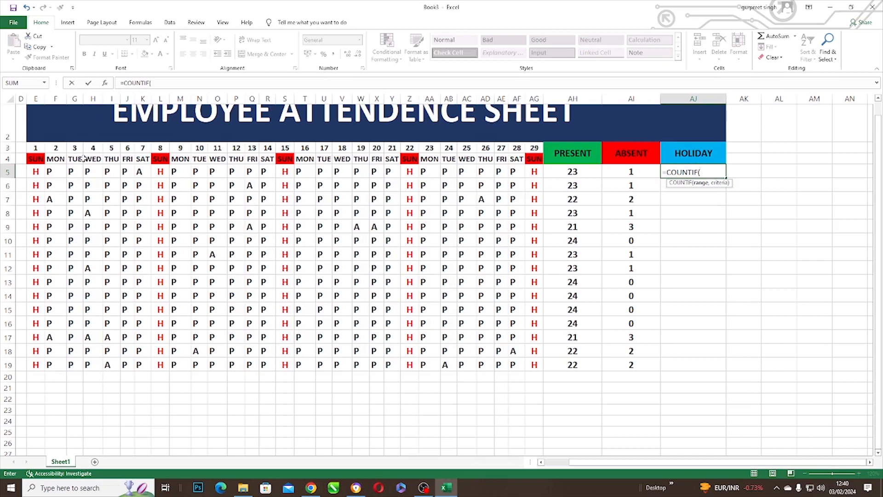
left_click_drag(308, 163, 536, 171)
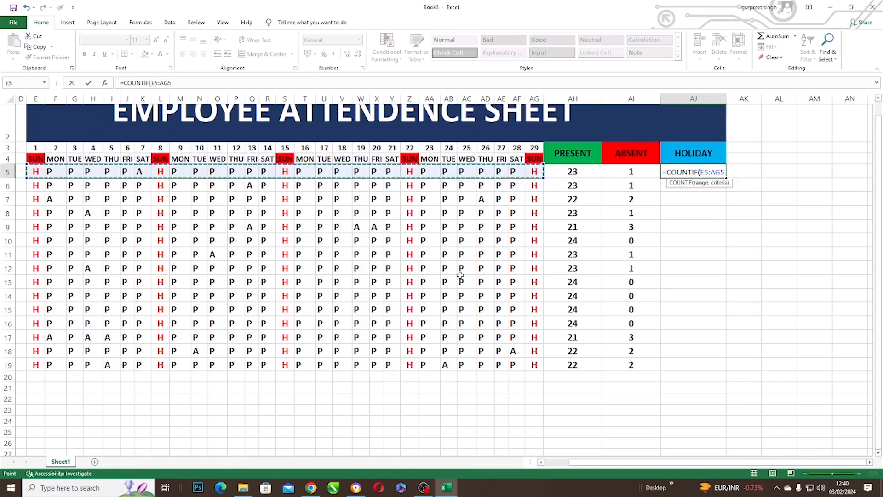
type(",\"H")
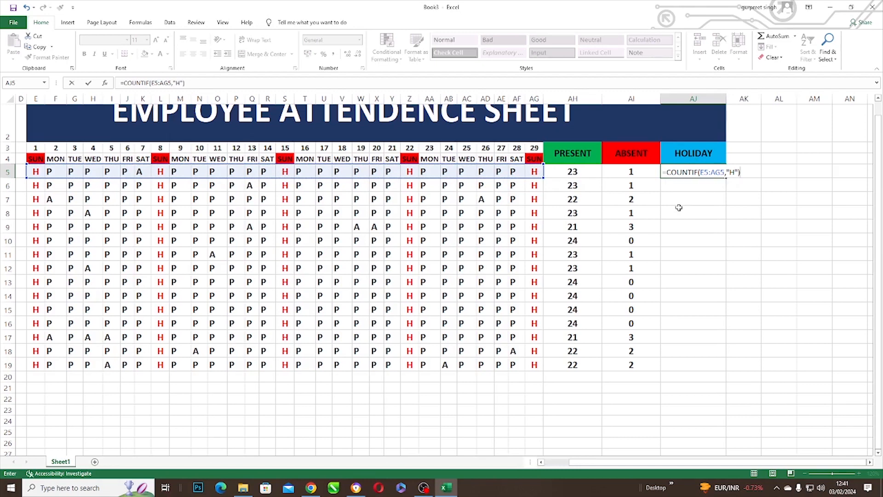
key("Return")
Step: Fill the holiday count formula from AJ5 down to AJ19 and format the totals as bold, 14 pt, centered text
left_click(693, 172)
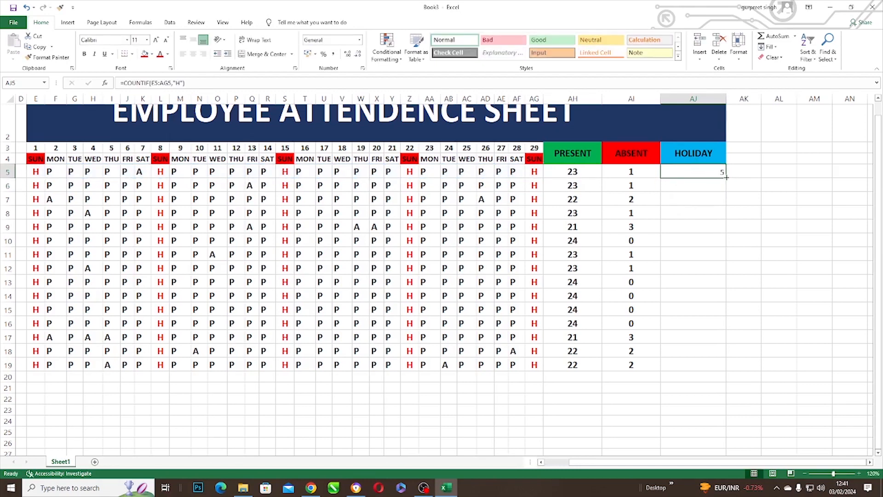
left_click_drag(726, 177, 729, 371)
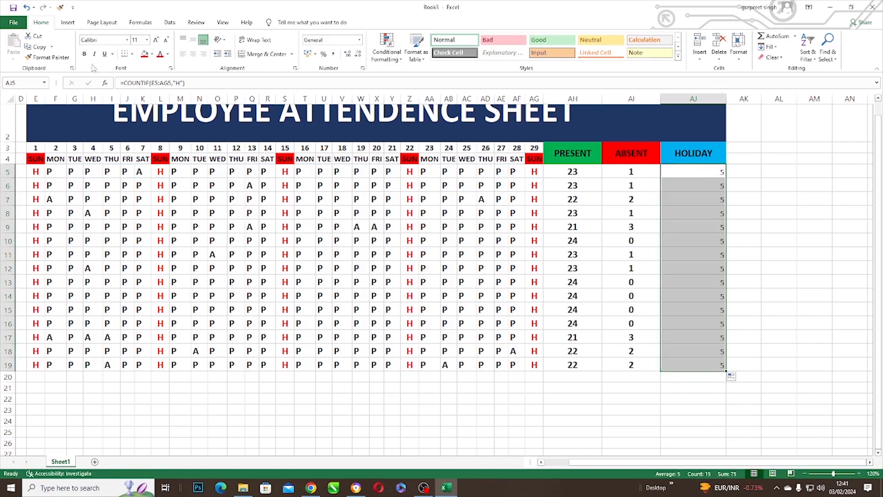
left_click(86, 54)
left_click(148, 41)
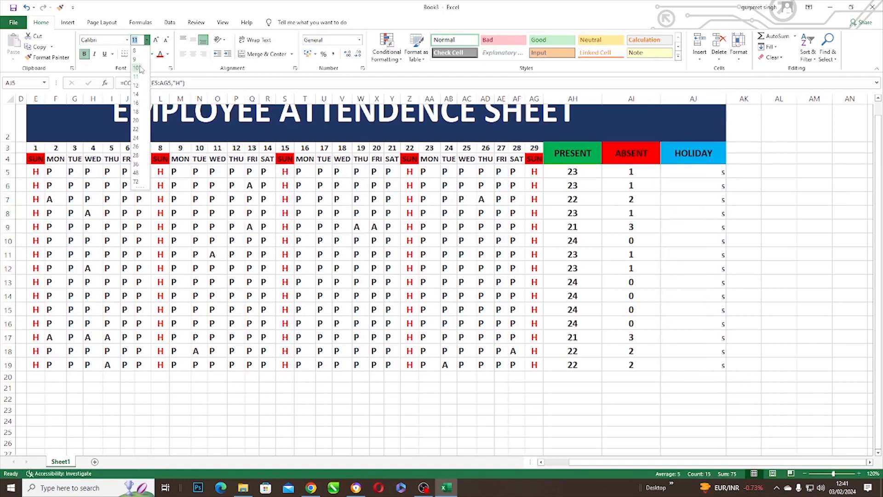
left_click(137, 90)
left_click(194, 54)
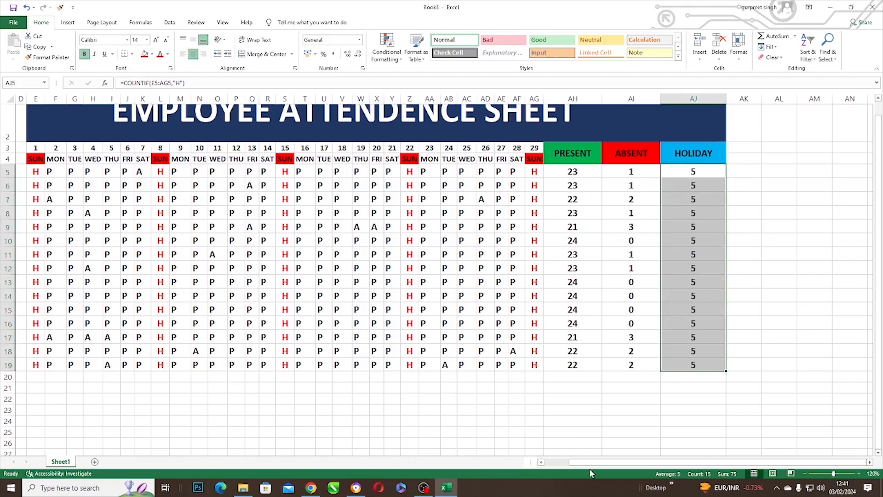
Step: Zoom the worksheet out to 90% to view the whole attendance table from S.NO to HOLIDAY
left_click_drag(621, 462, 592, 462)
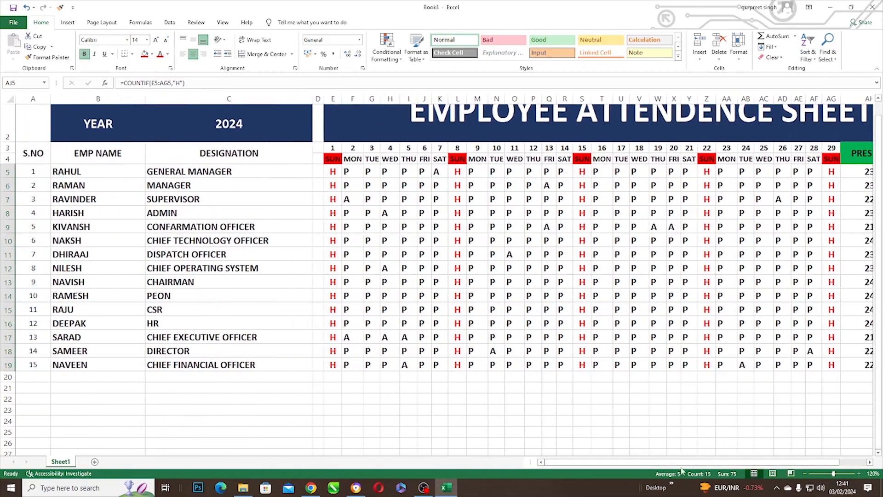
left_click(802, 474)
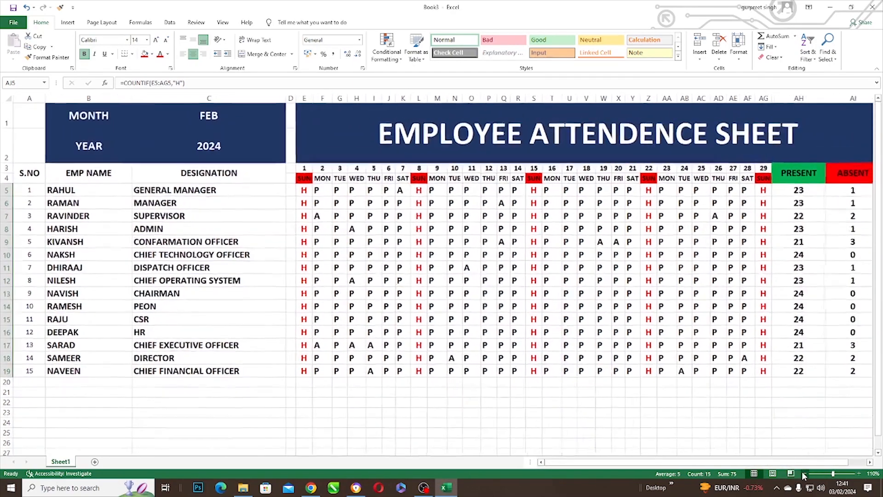
left_click(802, 473)
left_click(802, 473)
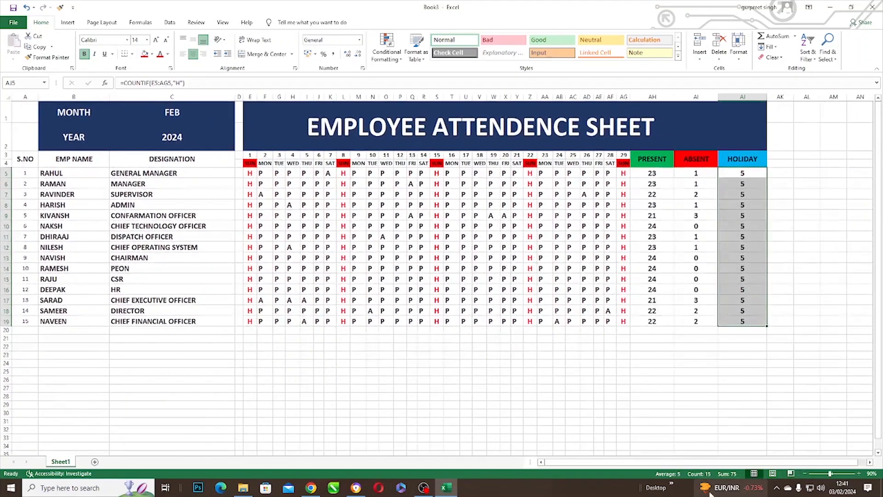